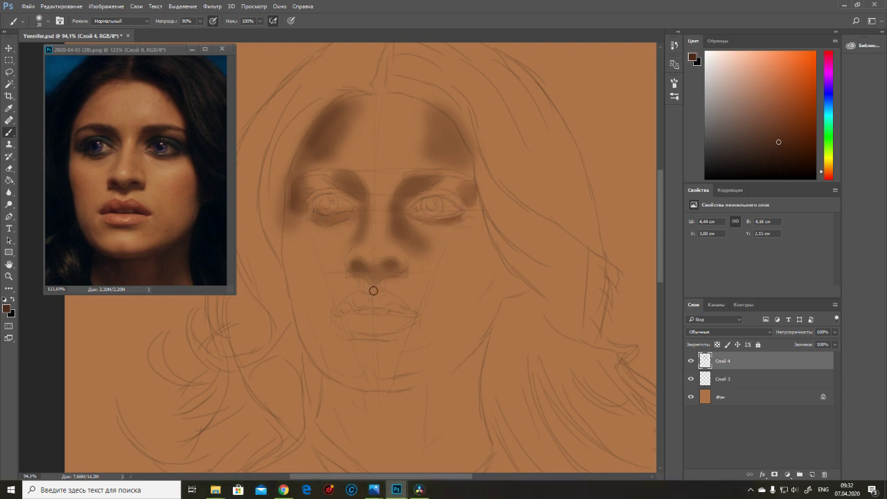
Step: Brush soft dark brown shadows along the jaw, beside the ear, under the lower lip, beside the nose and on the forehead
mouse_move(302, 330)
mouse_down()
mouse_move(392, 372)
mouse_move(433, 378)
mouse_up()
mouse_move(373, 380)
mouse_down()
mouse_move(490, 307)
mouse_move(472, 337)
mouse_move(512, 281)
mouse_up()
key(bracketleft)
mouse_move(397, 336)
mouse_down()
mouse_move(352, 334)
mouse_move(416, 336)
mouse_up()
key(bracketright)
mouse_move(416, 243)
mouse_down()
mouse_move(495, 269)
mouse_move(475, 190)
mouse_up()
drag(392, 235, 363, 182)
drag(362, 131, 333, 160)
Step: Shade the upper lip and the line between the lips in dark brown with a small brush
key(bracketleft)
key(bracketleft)
key(bracketleft)
key(bracketleft)
key(bracketleft)
key(bracketleft)
key(bracketleft)
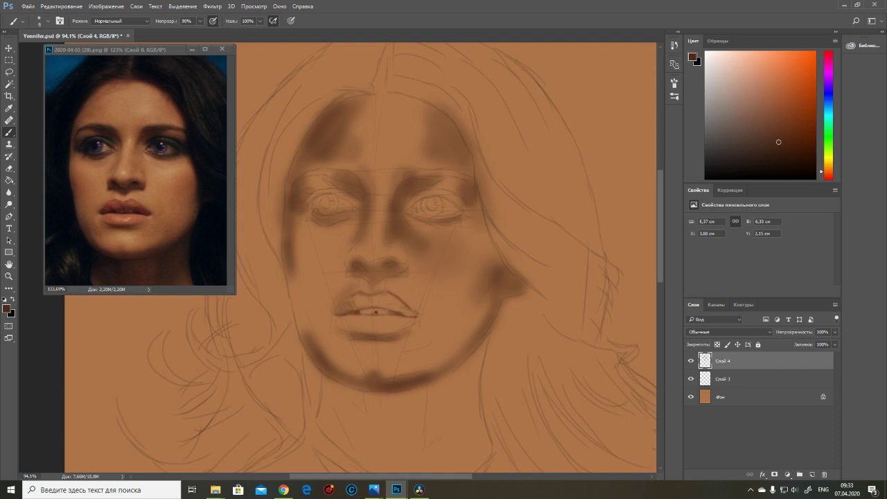
key(bracketright)
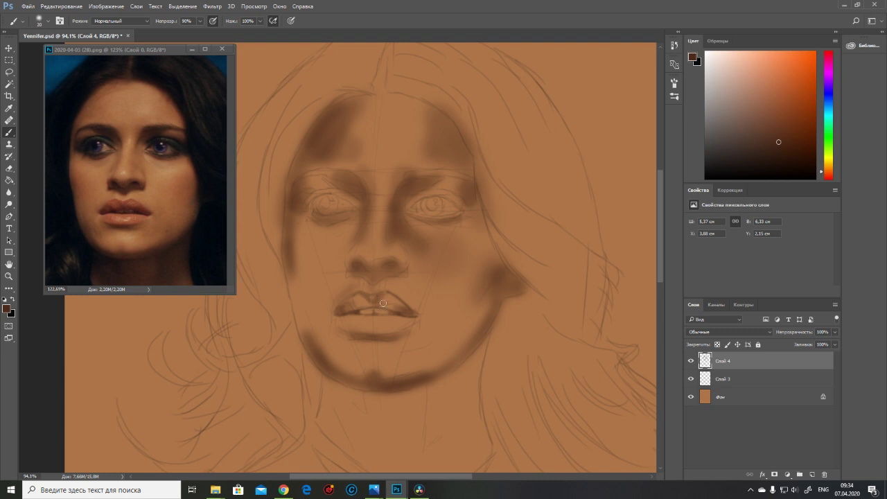
key(bracketleft)
key(bracketleft)
Step: Touch up the upper lip with the sampled skin tone and softly shade the areas beside the mouth corners with a larger brush
alt+click(337, 307)
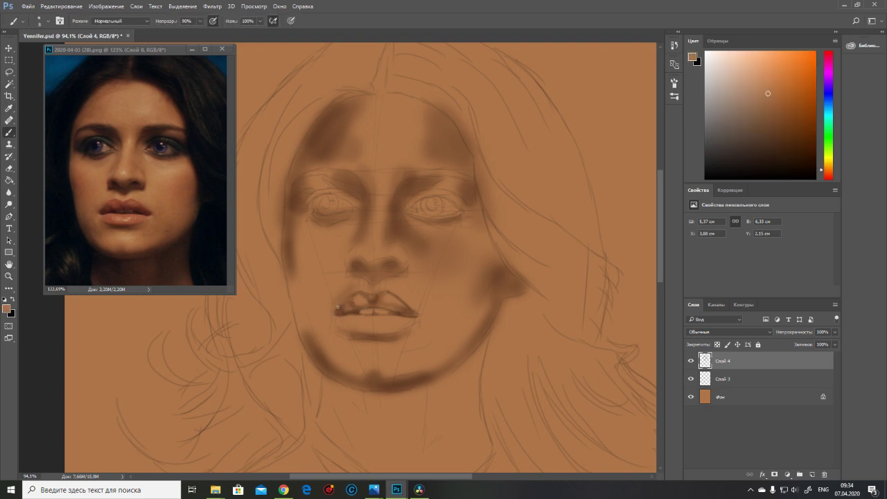
key(bracketright)
key(bracketright)
key(bracketright)
key(bracketright)
key(bracketright)
key(bracketright)
key(bracketright)
key(bracketright)
key(bracketright)
mouse_move(452, 329)
mouse_down()
mouse_move(322, 328)
mouse_move(416, 336)
mouse_up()
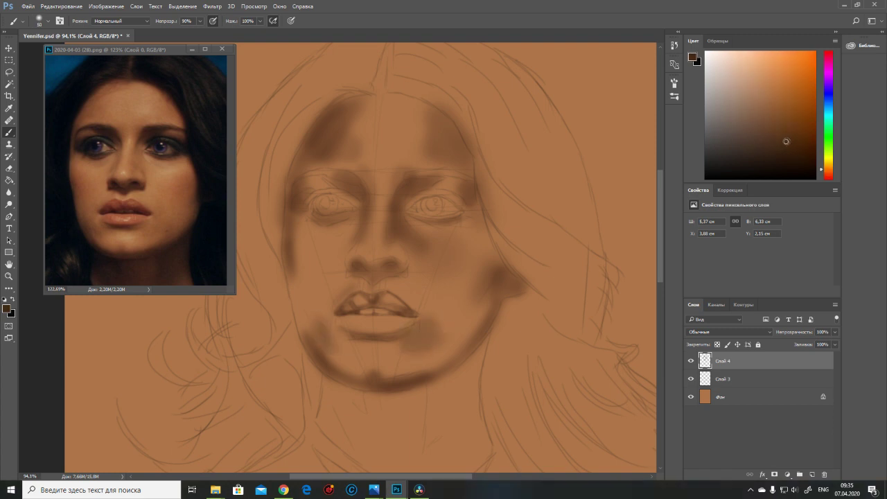
Step: Sample a reddish brown from the reference photo and lay it softly over the cheeks, forehead and chin
alt+click(126, 211)
mouse_move(287, 251)
mouse_down()
mouse_move(307, 277)
mouse_move(467, 281)
mouse_move(458, 313)
mouse_move(416, 236)
mouse_move(469, 188)
mouse_move(420, 150)
mouse_move(334, 234)
mouse_up()
key(bracketright)
key(bracketright)
key(bracketright)
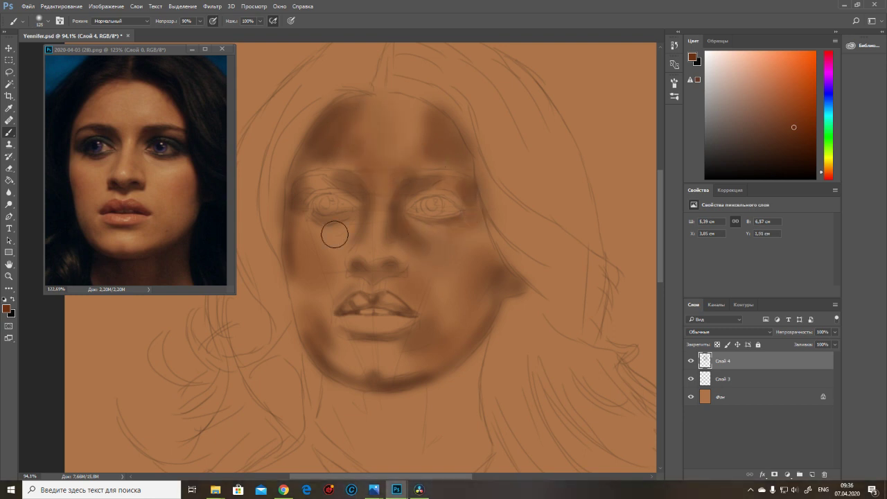
Step: Refine the shading of the upper lip, nose and cheek near the ear with a smaller brush
key(bracketleft)
key(bracketleft)
key(bracketleft)
key(bracketleft)
key(bracketleft)
key(bracketleft)
key(bracketleft)
key(bracketleft)
key(bracketright)
mouse_move(359, 300)
mouse_down()
mouse_move(388, 299)
mouse_move(340, 298)
mouse_move(336, 329)
mouse_move(406, 350)
mouse_move(359, 358)
mouse_move(358, 370)
mouse_move(327, 301)
mouse_move(396, 362)
mouse_move(509, 260)
mouse_up()
Step: Sample the brown tone beside the ear and blend it over the cheek and chin
key(bracketright)
key(bracketright)
key(bracketright)
key(bracketright)
alt+click(509, 261)
drag(429, 318, 447, 279)
key(bracketright)
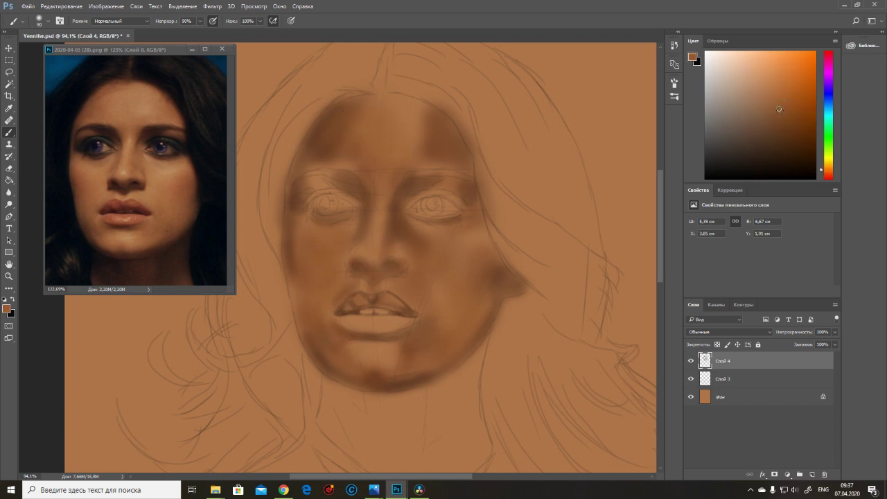
Step: Paint two short brown test swatches on the empty background beside the hair
scroll(429, 219, up, 1)
key(bracketright)
key(bracketright)
key(bracketright)
drag(639, 182, 626, 196)
drag(629, 208, 612, 230)
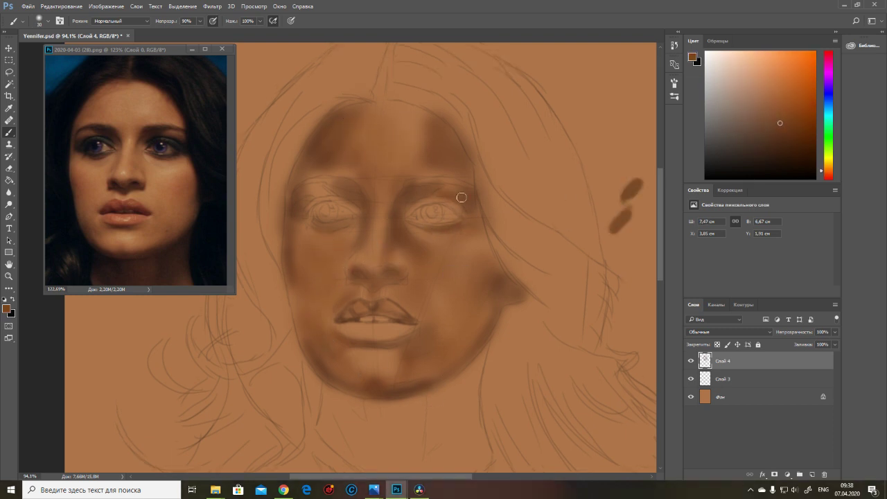
Step: Add brown shading around the outer eye corner, the cheek and the side of the jaw
key(bracketleft)
key(bracketleft)
key(bracketleft)
click(303, 174)
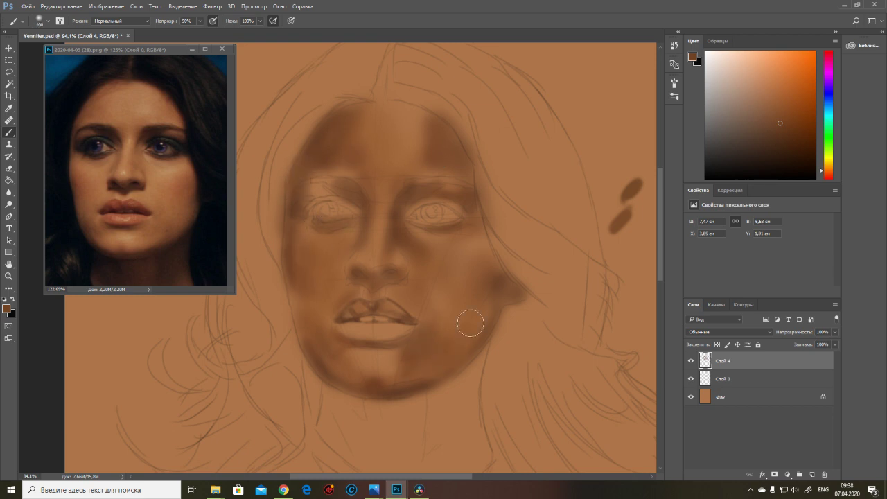
key(bracketright)
drag(319, 307, 325, 378)
Step: Sample lighter skin tones from the face and smooth the transitions around the chin, cheeks and nose
key(bracketleft)
key(bracketleft)
key(bracketleft)
key(bracketleft)
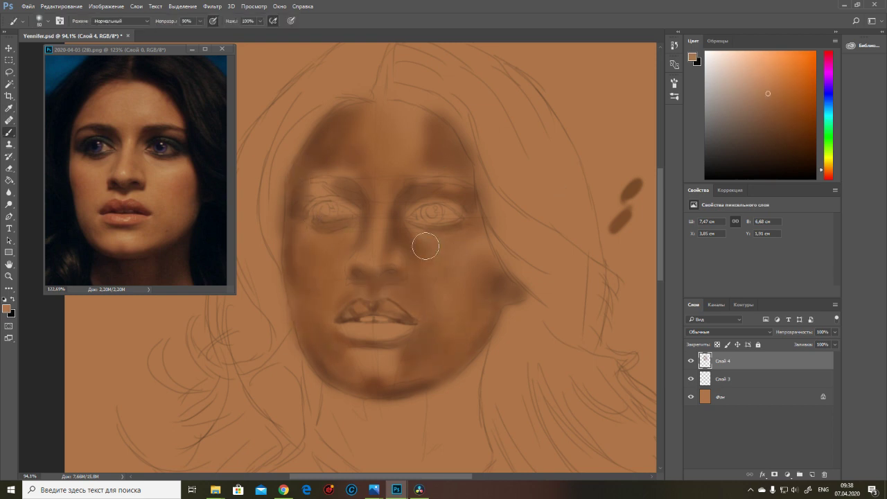
alt+click(356, 360)
alt+click(385, 284)
key(bracketleft)
key(bracketleft)
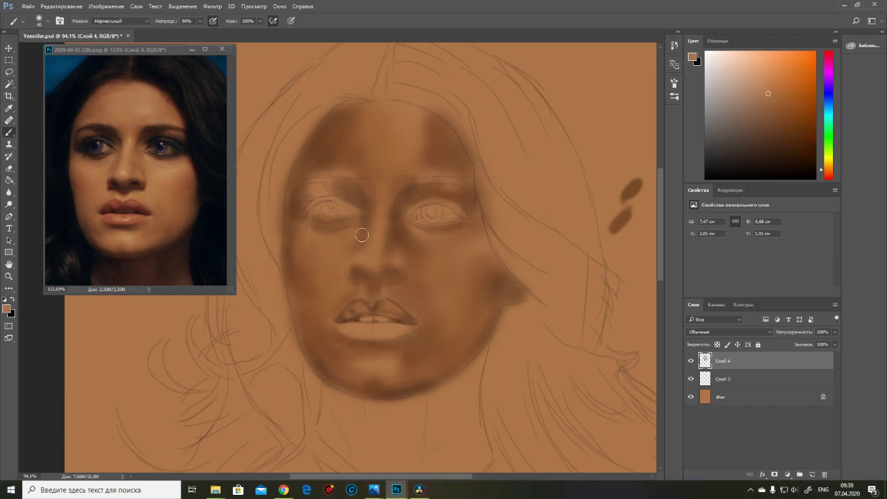
Step: Blend the forehead, eye area and cheek with tones sampled from the neighbouring skin
alt+click(425, 127)
alt+click(330, 170)
alt+click(352, 210)
alt+click(341, 261)
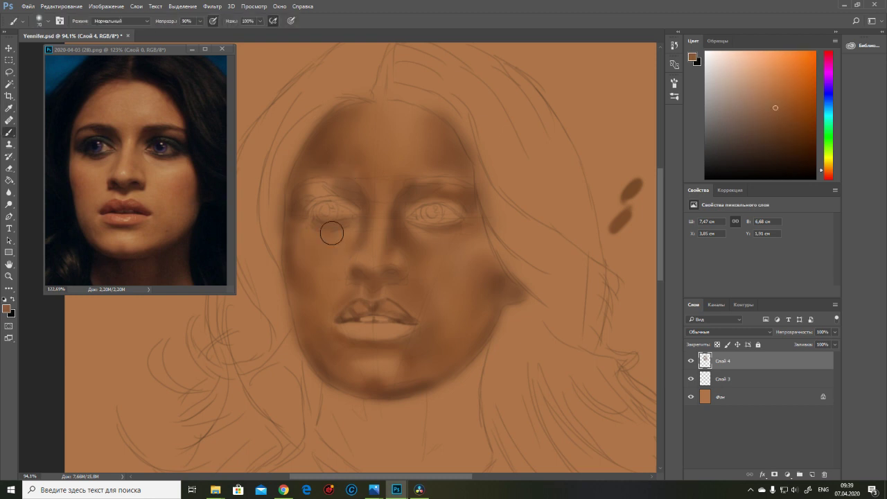
Step: Deepen the jawline, side of the face and ear shadow with a darker brown
alt+click(325, 344)
mouse_move(324, 343)
mouse_down()
mouse_move(341, 388)
mouse_move(371, 396)
mouse_up()
drag(285, 277, 291, 221)
mouse_move(370, 388)
mouse_down()
mouse_move(440, 366)
mouse_move(410, 365)
mouse_up()
key(])
mouse_move(488, 284)
mouse_down()
mouse_move(501, 271)
mouse_move(509, 292)
mouse_up()
key(bracketleft)
key(bracketleft)
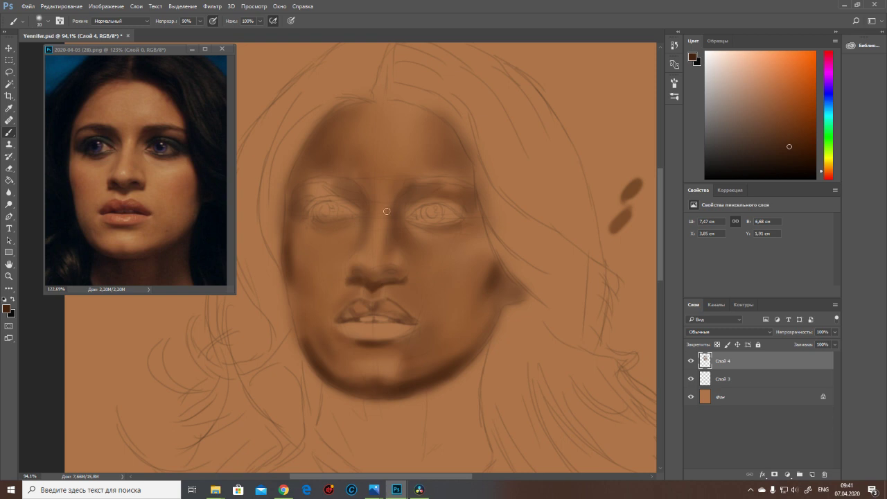
Step: Darken the brow lines and upper eye sockets of both eyes with dark brown
scroll(387, 211, up, 1)
mouse_move(402, 208)
mouse_down()
mouse_move(436, 203)
mouse_move(428, 196)
mouse_up()
key(bracketleft)
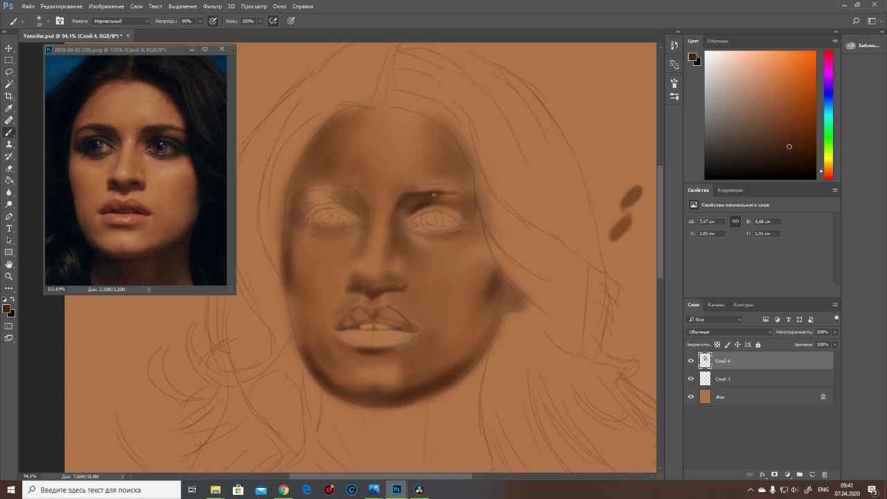
key(bracketright)
mouse_move(362, 200)
mouse_down()
mouse_move(332, 196)
mouse_move(345, 180)
mouse_up()
drag(298, 211, 318, 201)
alt+click(293, 225)
key(bracketright)
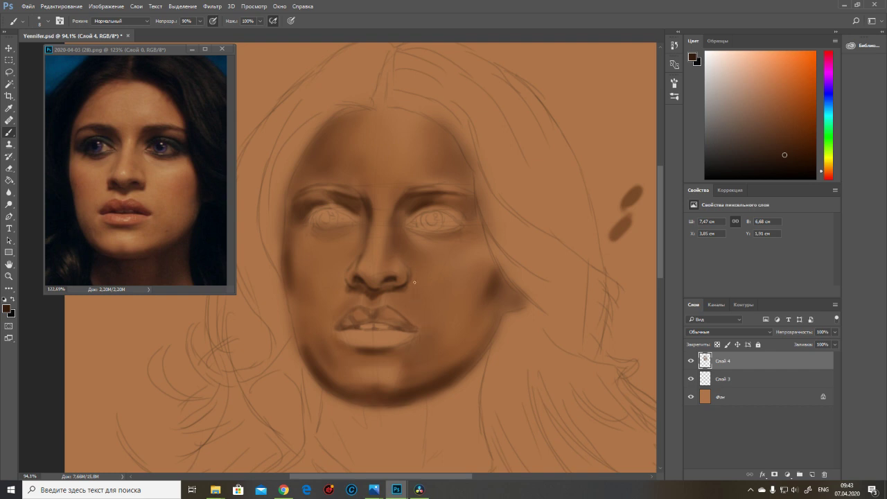
Step: Paint dark brown shadows along both lower eyelids and darken the underside of the nose
drag(401, 237, 412, 238)
drag(310, 232, 353, 232)
drag(416, 236, 450, 236)
key(bracketleft)
key(bracketleft)
key(bracketleft)
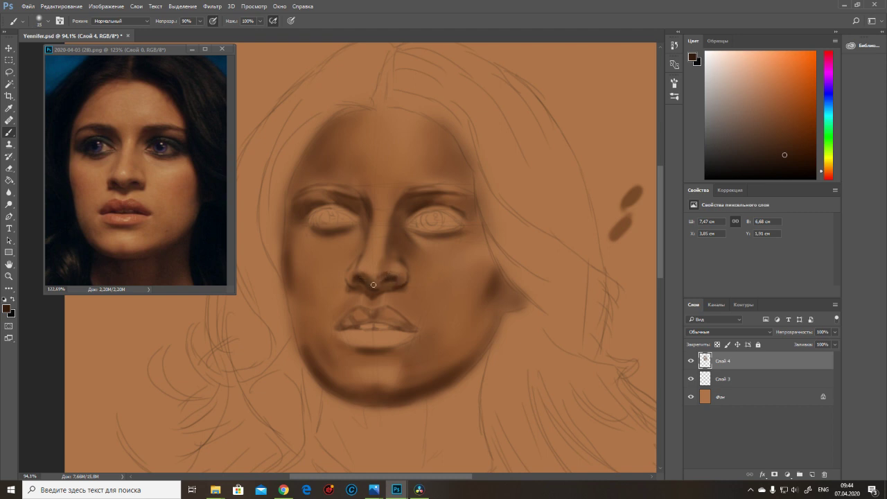
key(bracketright)
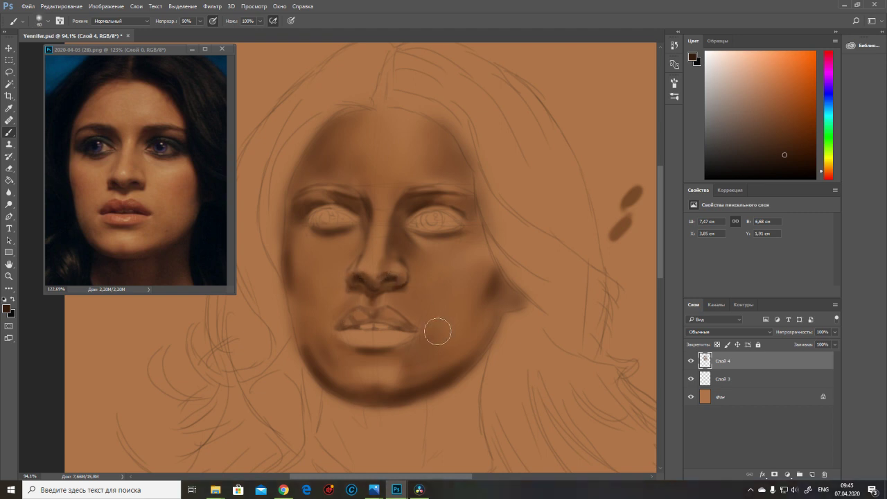
Step: Brush broad dark shading over the cheeks, ear, jaw and sides of the forehead
drag(436, 326, 506, 307)
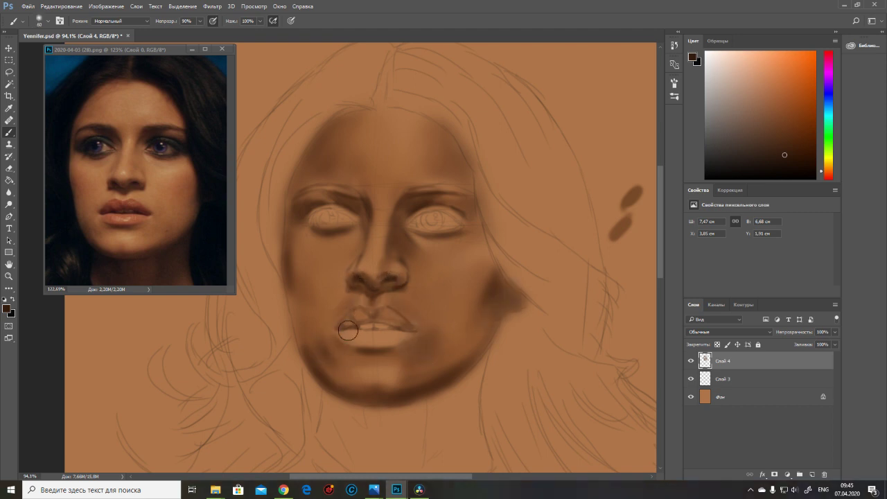
drag(295, 304, 309, 353)
drag(423, 344, 438, 394)
mouse_move(496, 328)
mouse_down()
mouse_move(503, 298)
mouse_move(461, 152)
mouse_move(443, 123)
mouse_up()
drag(303, 158, 312, 180)
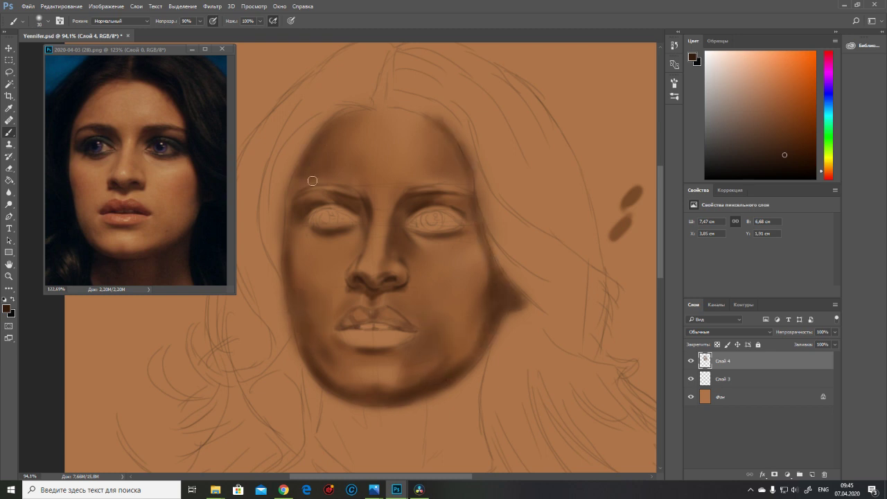
Step: Paint the shadows on the neck and collarbone area with browns sampled from the portrait
scroll(291, 222, down, 3)
scroll(147, 227, down, 2)
scroll(463, 348, up, 3)
mouse_move(481, 420)
mouse_down()
mouse_move(414, 403)
mouse_move(460, 362)
mouse_move(418, 383)
mouse_move(328, 341)
mouse_up()
alt+click(475, 360)
scroll(473, 365, down, 4)
key(bracketright)
key(bracketright)
scroll(485, 312, down, 1)
scroll(462, 392, up, 1)
alt+click(344, 367)
mouse_move(343, 374)
mouse_down()
mouse_move(342, 413)
mouse_move(371, 467)
mouse_up()
Step: Add a new layer above the face shading and sample a very dark brown from the reference photo
key(z)
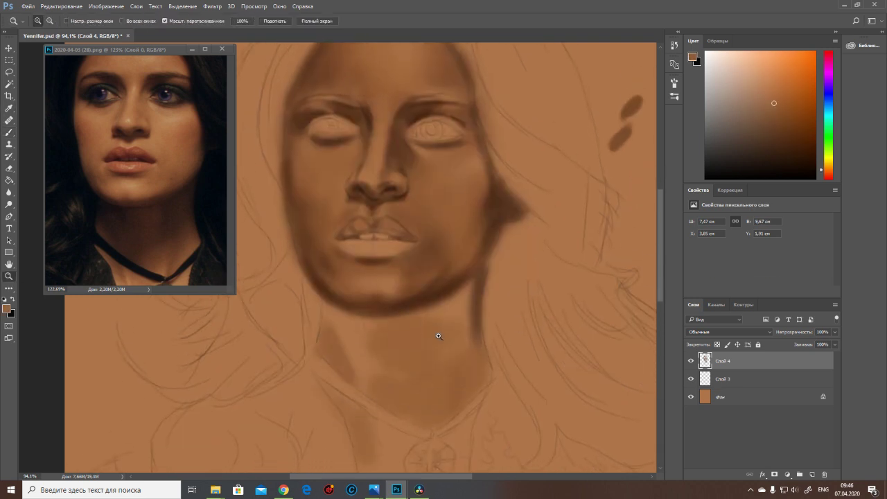
scroll(393, 296, down, 1)
key(ctrl+shift+alt+n)
scroll(467, 299, up, 2)
key(b)
key(i)
click(90, 175)
click(293, 194)
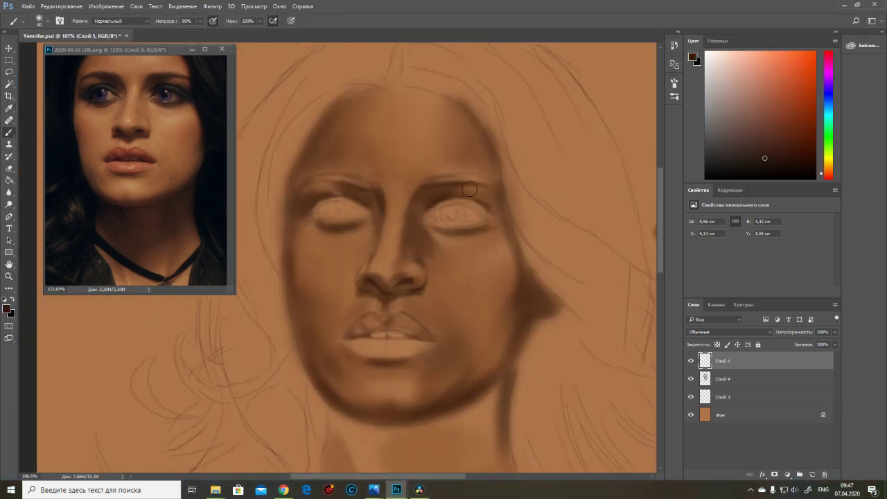
Step: Deepen the inner eye sockets and the shadow near the ear with sampled dark browns
key(b)
alt+click(386, 191)
alt+click(362, 196)
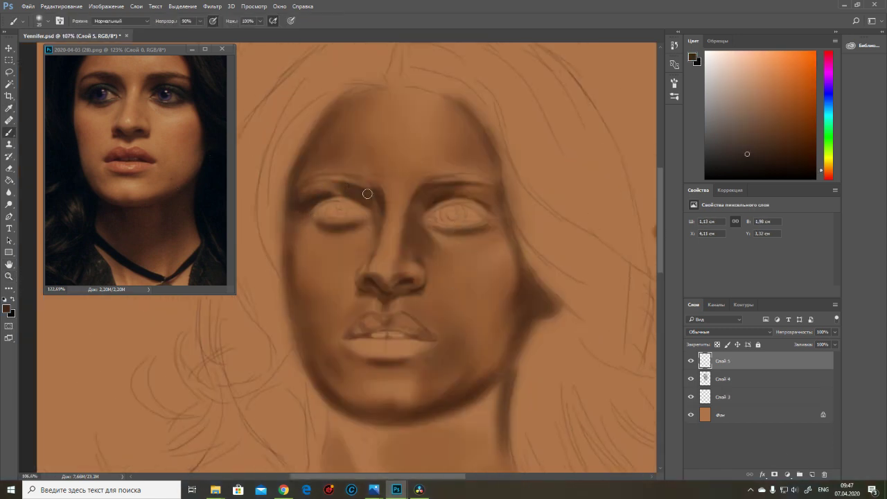
drag(498, 284, 519, 290)
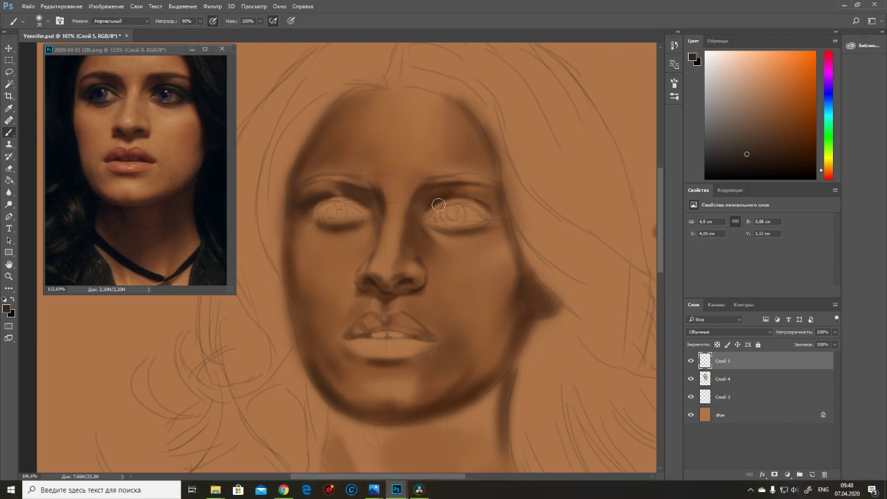
key(bracketleft)
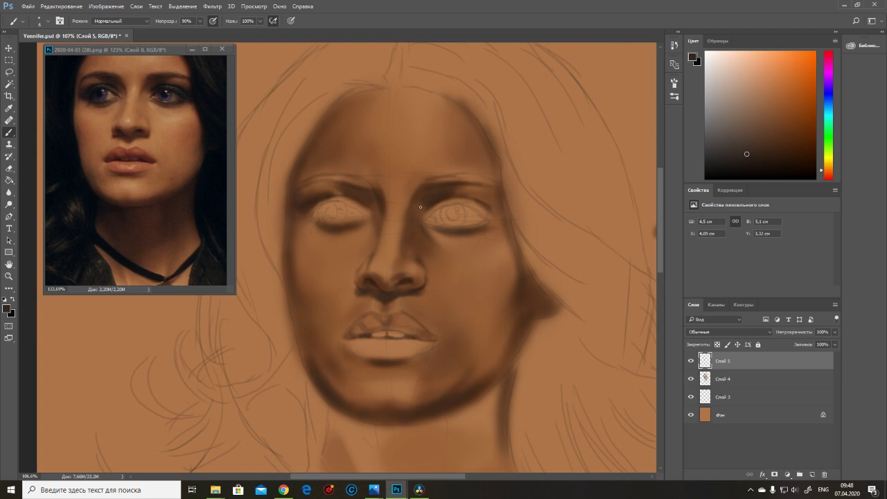
Step: Add a new layer, tint the forehead, cheeks and chin with a soft dark red, and undo the last few strokes
click(827, 176)
click(790, 119)
click(812, 475)
right_click(469, 255)
click(527, 322)
drag(481, 266, 496, 277)
key(ctrl+alt+z)
key(ctrl+alt+z)
key(ctrl+alt+z)
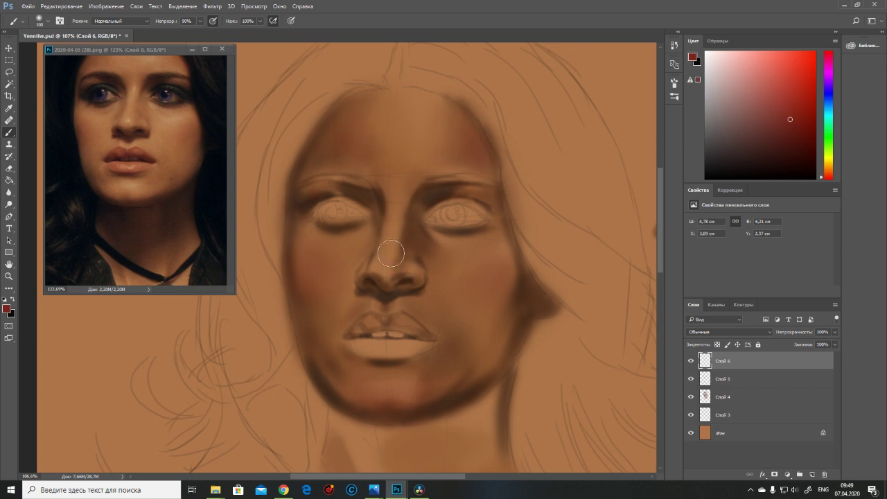
alt+click(366, 225)
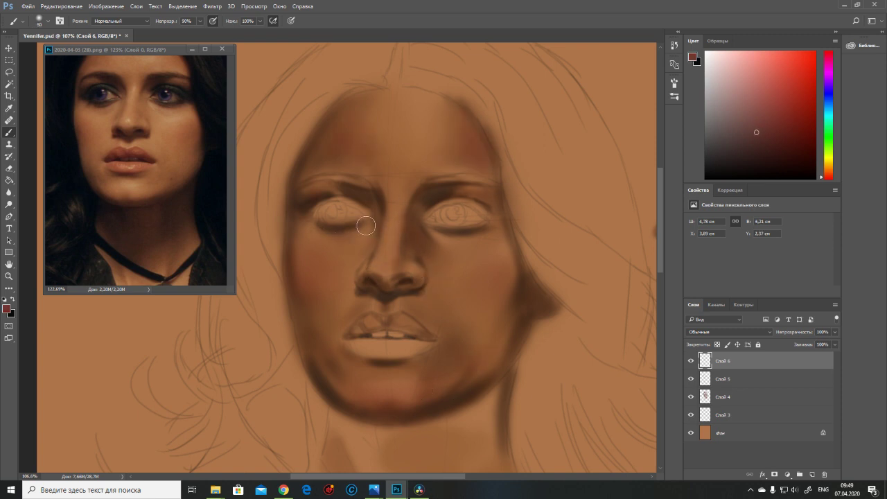
Step: On another new layer, outline the forehead sides, jaw and ear edge in a near-black violet with a small brush
click(828, 94)
click(731, 165)
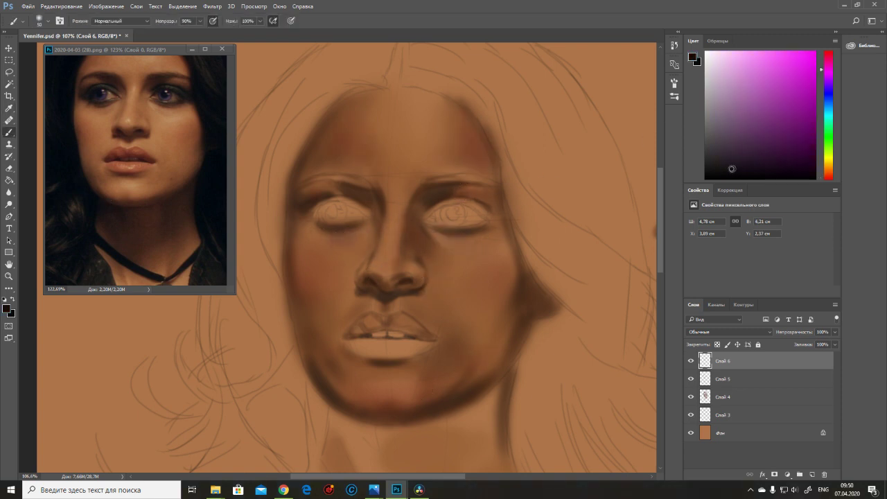
click(827, 82)
key(ctrl+shift+alt+n)
key(bracketleft)
key(bracketleft)
key(bracketleft)
key(bracketleft)
drag(329, 111, 301, 151)
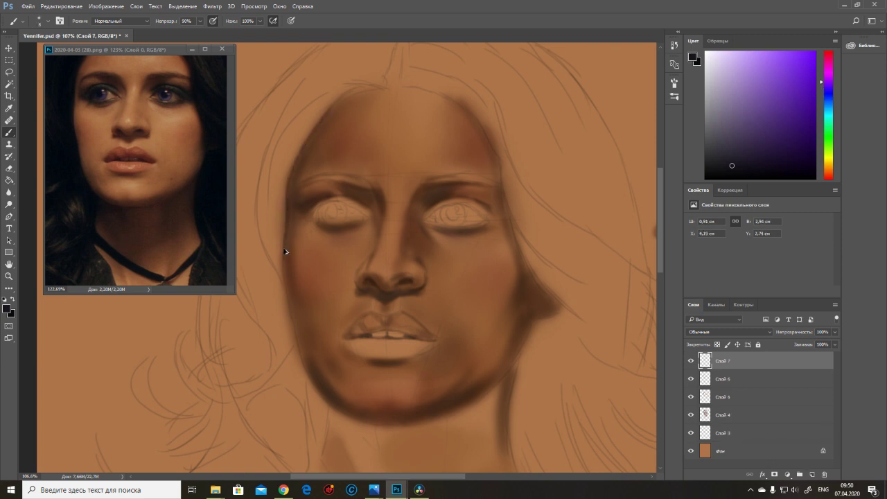
drag(313, 378, 323, 398)
drag(464, 111, 497, 158)
mouse_move(555, 314)
mouse_down()
mouse_move(531, 322)
mouse_move(521, 358)
mouse_up()
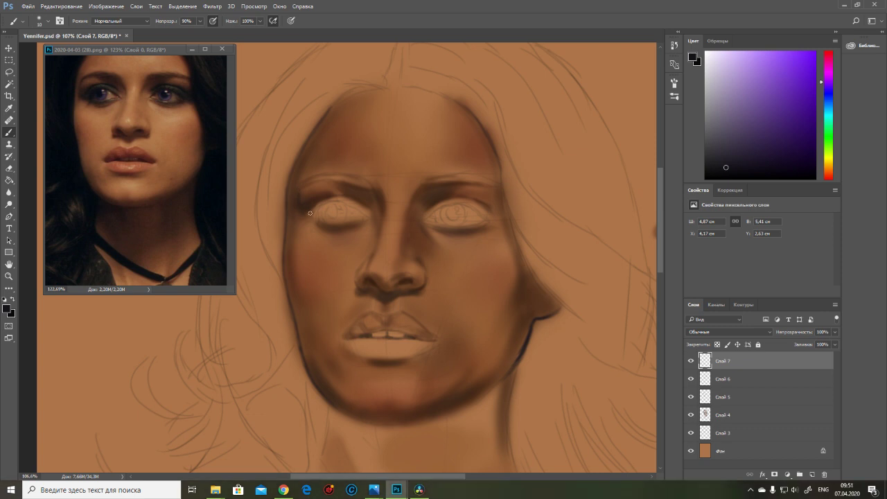
Step: Darken the upper eyelids and sockets of both eyes and define one eyebrow with a sampled near-black brown
alt+click(366, 202)
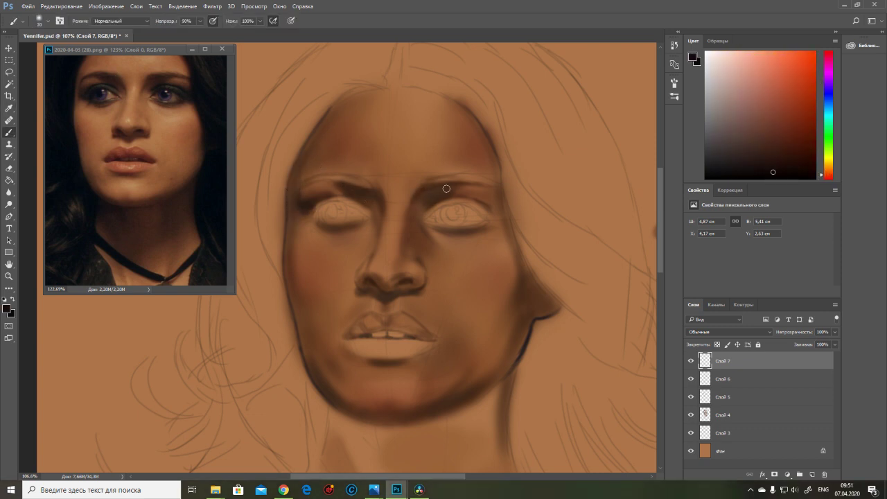
drag(446, 188, 429, 201)
key(bracketright)
drag(494, 197, 421, 186)
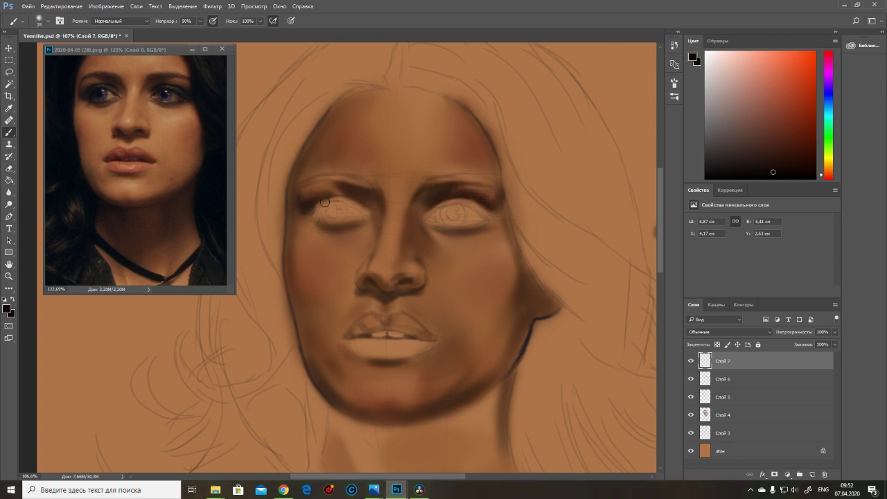
mouse_move(369, 212)
mouse_down()
mouse_move(336, 189)
mouse_move(299, 189)
mouse_up()
drag(380, 180, 326, 175)
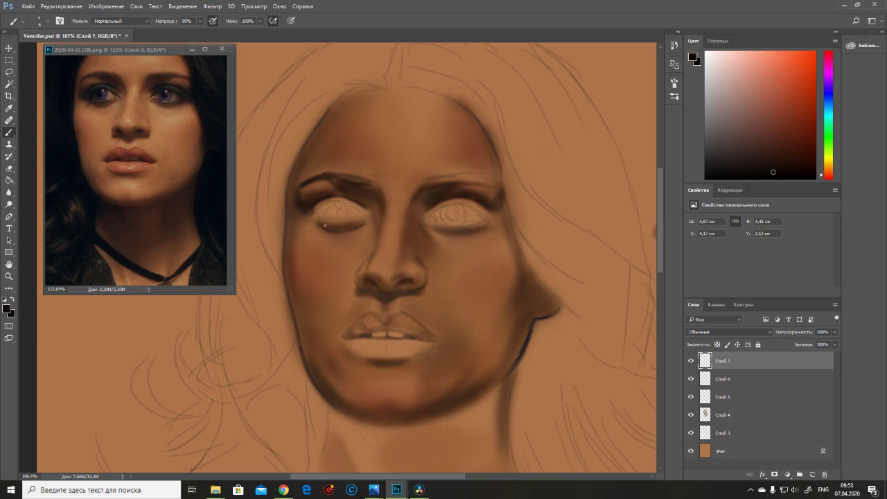
Step: Darken the outer edge of the cheek, the temple beside the far eye and the shadowed side of the nose bridge
drag(304, 343, 290, 256)
drag(521, 267, 498, 219)
drag(422, 194, 420, 221)
Step: Refine the nostril shadows and the line of the mouth with dark browns sampled around the nose
key([)
key([)
key([)
alt+click(378, 296)
alt+click(401, 287)
key([)
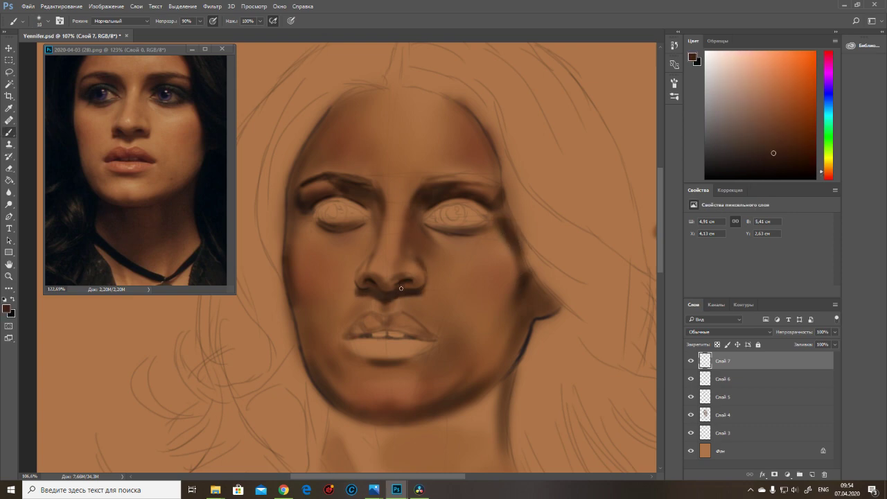
key(])
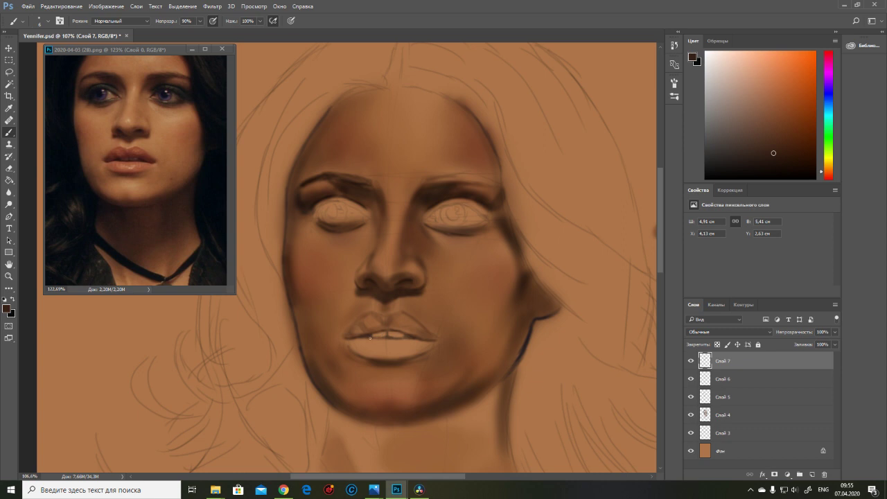
Step: Darken the jaw contour from the chin up to the ear with a sampled near-black brown
alt+click(335, 405)
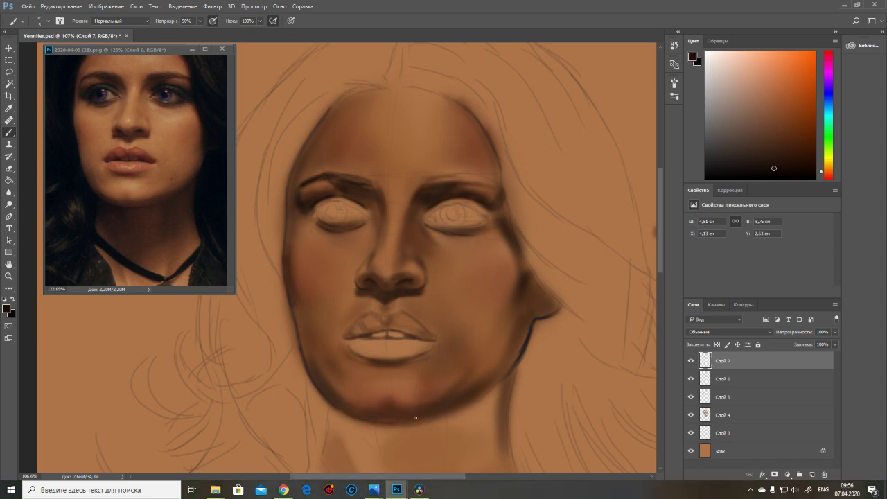
key(])
key(])
mouse_move(363, 407)
mouse_down()
mouse_move(389, 419)
mouse_move(444, 413)
mouse_move(508, 368)
mouse_move(489, 391)
mouse_move(526, 329)
mouse_move(474, 387)
mouse_move(523, 334)
mouse_up()
scroll(505, 243, down, 3)
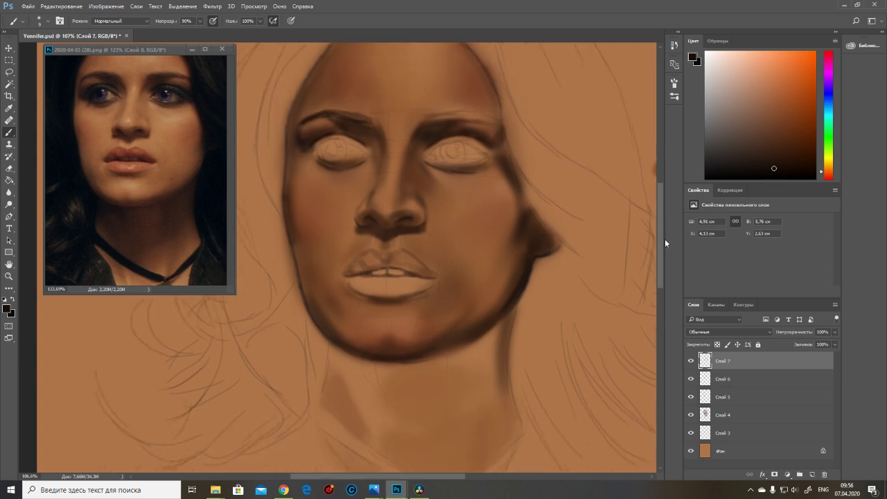
scroll(664, 239, up, 2)
Step: Shift the colour to a very dark blue, add a new layer, and start blocking in the neck shadow under the jaw
drag(829, 109, 830, 91)
click(812, 475)
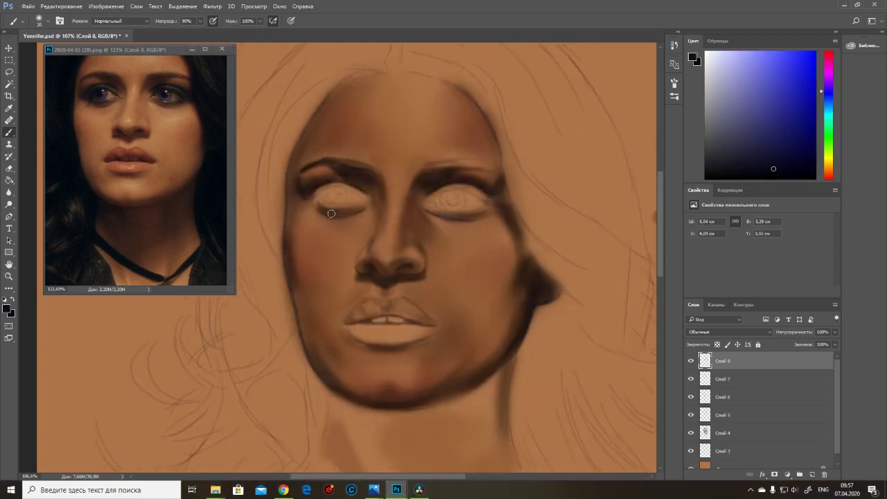
drag(374, 208, 376, 237)
key(bracketright)
mouse_move(336, 385)
mouse_down()
mouse_move(373, 380)
mouse_move(327, 411)
mouse_move(361, 408)
mouse_move(372, 428)
mouse_move(358, 455)
mouse_up()
Step: Block in the dark edge and inner shadow of the neck below the ear with a sampled near-black brown
alt+click(327, 414)
key(bracketleft)
key(bracketleft)
scroll(451, 388, down, 2)
key(bracketright)
mouse_move(504, 308)
mouse_down()
mouse_move(507, 322)
mouse_move(478, 377)
mouse_up()
drag(513, 407, 519, 303)
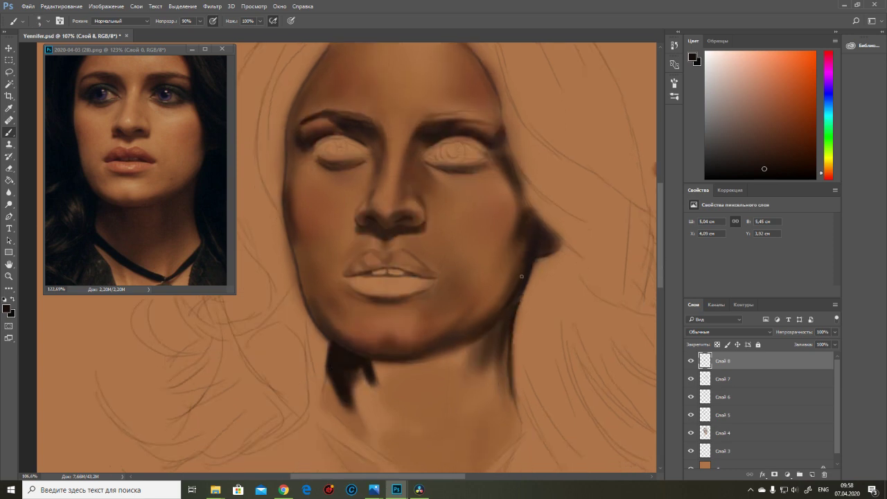
mouse_move(506, 335)
mouse_down()
mouse_move(464, 388)
mouse_move(455, 349)
mouse_move(478, 422)
mouse_up()
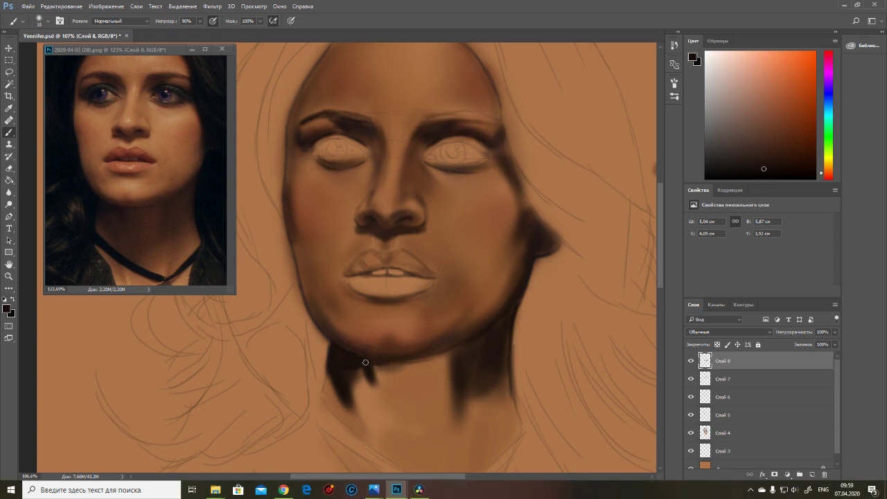
Step: Fill the throat area beneath the chin with dark browns sampled from the neck
alt+click(374, 367)
alt+click(416, 371)
alt+click(423, 371)
mouse_move(416, 374)
mouse_down()
mouse_move(451, 356)
mouse_move(376, 418)
mouse_move(402, 364)
mouse_move(461, 358)
mouse_up()
alt+click(333, 356)
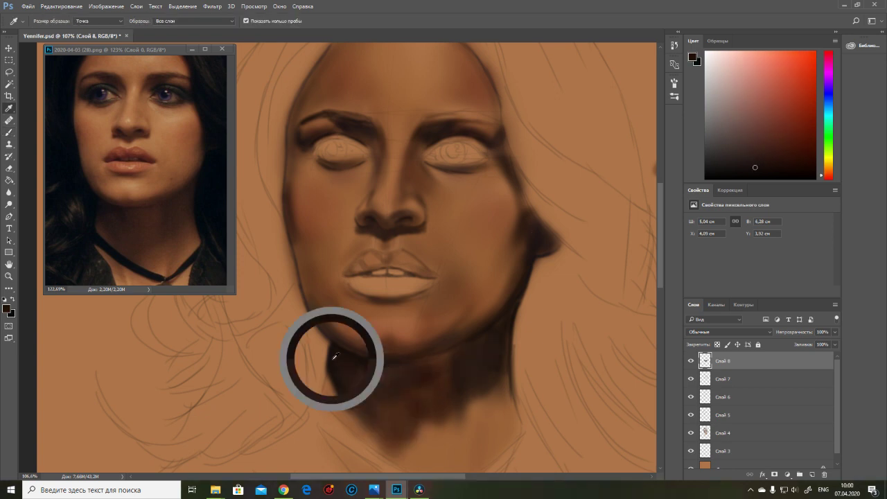
drag(412, 381, 446, 419)
Step: Extend and blend the neck shadow down to the base of the throat, resampling browns from the surrounding strokes
alt+click(370, 411)
mouse_move(370, 412)
mouse_down()
mouse_move(360, 420)
mouse_move(495, 388)
mouse_move(485, 416)
mouse_move(473, 382)
mouse_move(408, 369)
mouse_move(461, 363)
mouse_move(467, 413)
mouse_up()
scroll(444, 251, down, 2)
alt+click(445, 250)
alt+click(461, 363)
alt+click(478, 333)
mouse_move(520, 381)
mouse_down()
mouse_move(501, 330)
mouse_move(479, 384)
mouse_up()
alt+click(359, 378)
mouse_move(358, 378)
mouse_down()
mouse_move(423, 394)
mouse_move(437, 415)
mouse_up()
Step: Soften the lower neck into the background with sampled skin tones and a larger soft brush
alt+click(618, 204)
drag(469, 390, 478, 416)
alt+click(440, 416)
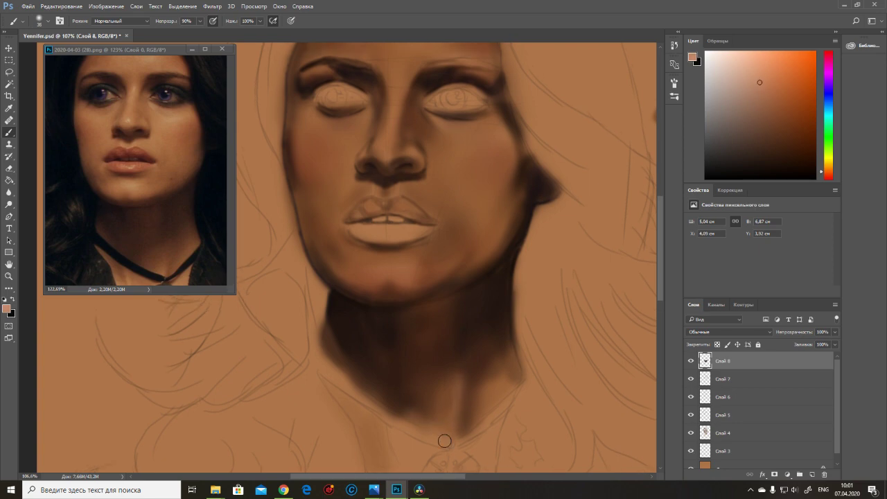
key(bracketright)
key(bracketright)
key(bracketright)
key(bracketright)
mouse_move(418, 400)
mouse_down()
mouse_move(501, 356)
mouse_move(318, 336)
mouse_move(348, 360)
mouse_up()
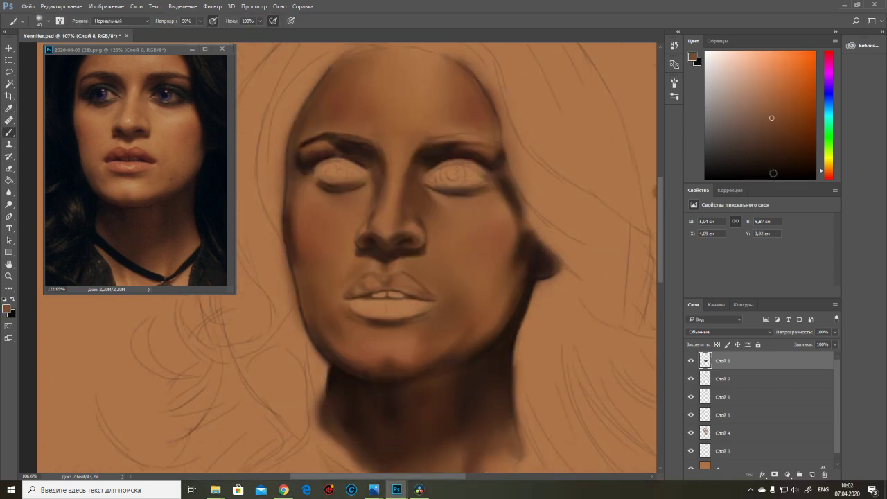
Step: Sample dark neck and ear browns to shade the cheek beside the ear and darken the forehead's upper edge
alt+click(462, 353)
alt+click(334, 350)
alt+click(529, 256)
mouse_move(528, 255)
mouse_down()
mouse_move(511, 230)
mouse_move(499, 270)
mouse_up()
drag(361, 88, 342, 69)
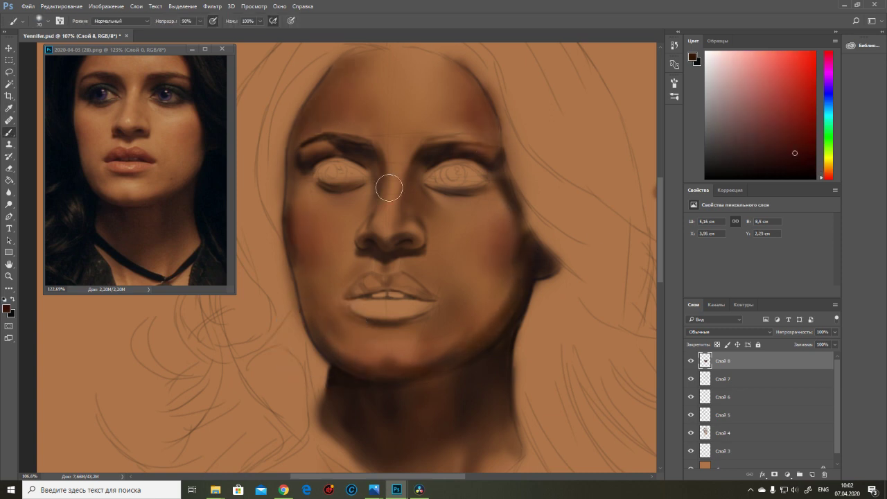
Step: Deepen the shadow under the nose and around the nostrils in dark red-brown with a smaller brush
key(bracketleft)
key(bracketleft)
key(bracketleft)
drag(363, 253, 401, 262)
key(bracketleft)
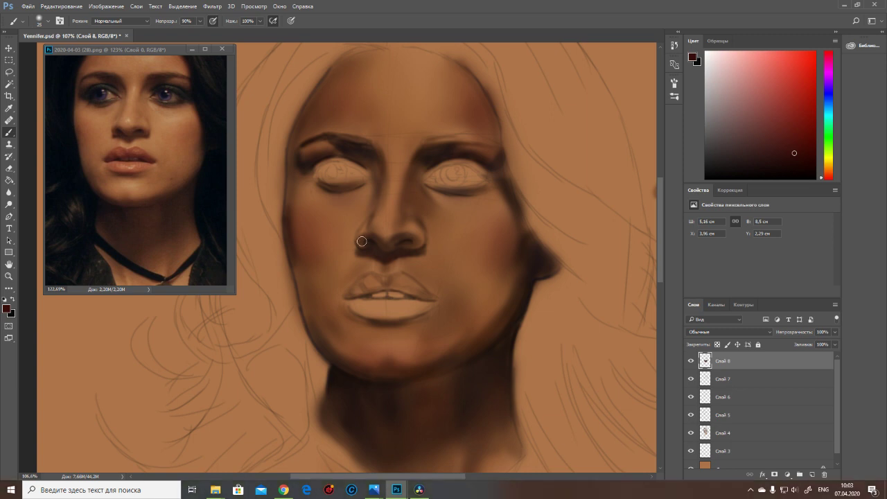
Step: Tint the brow area, outer eye corner and cheek with sampled reddish browns
alt+click(416, 133)
key(bracketright)
alt+click(488, 195)
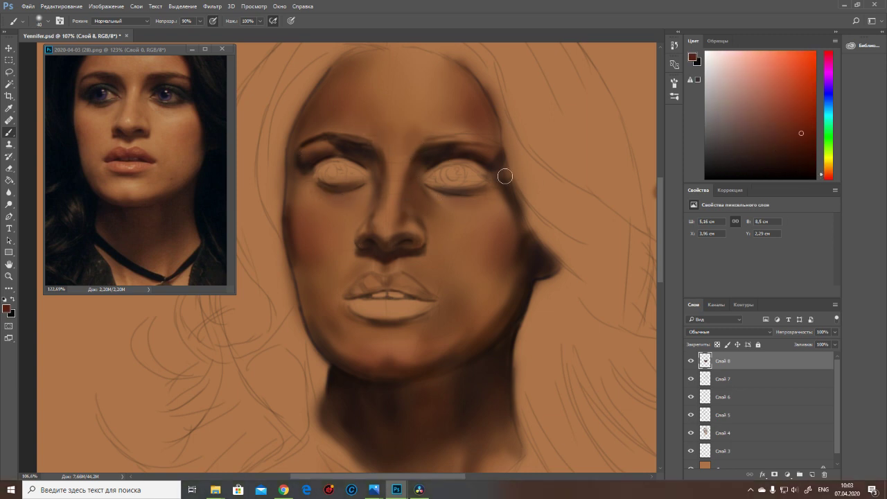
alt+click(297, 211)
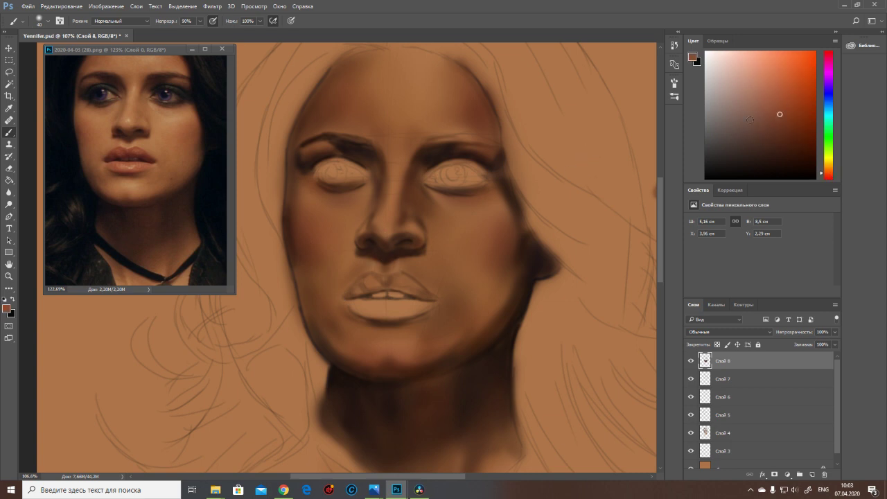
Step: Deepen the shadow below the lower lip and blend the cheeks with sampled browns, enlarging the brush to 70
alt+click(527, 279)
key(bracketleft)
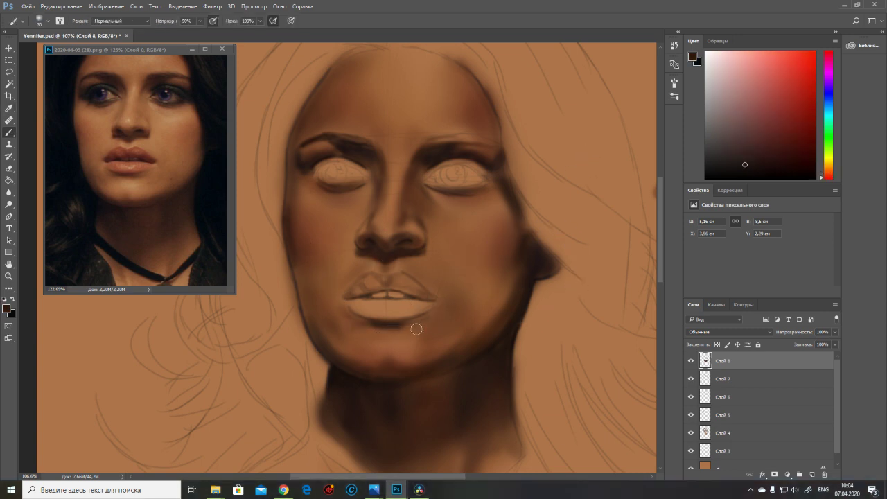
alt+click(444, 347)
key(bracketright)
key(bracketright)
key(bracketright)
key(bracketright)
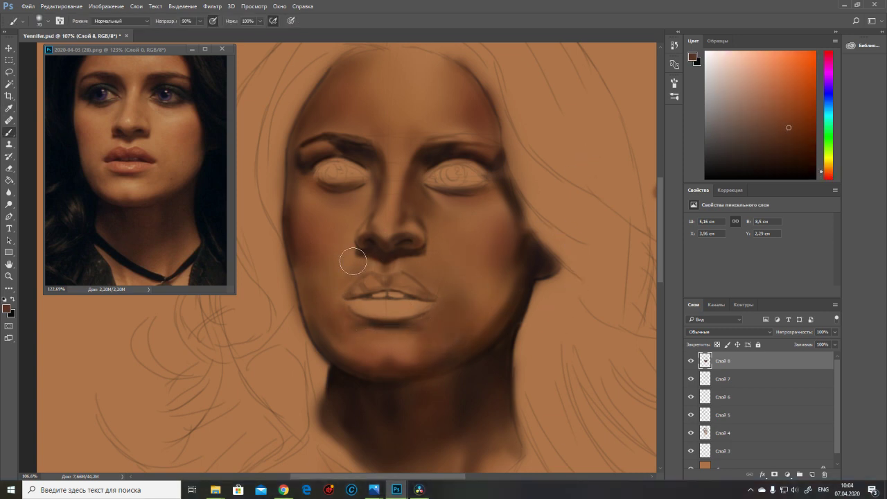
alt+click(481, 212)
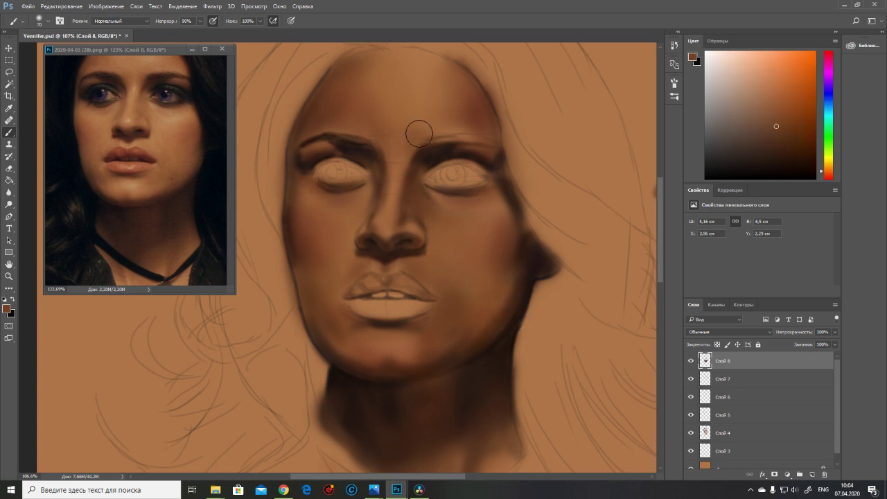
Step: Darken the ear, temple edge and outer eye corners with near-black blue sampled from the reference hair
alt+click(70, 229)
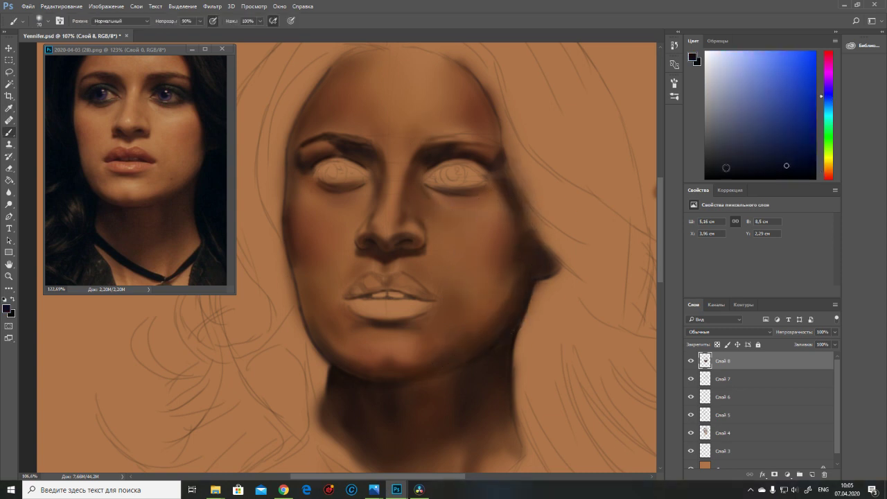
key(bracketleft)
key(bracketleft)
key(bracketleft)
key(bracketleft)
alt+click(362, 160)
alt+click(316, 162)
key(bracketleft)
key(bracketleft)
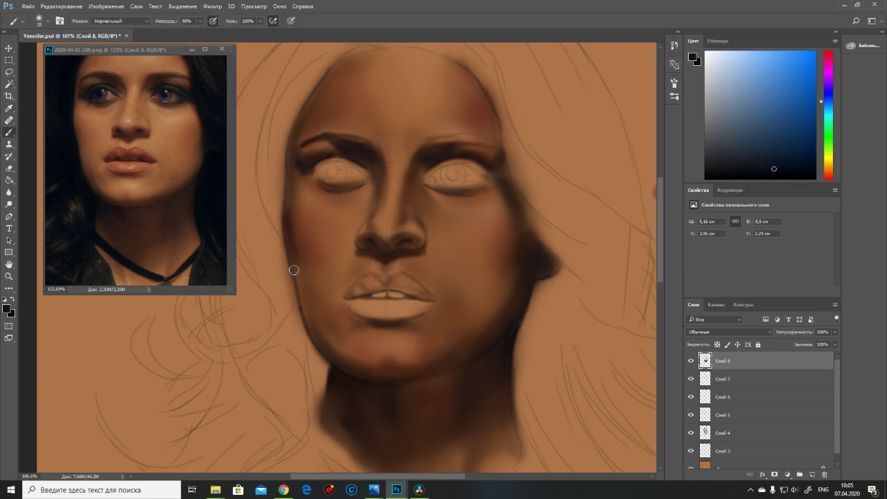
Step: Soften the cheek and jaw outline on the near side of the face with sampled skin and background tones
alt+click(304, 221)
key(bracketright)
key(bracketright)
key(bracketright)
key(bracketright)
key(bracketright)
alt+click(617, 228)
alt+click(352, 370)
alt+click(350, 369)
key(bracketright)
alt+click(298, 291)
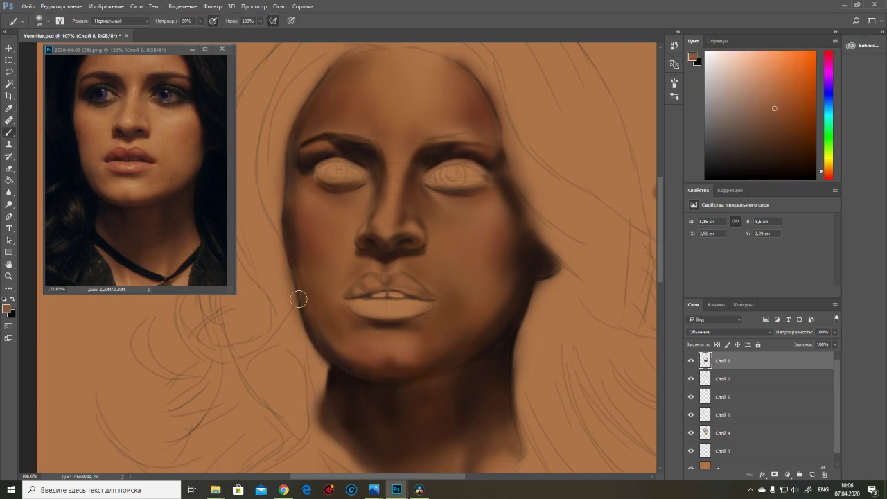
Step: Blend the far cheek, brow and lower eyelid with sampled red-browns and dark browns
alt+click(516, 228)
alt+click(475, 152)
key(bracketleft)
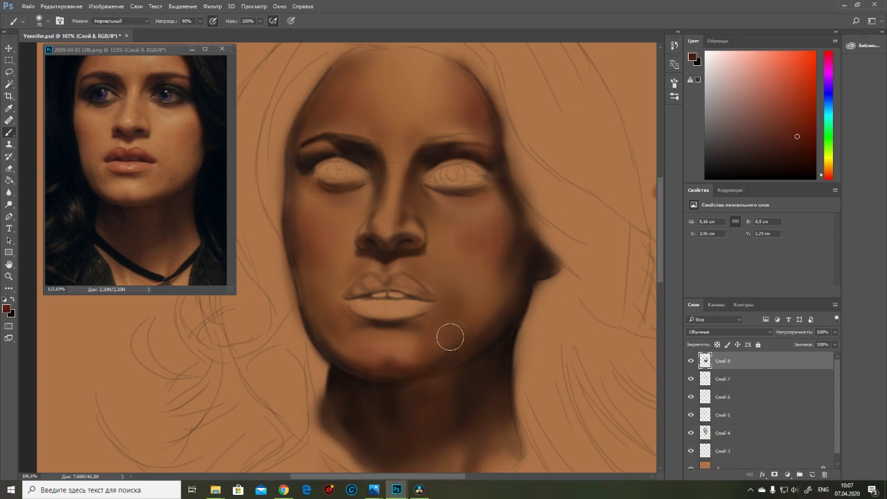
alt+click(436, 198)
key(bracketleft)
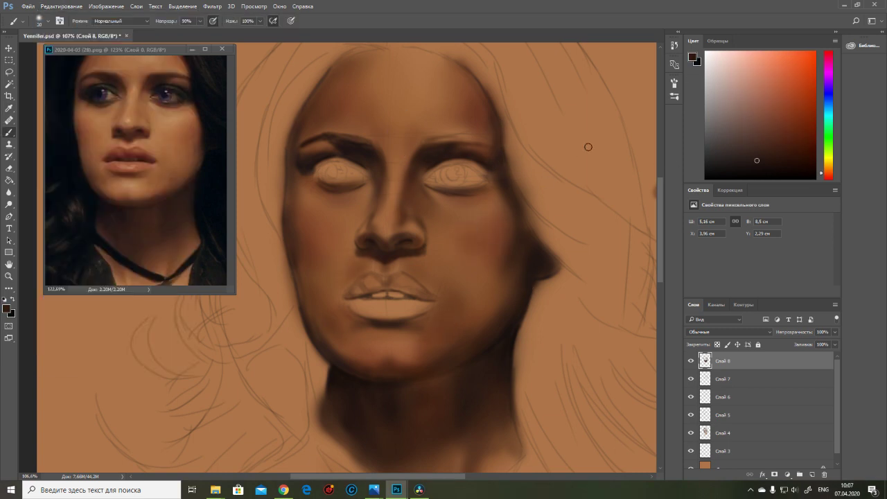
Step: Pick a light peach, add a new layer, and paint highlights on the far cheek and the chin
alt+click(747, 77)
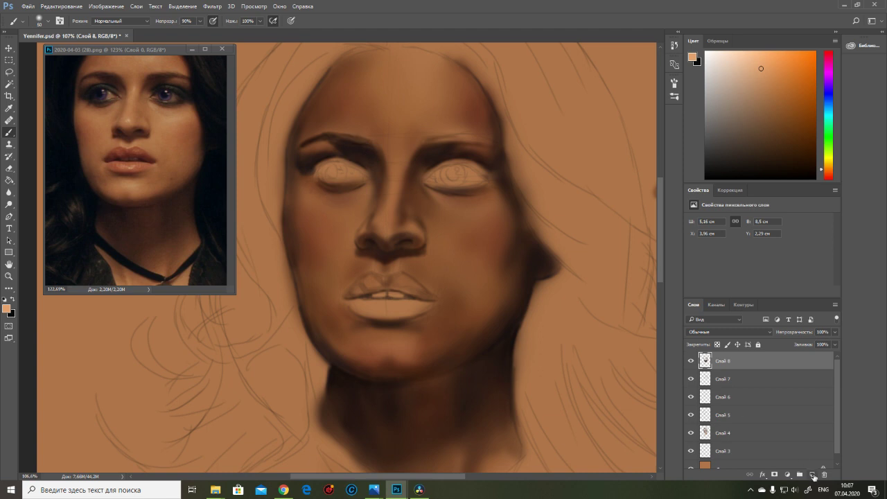
key(ctrl+shift+alt+n)
mouse_move(465, 214)
mouse_down()
mouse_move(475, 208)
mouse_move(462, 235)
mouse_up()
key(bracketleft)
key(bracketleft)
key(bracketleft)
key(bracketleft)
key(bracketleft)
drag(379, 335, 399, 340)
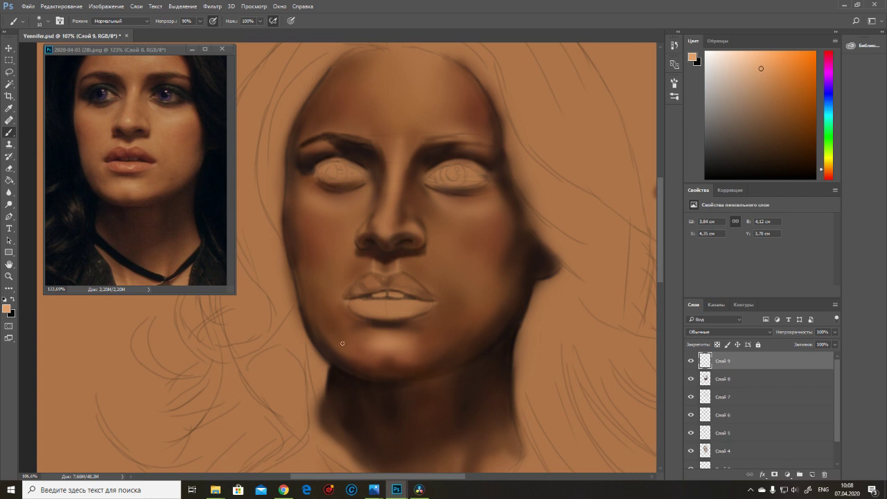
Step: Highlight the forehead, nose bridge and upper lip, and deepen both sides of the face with sampled browns
scroll(477, 208, up, 2)
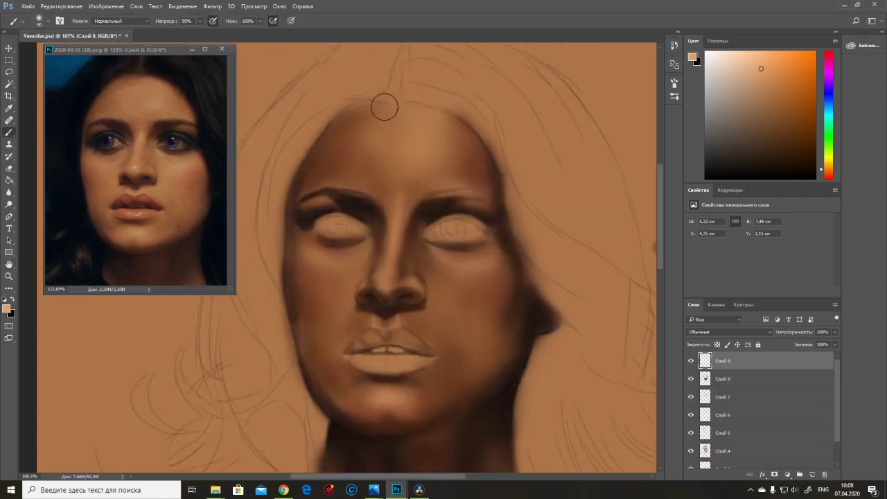
alt+click(422, 139)
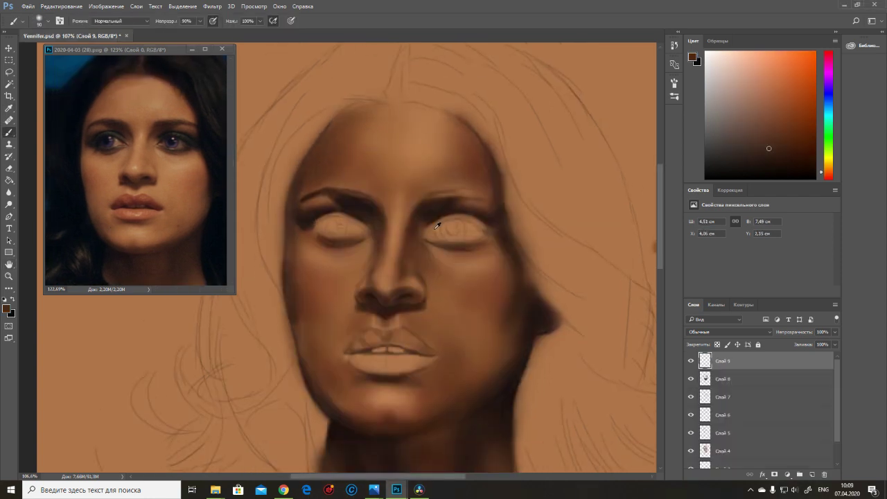
drag(319, 376, 294, 315)
alt+click(517, 318)
key(bracketright)
key(bracketright)
key(bracketright)
mouse_move(510, 348)
mouse_down()
mouse_move(501, 392)
mouse_move(503, 365)
mouse_up()
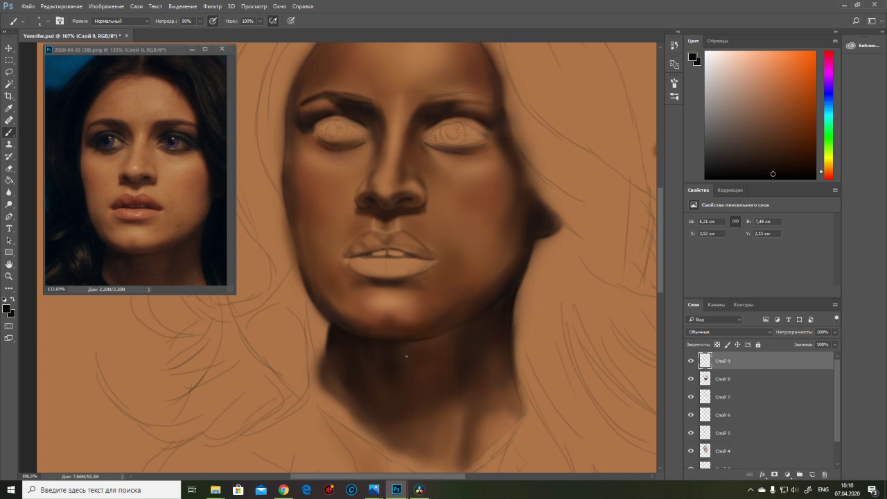
Step: Darken the underside of the chin with a sampled dark brown, and sample a light skin tone for the cheek
key(bracketright)
alt+click(422, 341)
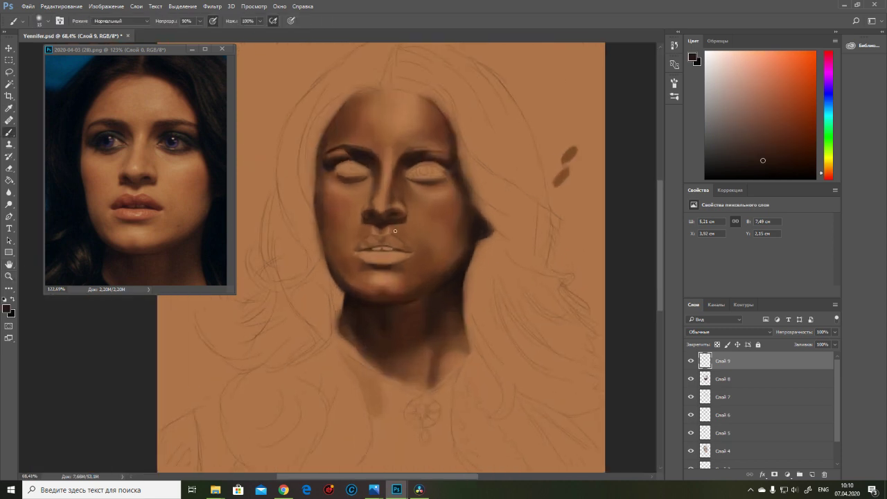
alt+click(417, 216)
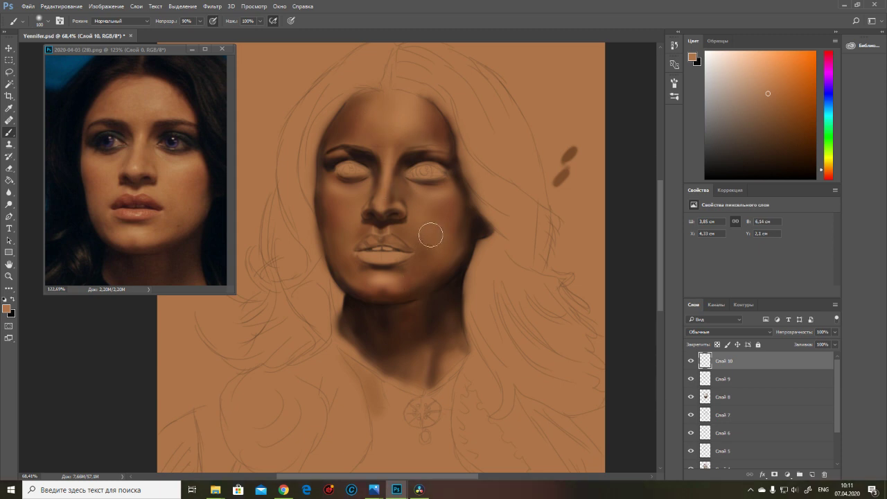
Step: On a new layer, outline the lips in dark red with a small brush and fill them with sampled reddish browns
key(bracketleft)
key(bracketleft)
key(bracketleft)
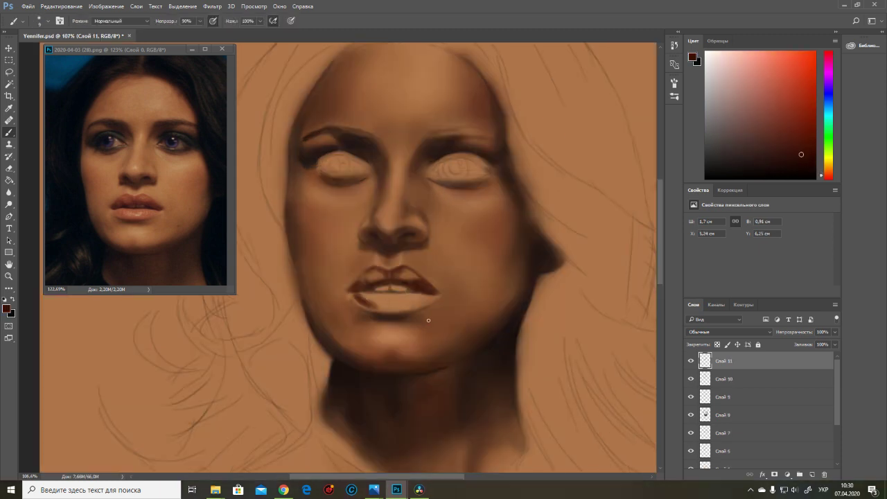
alt+click(380, 270)
mouse_move(367, 280)
mouse_down()
mouse_move(409, 302)
mouse_move(368, 301)
mouse_move(415, 298)
mouse_move(358, 300)
mouse_move(405, 309)
mouse_up()
alt+click(390, 296)
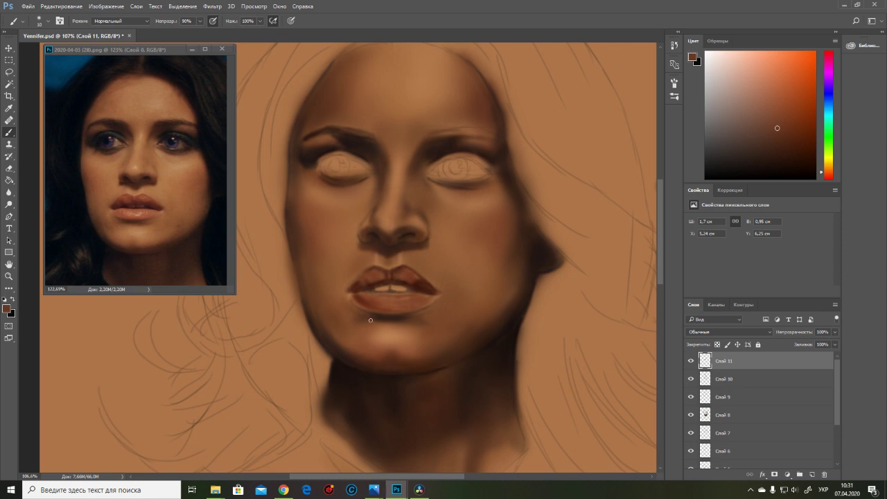
Step: Deepen the upper lip with a saturated dark red and a larger brush
key(bracketright)
key(bracketright)
key(bracketright)
alt+click(411, 301)
click(802, 139)
drag(361, 280, 401, 278)
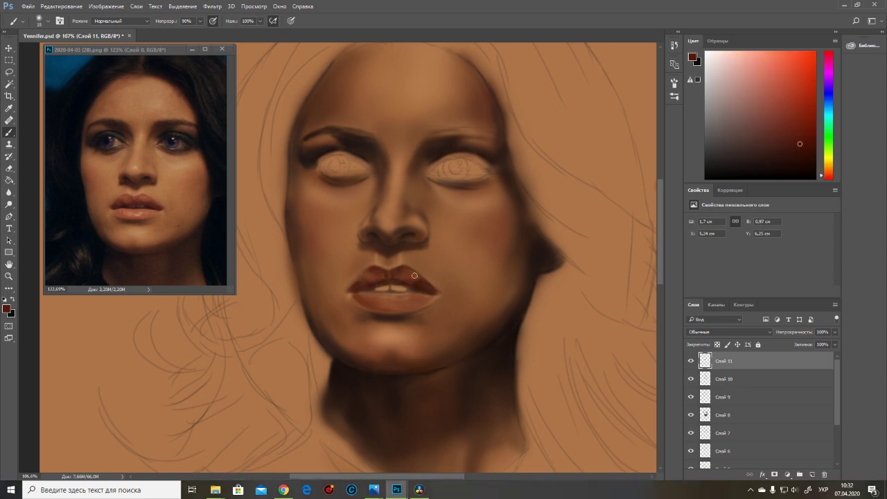
Step: Warm and blend the lower lip with pinkish reds sampled from it, using a larger soft brush
key(bracketright)
key(bracketright)
key(bracketright)
alt+click(410, 301)
alt+click(413, 300)
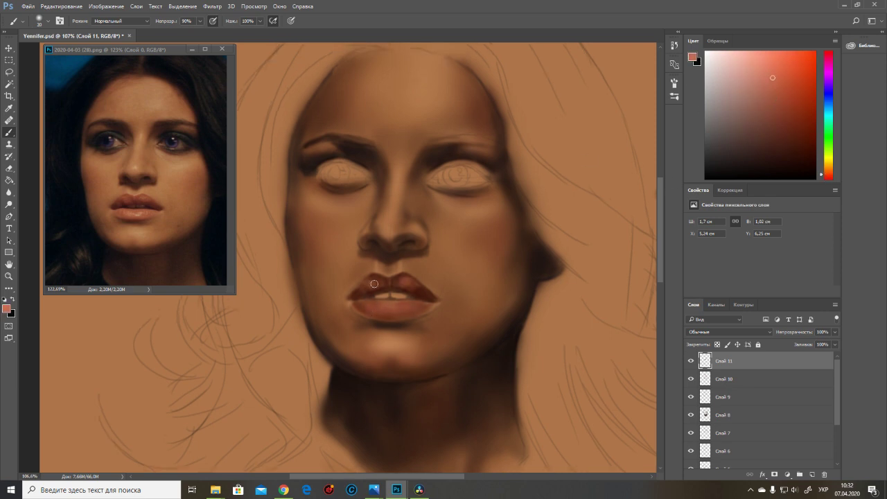
Step: Refine the lower lip's edge and the mouth corners with sampled tones and a much smaller brush
alt+click(370, 312)
key(bracketleft)
key(bracketleft)
key(bracketleft)
key(bracketleft)
key(bracketleft)
alt+click(364, 315)
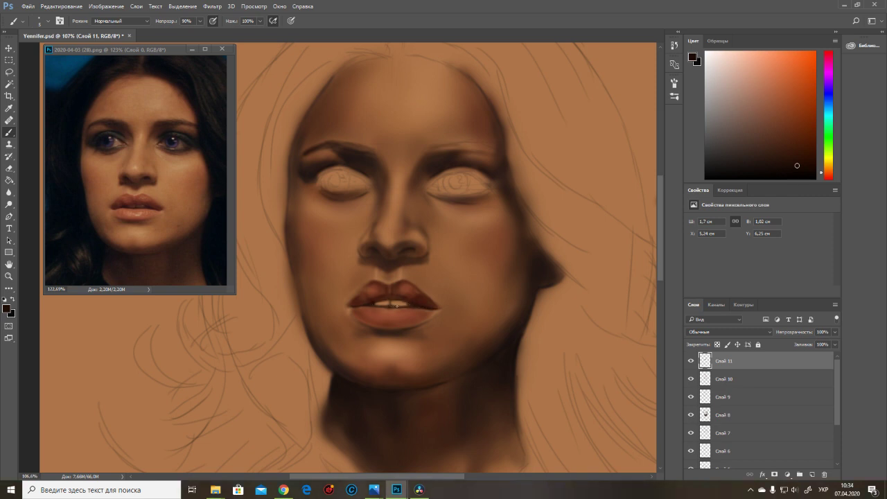
Step: Darken the gap between the lips and tone down the teeth with a fine brush and sampled browns
key(bracketleft)
mouse_move(407, 303)
mouse_down()
mouse_move(380, 305)
mouse_move(405, 306)
mouse_move(390, 310)
mouse_up()
alt+click(395, 306)
alt+click(400, 302)
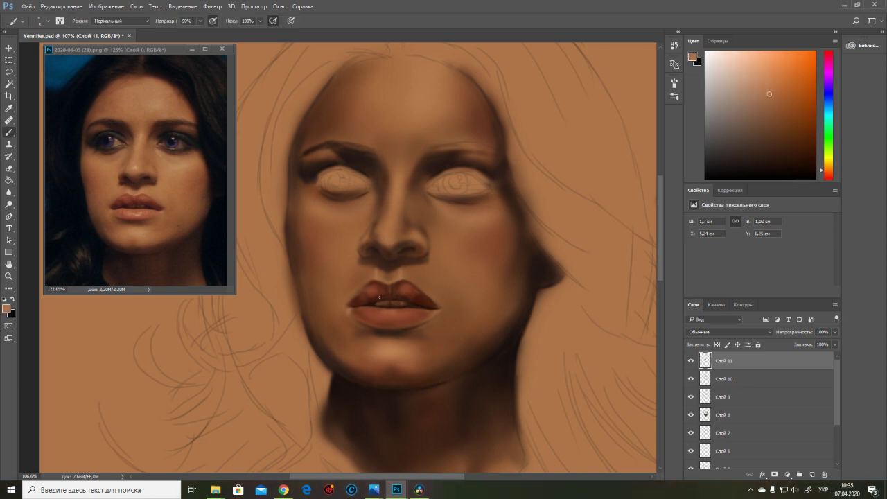
Step: Blend the upper lip and its corners with sampled dark reds, varying the soft brush size
alt+click(402, 303)
key(bracketright)
key(bracketright)
key(bracketright)
alt+click(357, 321)
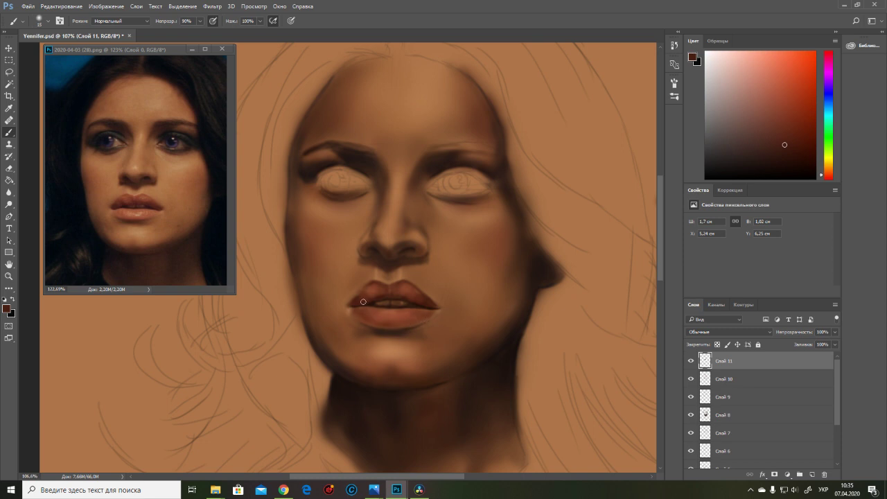
key(bracketleft)
key(bracketleft)
alt+click(424, 298)
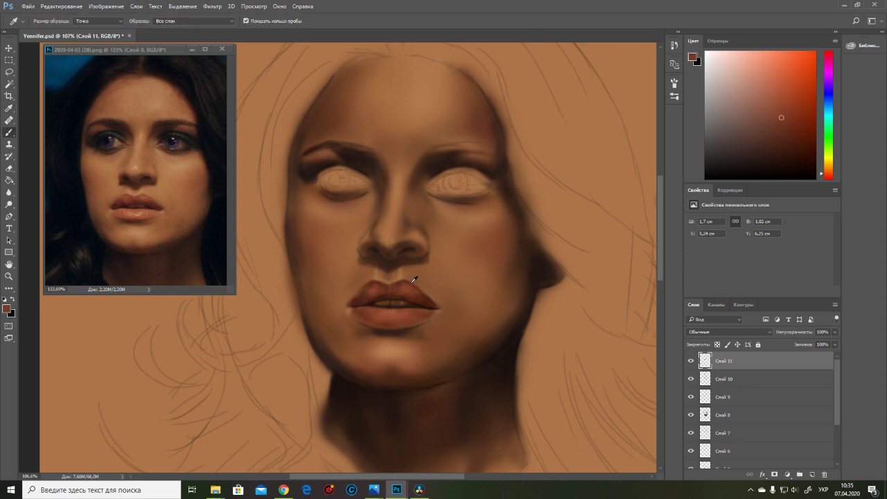
Step: Darken the line between the lips and the lower lip's edge with a fine brush in very dark reddish brown
click(800, 166)
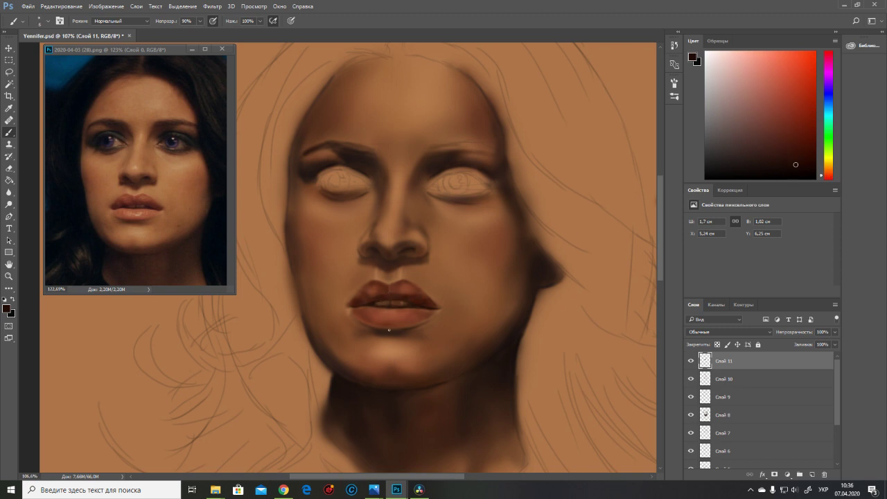
alt+click(360, 322)
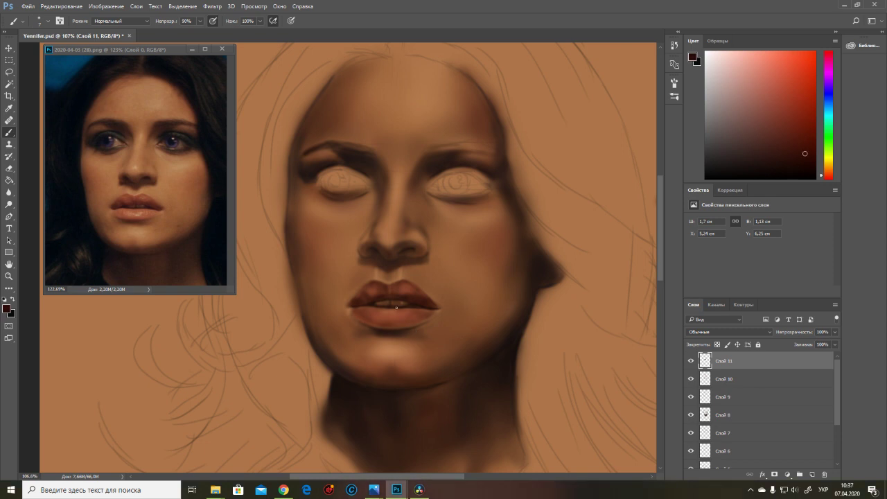
alt+click(359, 304)
Step: Soften and lighten the lower lip with sampled pinkish tones and a larger soft brush
alt+click(392, 314)
key(bracketright)
key(bracketright)
key(bracketright)
key(bracketright)
alt+click(437, 314)
alt+click(443, 245)
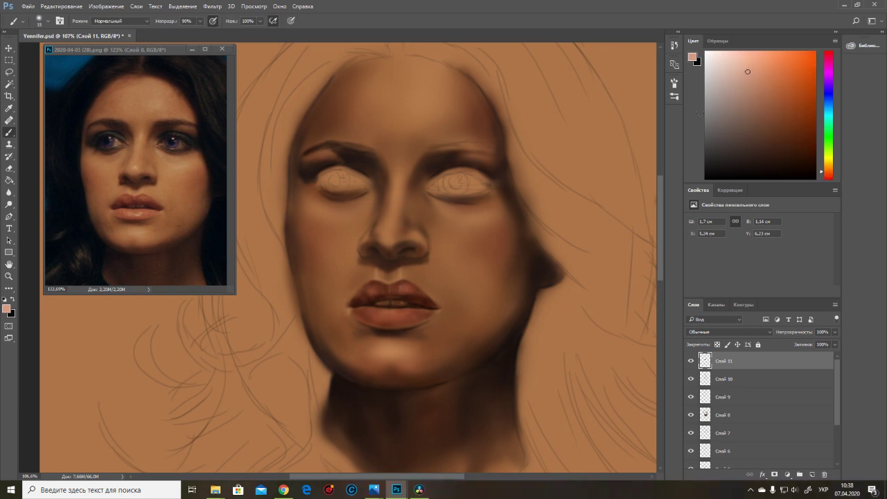
drag(406, 318, 371, 317)
alt+click(413, 274)
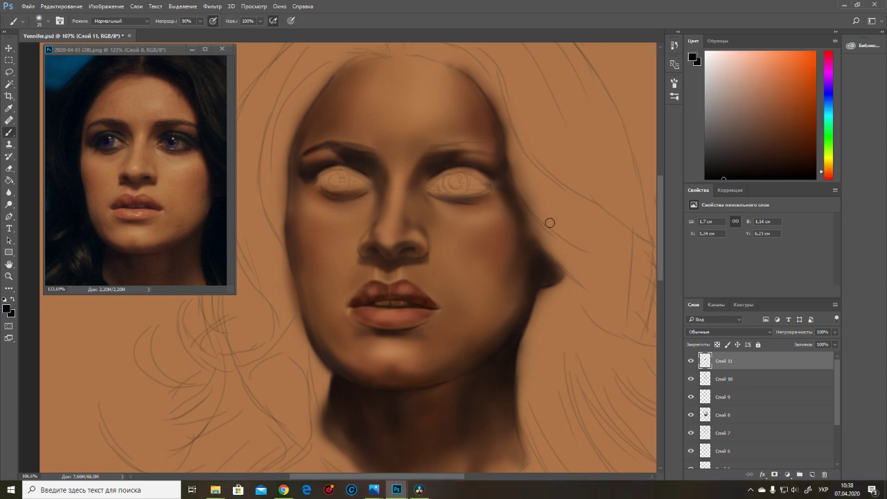
Step: Deepen the shadow around the teeth with near-black strokes, working close up against the lips in the reference photo
alt+click(455, 330)
scroll(356, 237, up, 5)
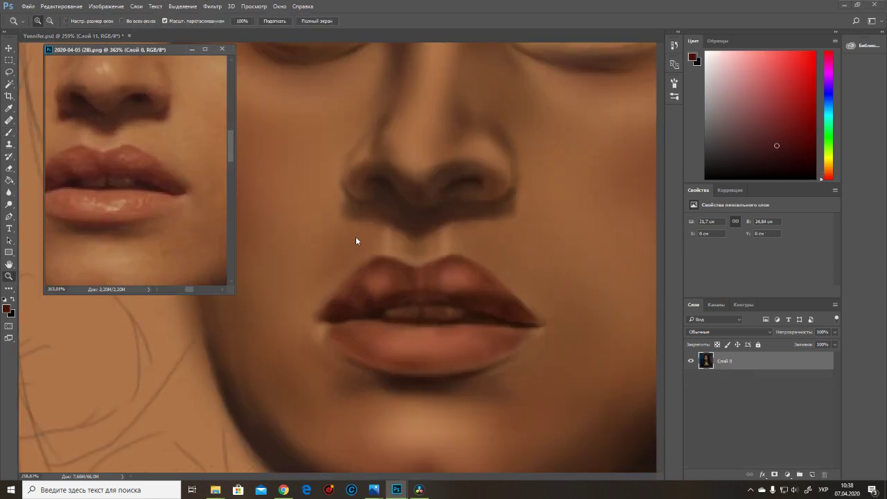
click(824, 90)
alt+click(384, 317)
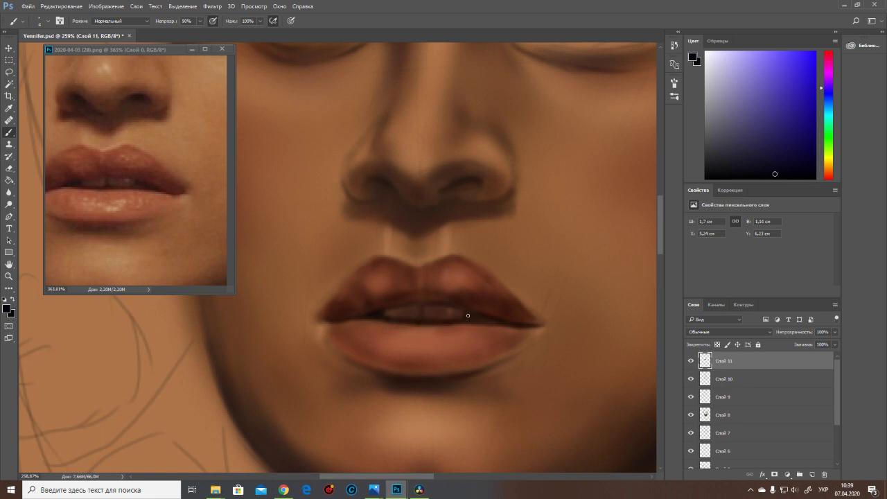
scroll(447, 306, up, 1)
alt+click(412, 307)
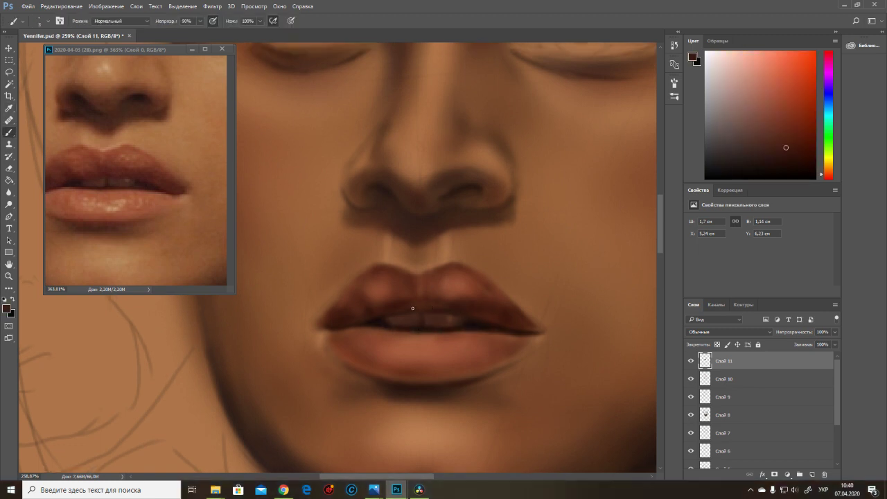
Step: Smooth the upper lip's highlights with a sampled muted red and a much larger soft brush
alt+click(396, 307)
key(bracketright)
key(bracketright)
key(bracketright)
key(bracketright)
key(bracketright)
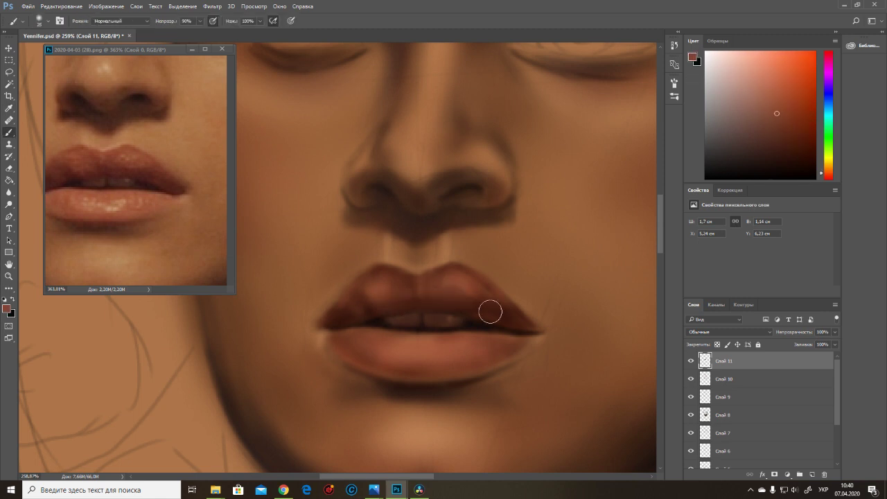
Step: Shade the upper lip's lower edge and outer corner with sampled dark reds and a smaller brush
alt+click(373, 310)
key(bracketleft)
key(bracketleft)
key(bracketleft)
key(bracketleft)
key(bracketleft)
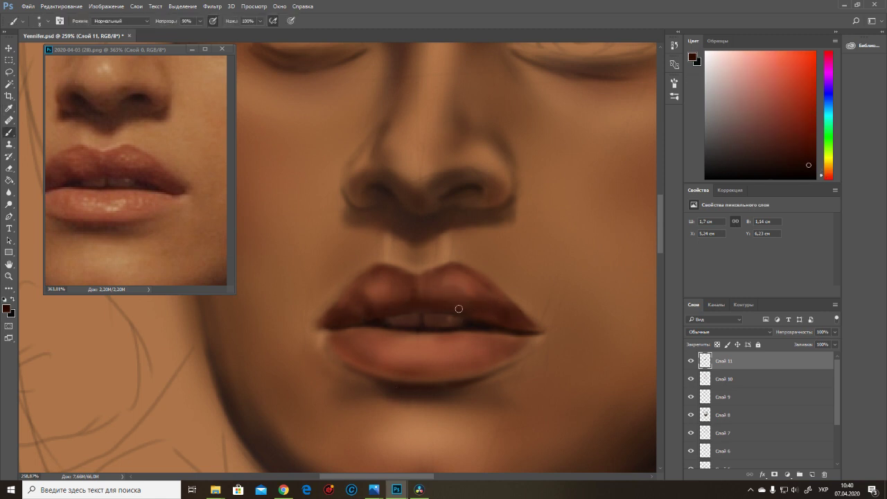
scroll(485, 333, up, 2)
alt+click(522, 335)
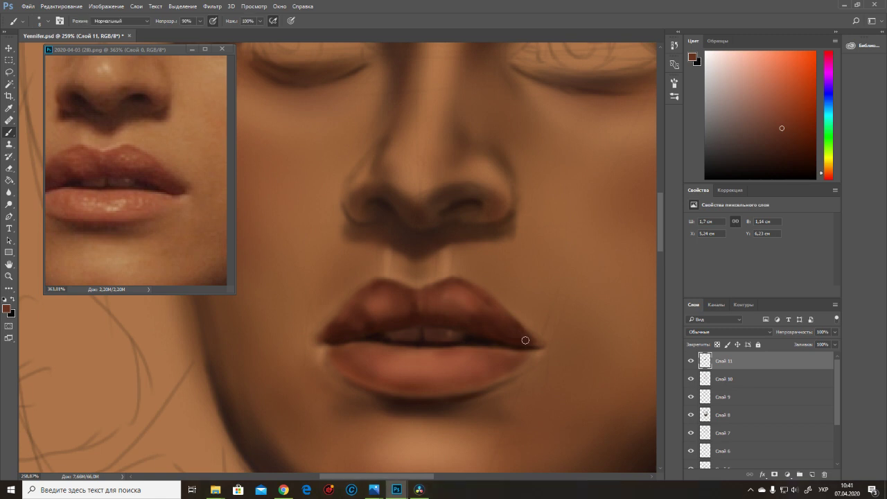
alt+click(507, 335)
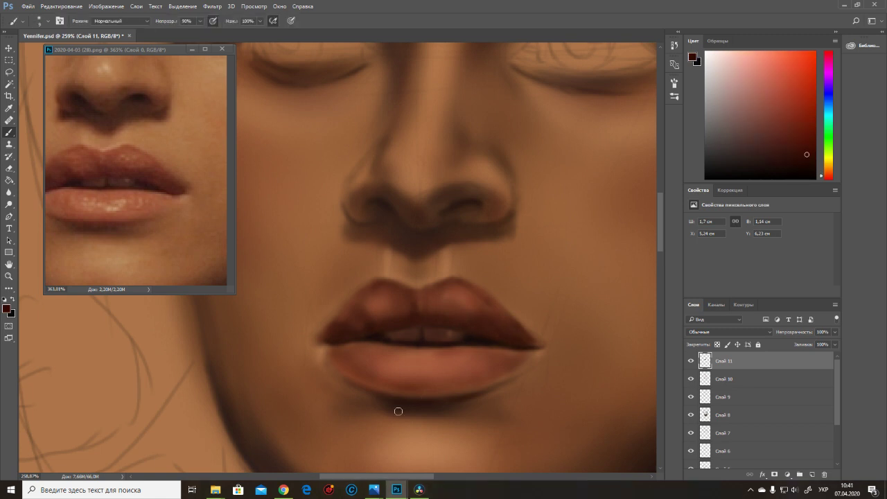
Step: Outline the left eye's upper and lower lids on a new layer with a very fine near-black brush
drag(340, 139, 437, 325)
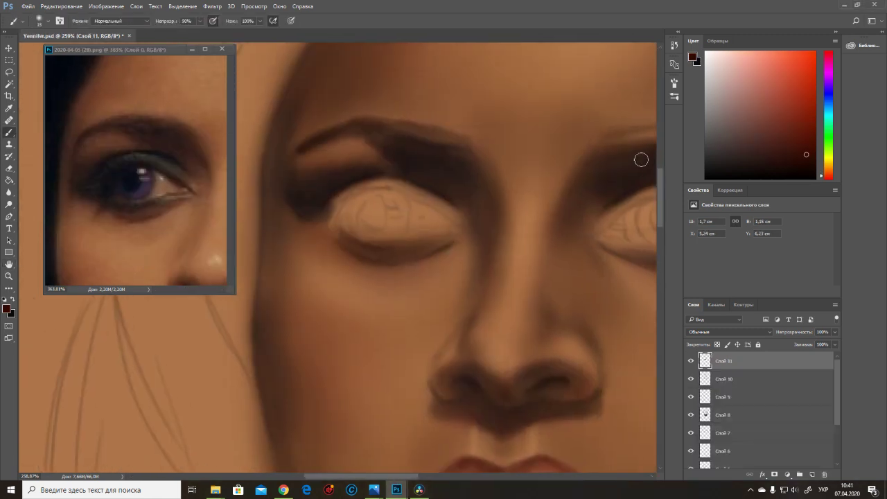
click(828, 109)
click(783, 176)
key(ctrl+shift+alt+n)
key(bracketleft)
key(bracketleft)
key(bracketleft)
key(bracketleft)
key(bracketleft)
key(bracketleft)
key(bracketleft)
key(bracketleft)
drag(327, 198, 379, 176)
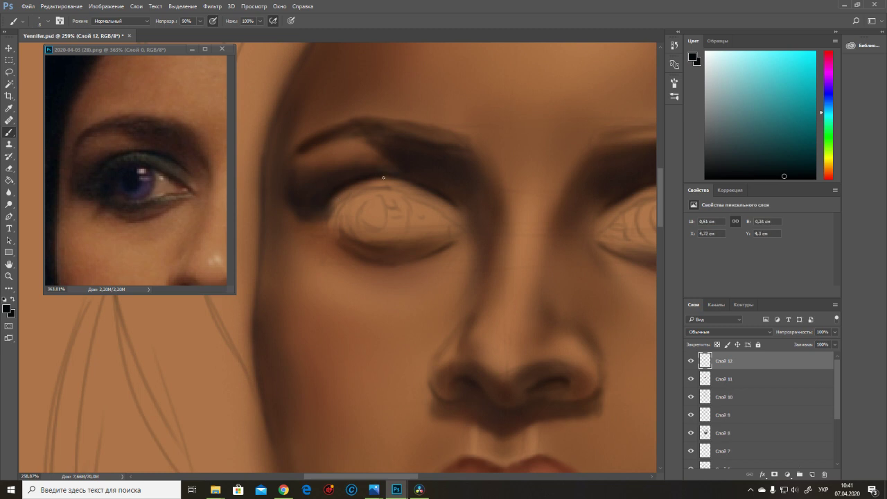
mouse_move(336, 212)
mouse_down()
mouse_move(383, 187)
mouse_move(438, 210)
mouse_up()
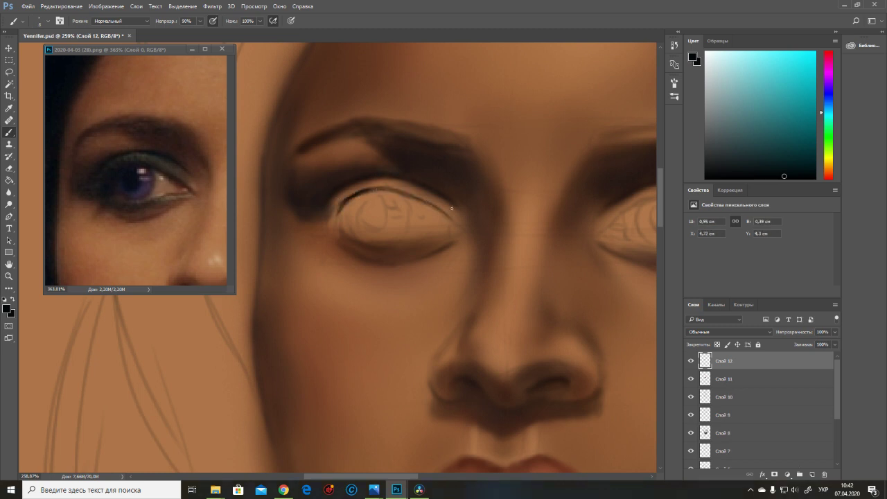
drag(371, 241, 347, 231)
Step: Paint dark teal eyeshadow across the left eye's upper lid and blend its edges with sampled tones
mouse_move(338, 195)
mouse_down()
mouse_move(396, 184)
mouse_move(450, 206)
mouse_up()
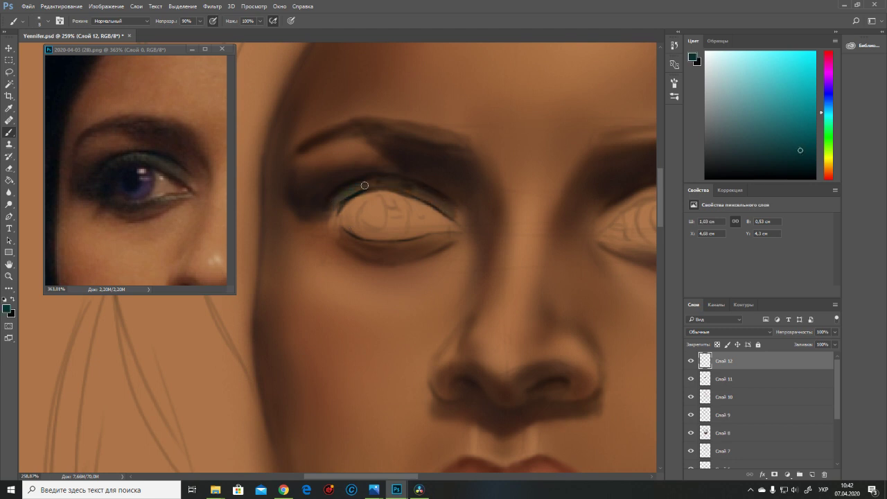
alt+click(405, 184)
alt+click(334, 197)
alt+click(436, 199)
alt+click(393, 180)
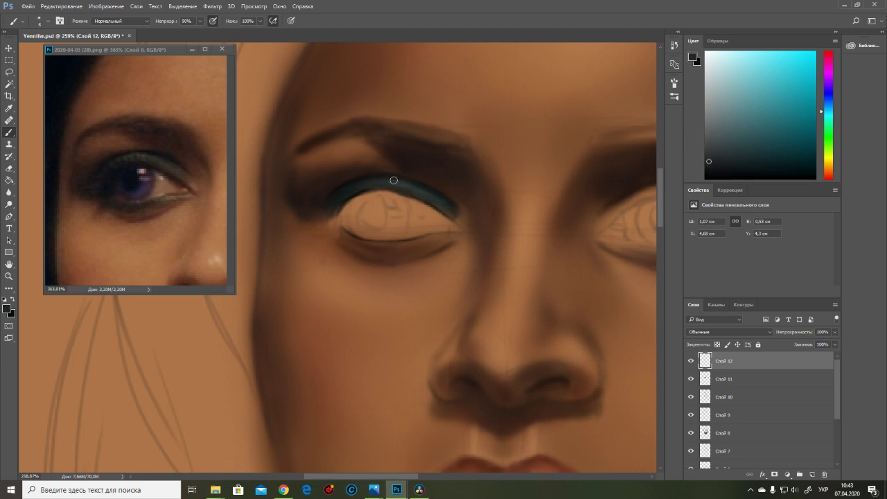
alt+click(444, 211)
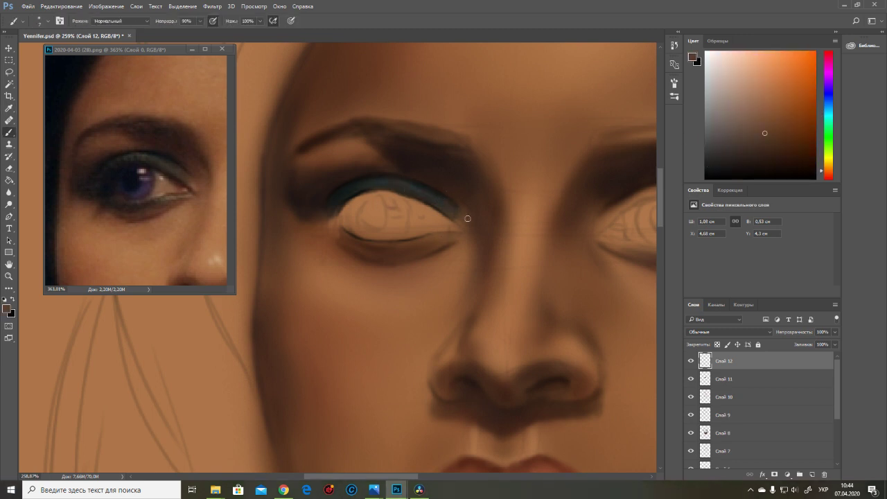
Step: Line the left eye's lower lid in dark green and blend the eyeshadow into the surrounding skin
drag(826, 170, 826, 116)
click(782, 157)
click(795, 168)
drag(351, 237, 392, 244)
alt+click(440, 188)
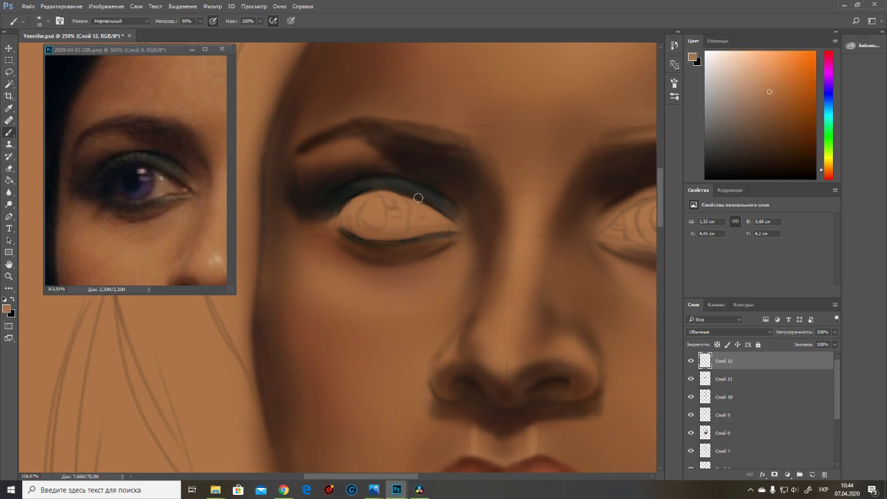
Step: Darken the left eye's outer corner with sampled blackish teal and a smaller brush
alt+click(337, 198)
key(bracketleft)
key(bracketleft)
mouse_move(338, 227)
mouse_down()
mouse_move(329, 215)
mouse_move(339, 234)
mouse_up()
alt+click(372, 191)
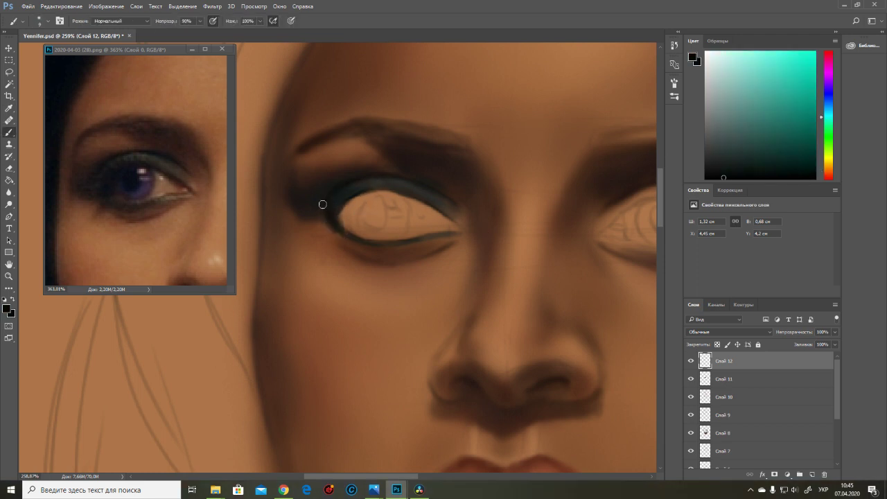
Step: Sharpen the left eye's upper lash line and lid crease with a fine brush and sampled dark tones
alt+click(418, 151)
key(bracketleft)
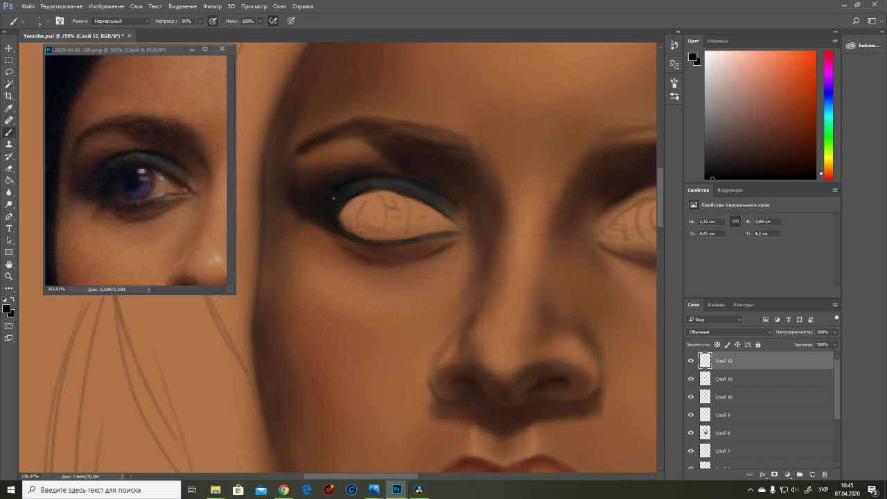
drag(370, 185, 430, 202)
alt+click(396, 192)
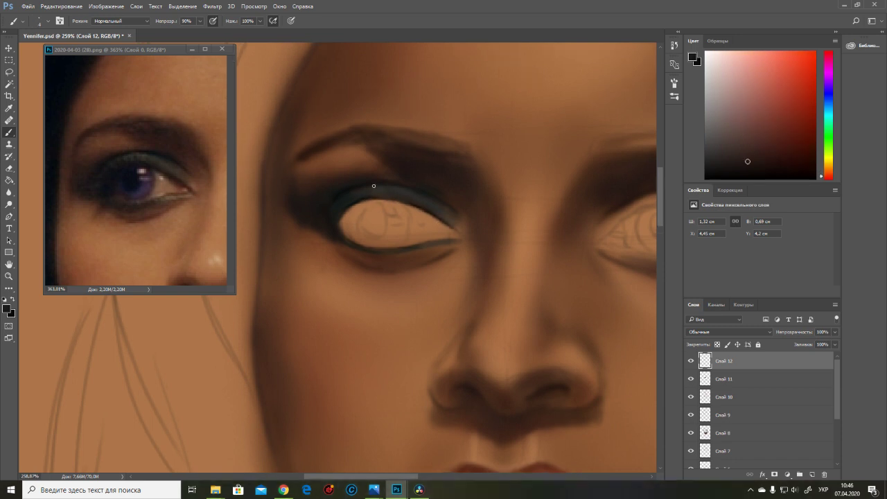
alt+click(456, 231)
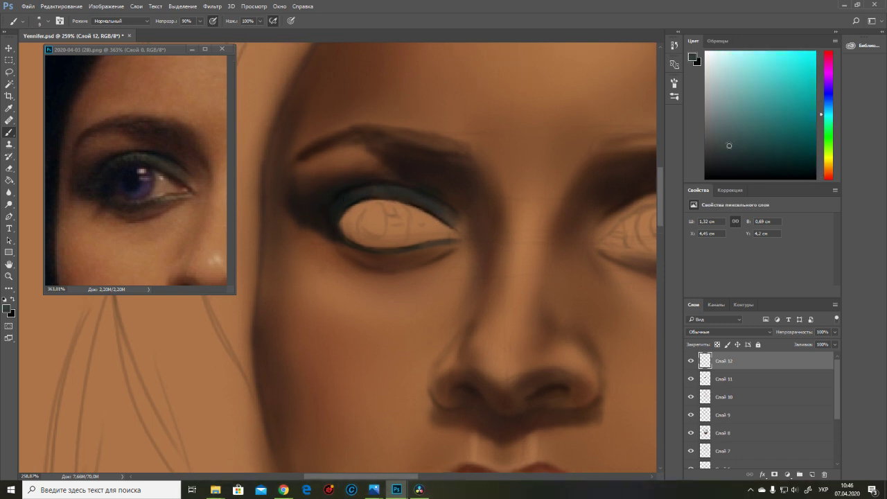
Step: Build up smoky shadow under the left eye's lower lid and around its outer corner with sampled dark tones
alt+click(357, 242)
drag(396, 251, 362, 254)
alt+click(382, 267)
alt+click(312, 194)
drag(302, 178, 293, 254)
Step: Paint the left eye's white on a new layer in muted greyish brown
key(ctrl+shift+alt+n)
drag(829, 110, 825, 169)
click(766, 116)
drag(416, 228, 433, 221)
key(bracketleft)
key(bracketleft)
key(bracketleft)
key(bracketleft)
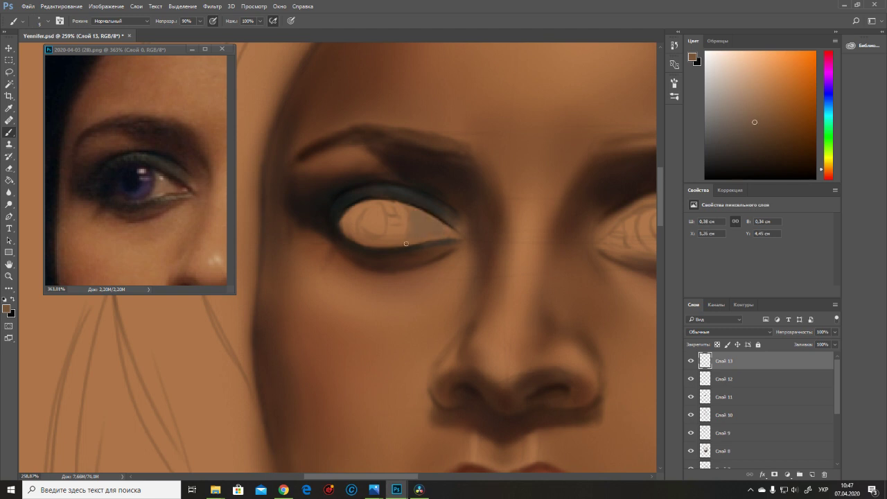
Step: Rim the left eye's inner corner and lid edges in dark red and blend them into the eye white
click(829, 175)
click(776, 159)
drag(407, 205, 449, 227)
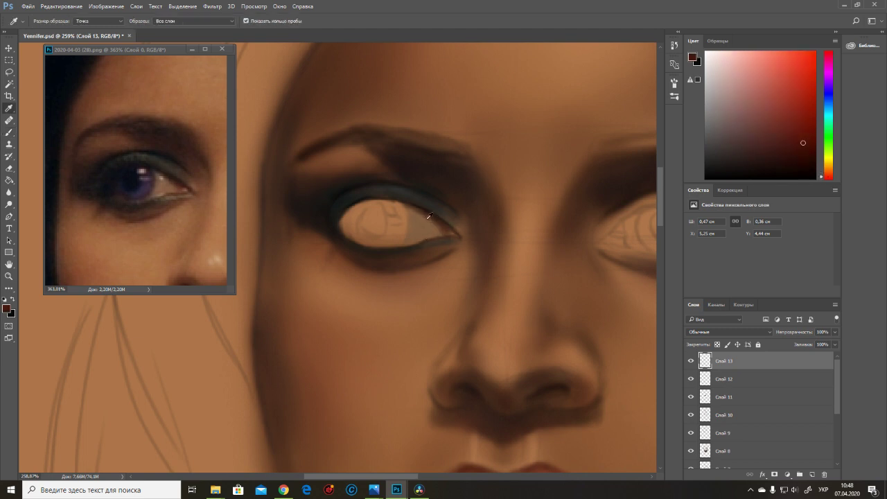
alt+click(458, 234)
alt+click(423, 251)
mouse_move(416, 242)
mouse_down()
mouse_move(408, 240)
mouse_move(453, 233)
mouse_up()
alt+click(423, 231)
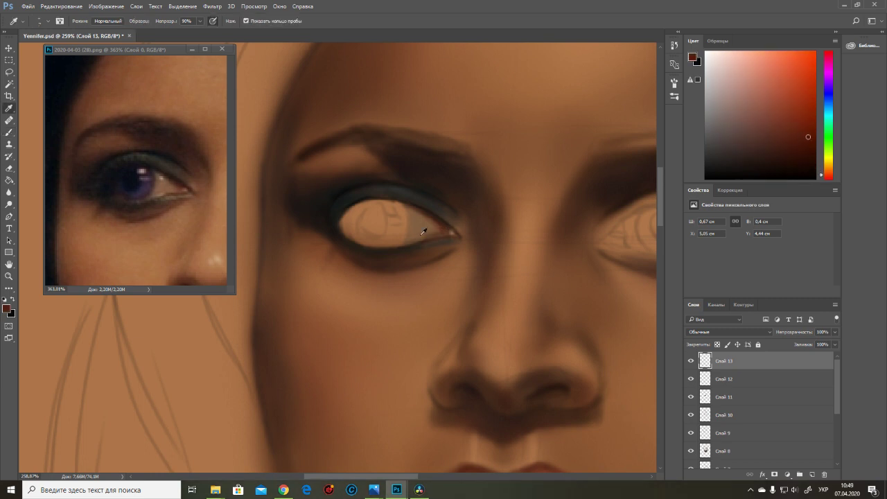
alt+click(435, 234)
Step: Outline the left eye's iris on a new layer and paint the pupil in near-black
click(761, 172)
key(ctrl+z)
key(ctrl+shift+alt+n)
drag(402, 202, 409, 228)
drag(361, 243, 361, 206)
alt+click(406, 234)
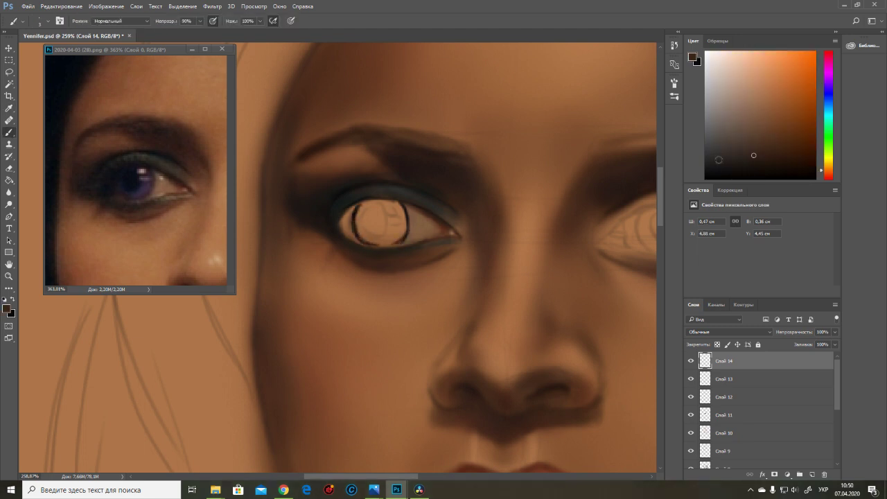
click(787, 174)
mouse_move(369, 209)
mouse_down()
mouse_move(374, 223)
mouse_move(381, 209)
mouse_move(368, 228)
mouse_move(383, 216)
mouse_move(395, 234)
mouse_move(398, 208)
mouse_move(368, 228)
mouse_move(370, 204)
mouse_up()
Step: Fill the left iris with dark violet shades on a new layer beneath the outline and pupil
key(ctrl+shift+alt+n)
alt+shift+right_click(619, 180)
alt+shift+right_click(373, 214)
mouse_move(361, 205)
mouse_down()
mouse_move(367, 232)
mouse_move(361, 227)
mouse_move(393, 223)
mouse_up()
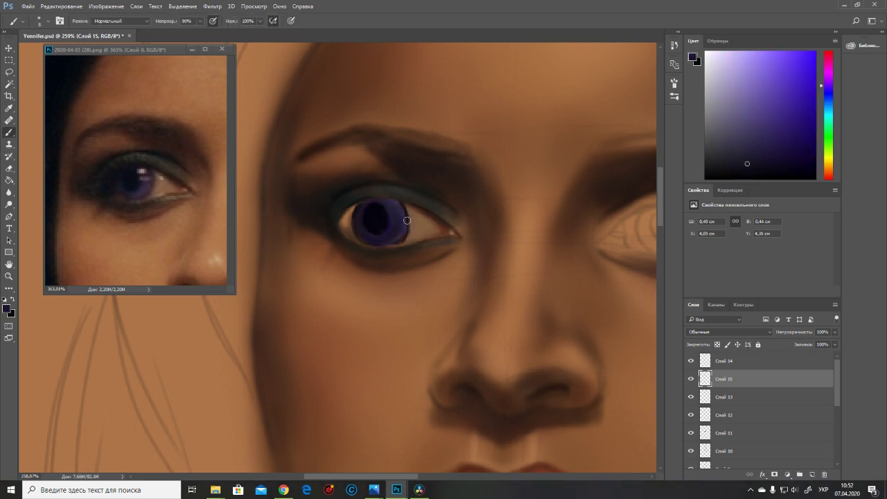
alt+shift+right_click(407, 234)
alt+shift+right_click(421, 302)
Step: Soften the iris outline on Слой 14 with the eraser and refine its edge with sampled tones
click(729, 361)
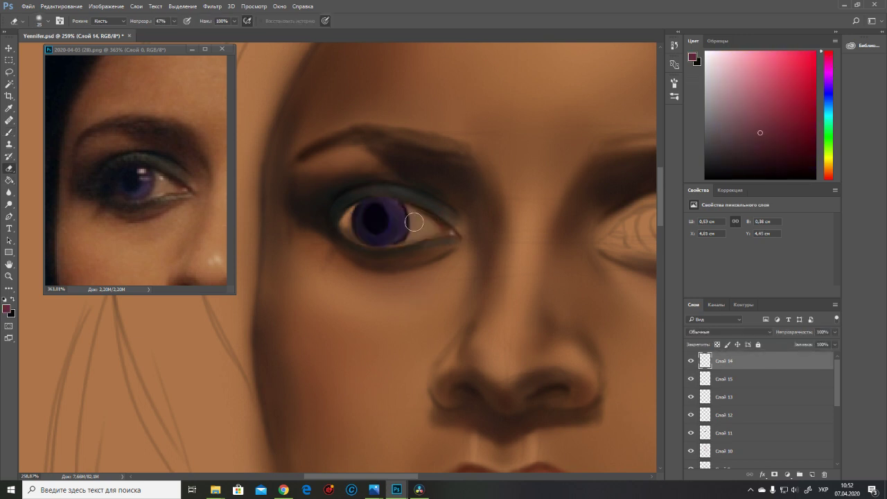
alt+click(403, 206)
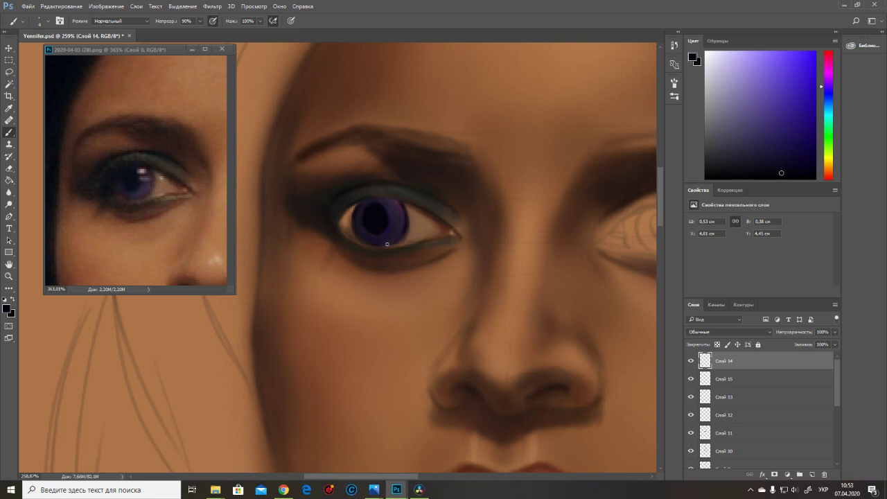
key(alt+bracketleft)
alt+click(404, 240)
key(alt+bracketleft)
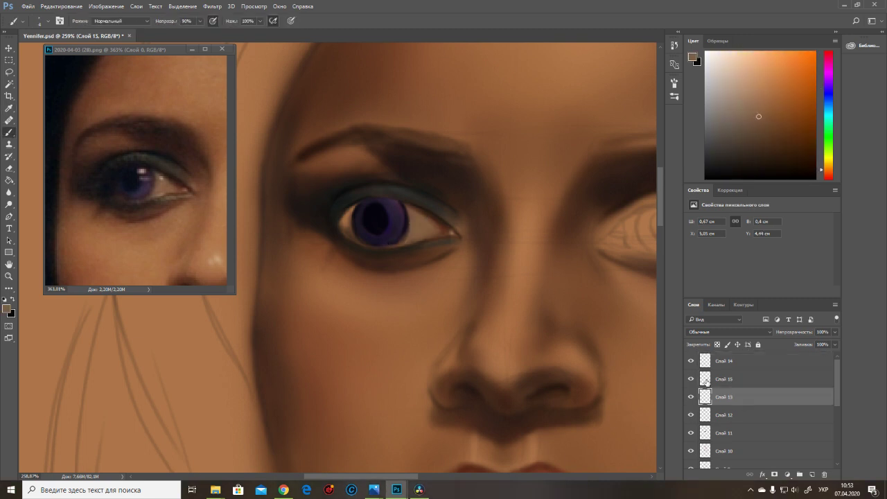
Step: Shade the outer part of the left eye's white and iris on Слой 14 with sampled near-black
key(alt+bracketright)
key(alt+bracketright)
alt+click(379, 214)
mouse_move(379, 213)
mouse_down()
mouse_move(358, 202)
mouse_move(404, 203)
mouse_move(351, 209)
mouse_move(350, 235)
mouse_up()
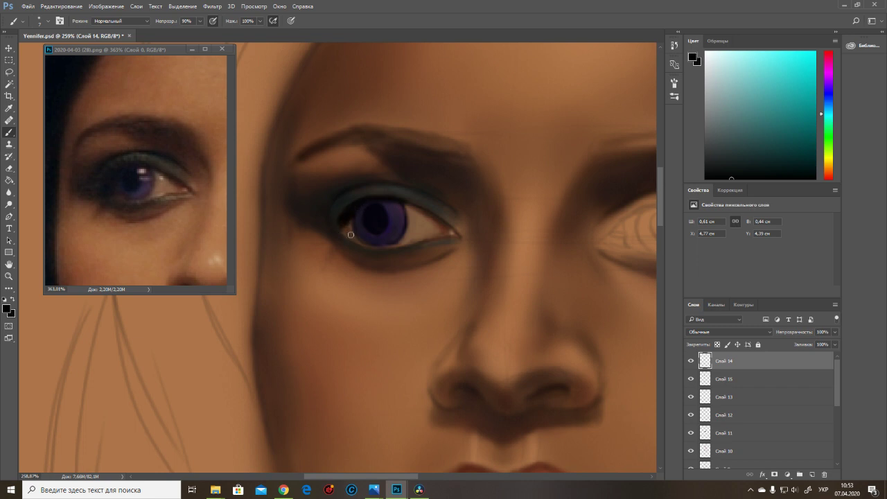
Step: Extend the left eye's upper lash line to the inner corner and deepen the shadow over the iris with sampled darks
click(451, 228)
key(bracketleft)
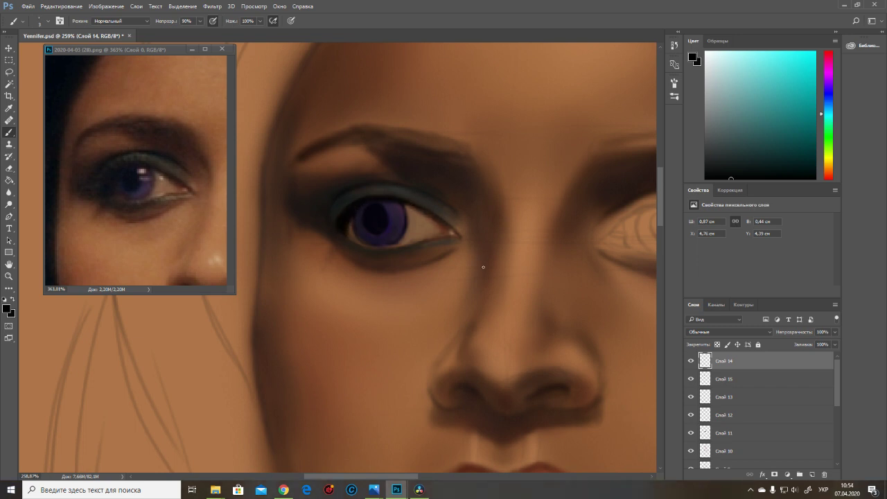
alt+click(442, 222)
alt+click(394, 205)
alt+click(375, 202)
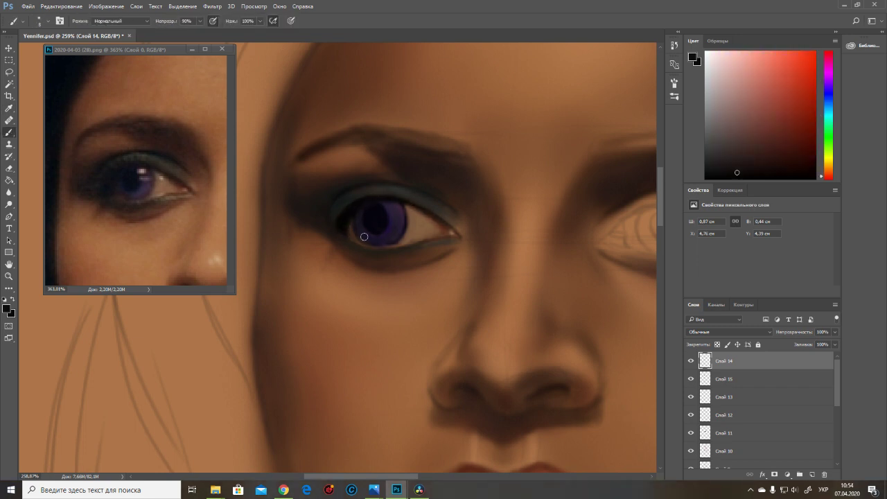
Step: Paint thin black upper and lower lashes around the left eye on a new layer
click(814, 473)
right_click(369, 197)
key(Escape)
drag(360, 208, 340, 214)
key(0)
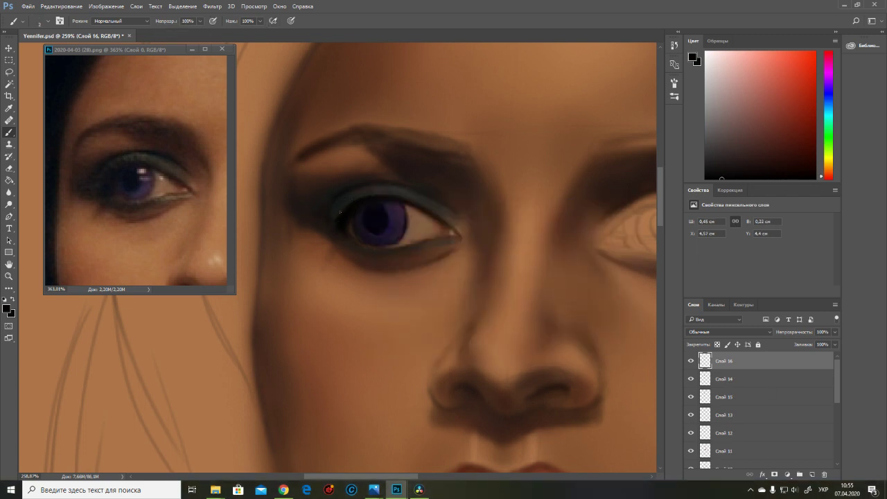
drag(357, 200, 402, 197)
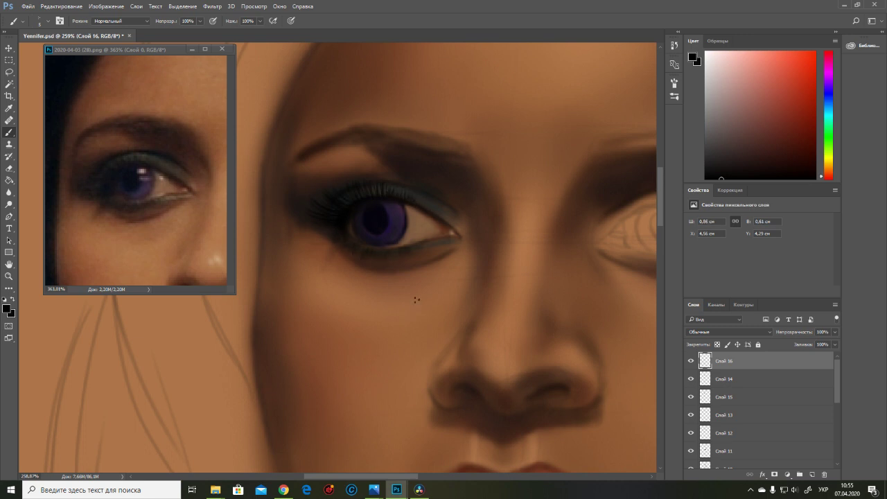
mouse_move(352, 242)
mouse_down()
mouse_move(382, 254)
mouse_move(400, 279)
mouse_move(397, 227)
mouse_move(415, 264)
mouse_up()
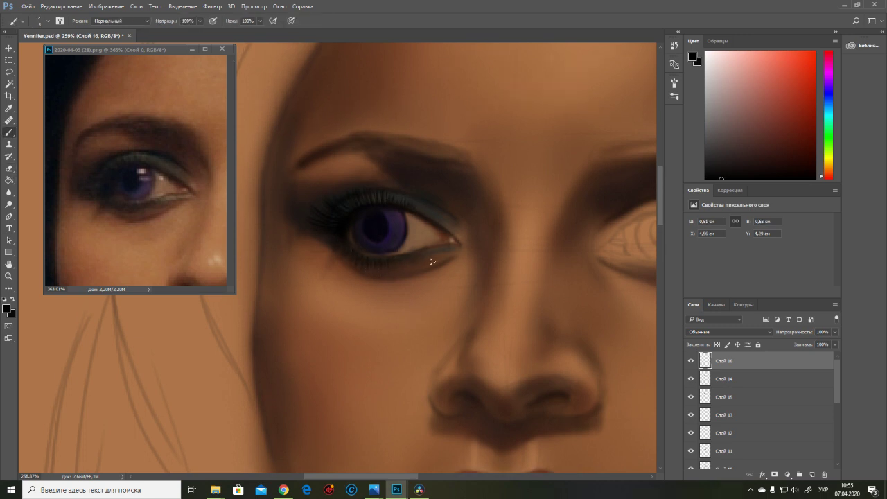
Step: Add a new layer and place it directly beneath the lash layer Слой 16
alt+click(333, 204)
right_click(368, 216)
click(534, 298)
key(ctrl+shift+alt+n)
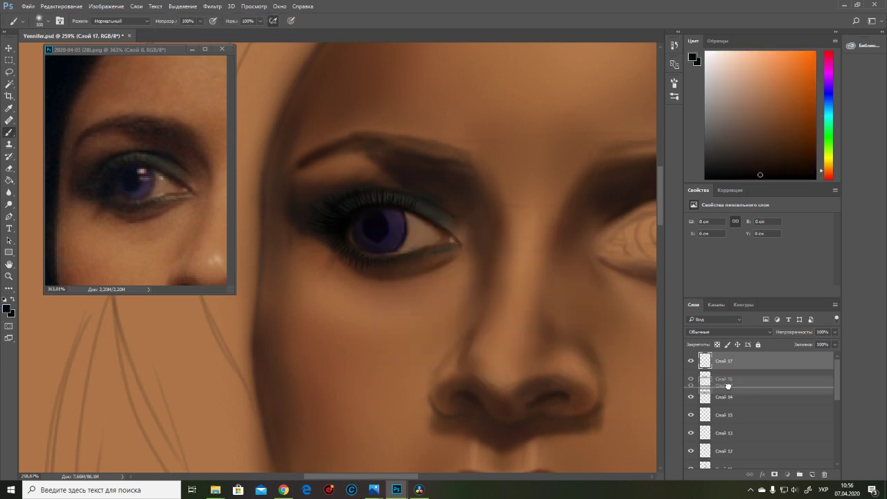
drag(726, 377, 726, 378)
Step: Paint off-white highlights on the left iris and the inner eye white on Слой 17, and sample light violet from the iris
key(x)
right_click(385, 223)
click(396, 286)
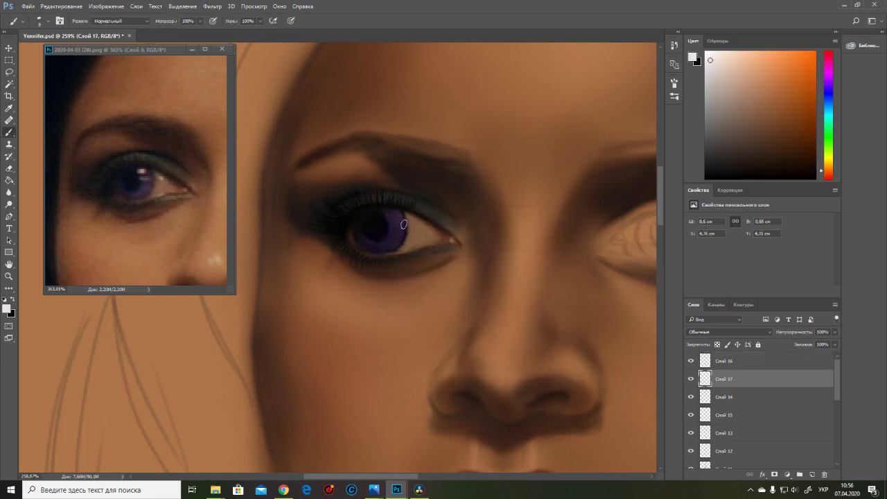
drag(388, 216, 383, 218)
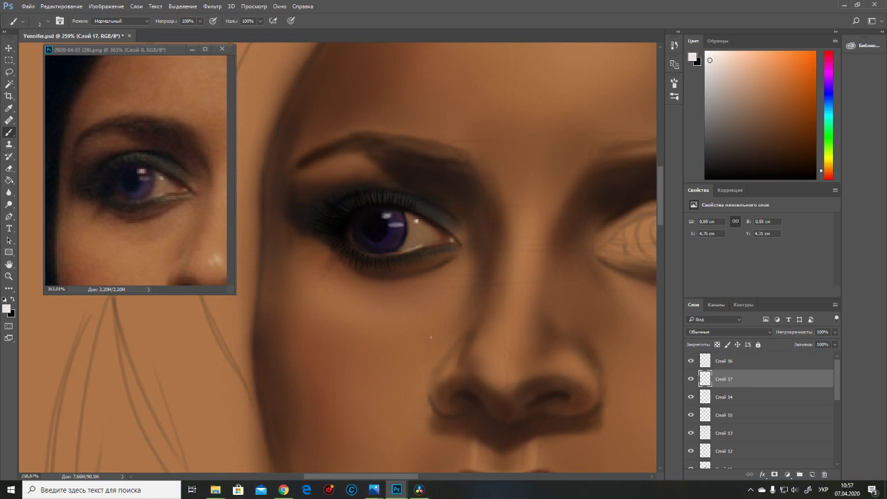
right_click(416, 237)
click(386, 248)
alt+click(386, 244)
Step: Draw the right eye's upper lash line in near-black along the sketch on Слой 17, redoing uneven strokes
key(h)
mouse_move(386, 244)
mouse_down()
mouse_move(132, 213)
mouse_move(173, 222)
mouse_up()
drag(294, 316, 333, 321)
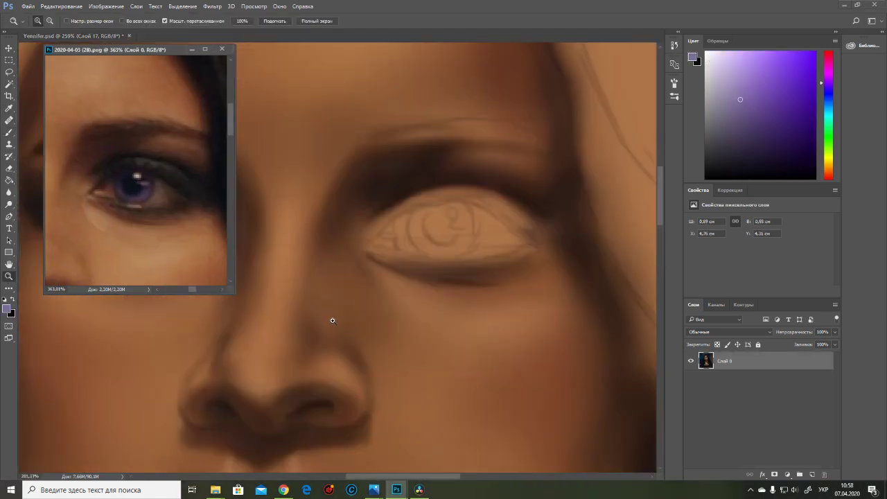
key(b)
click(828, 113)
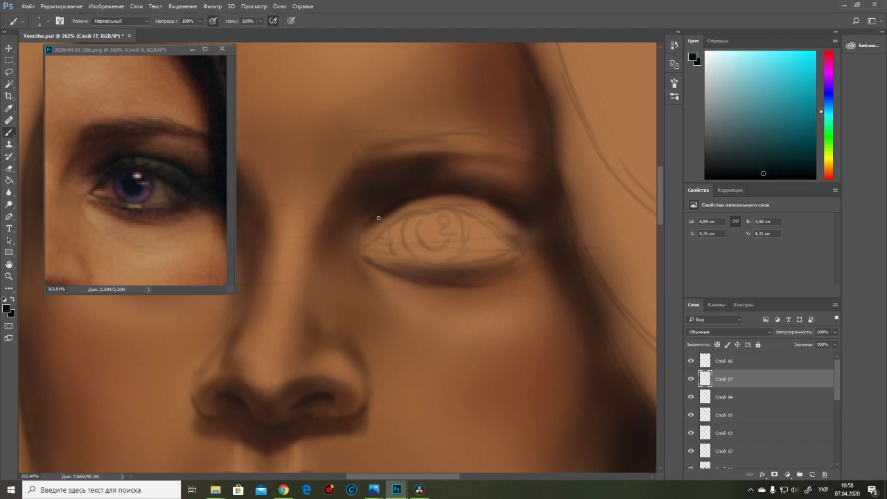
key(ctrl+z)
drag(421, 198, 513, 208)
mouse_move(371, 244)
mouse_down()
mouse_move(446, 196)
mouse_move(446, 209)
mouse_move(511, 241)
mouse_up()
key(ctrl+z)
key(ctrl+z)
mouse_move(367, 244)
mouse_down()
mouse_move(408, 215)
mouse_move(447, 208)
mouse_move(509, 240)
mouse_up()
Step: Block in dark teal shadow over the right eye's upper lid, following the reference photo
key(h)
scroll(377, 276, down, 3)
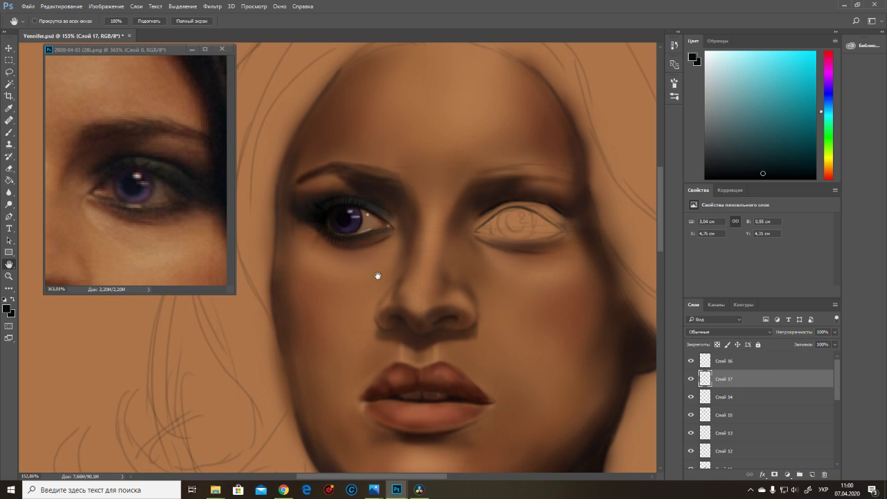
scroll(136, 170, down, 3)
key(i)
click(471, 224)
click(419, 195)
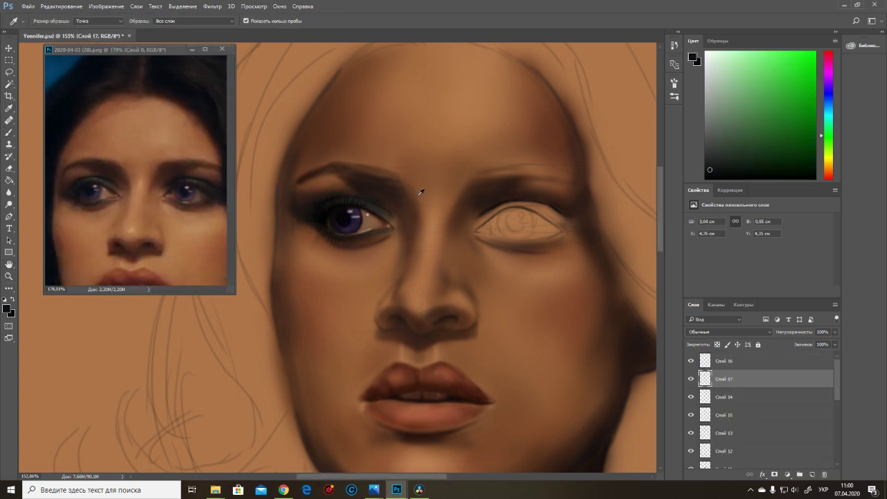
key(b)
mouse_move(478, 221)
mouse_down()
mouse_move(508, 205)
mouse_move(478, 221)
mouse_move(536, 207)
mouse_move(560, 217)
mouse_move(529, 203)
mouse_move(562, 224)
mouse_move(522, 206)
mouse_move(554, 220)
mouse_up()
click(831, 116)
click(753, 157)
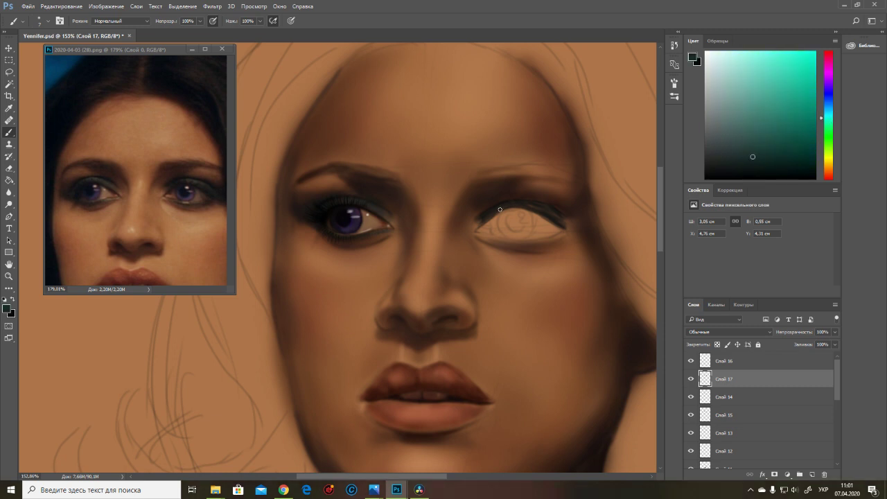
Step: Blend the right eyelid shadow into the surrounding skin with sampled browns and dark tones
alt+click(556, 218)
alt+click(467, 218)
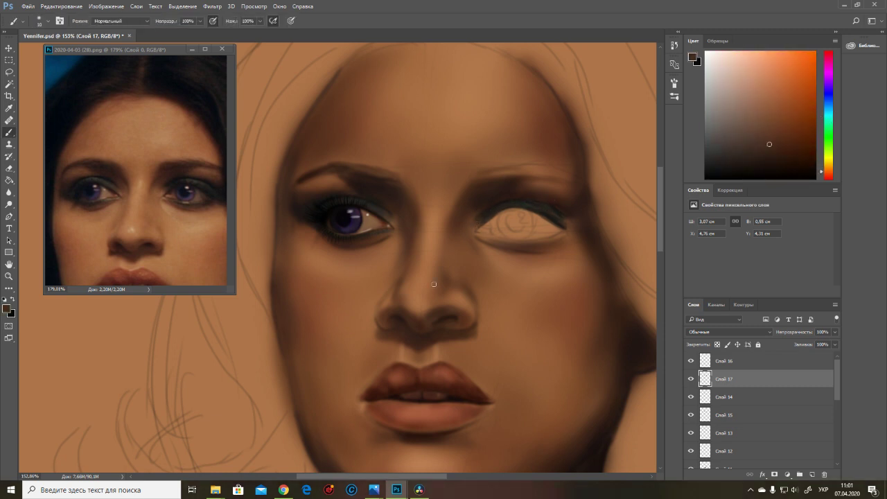
alt+click(547, 208)
alt+click(529, 251)
alt+click(535, 206)
alt+click(537, 210)
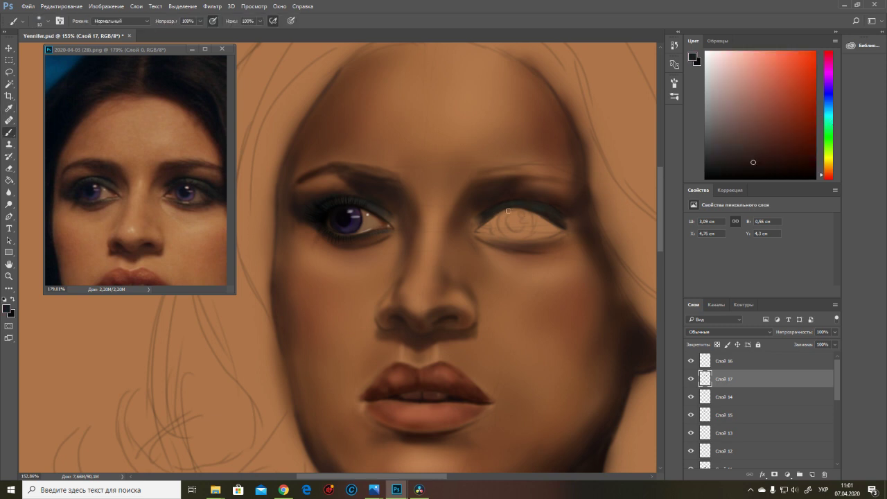
Step: Smooth and deepen the teal shadow along the right eyelid crease with sampled dark tones
alt+click(514, 203)
alt+click(548, 208)
alt+click(534, 203)
drag(552, 208, 538, 200)
key(bracketleft)
key(bracketleft)
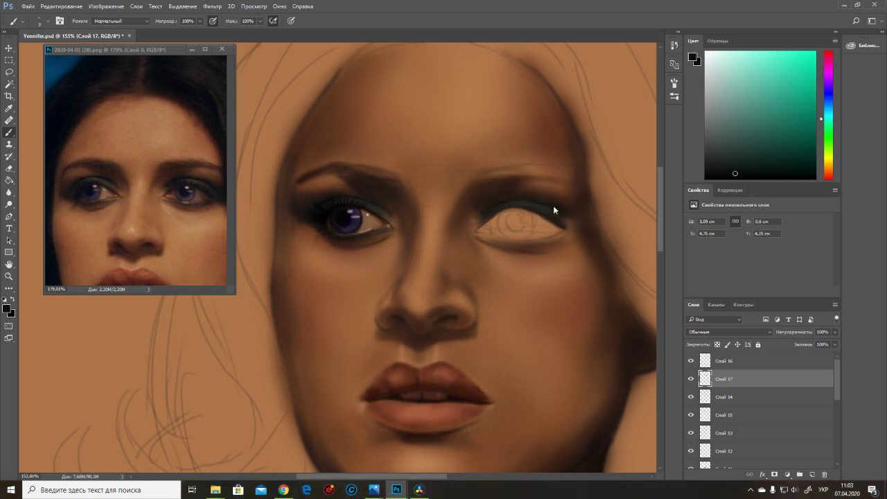
Step: Extend the dark teal shadow past the right eye's outer corner with a larger brush
scroll(507, 204, up, 5)
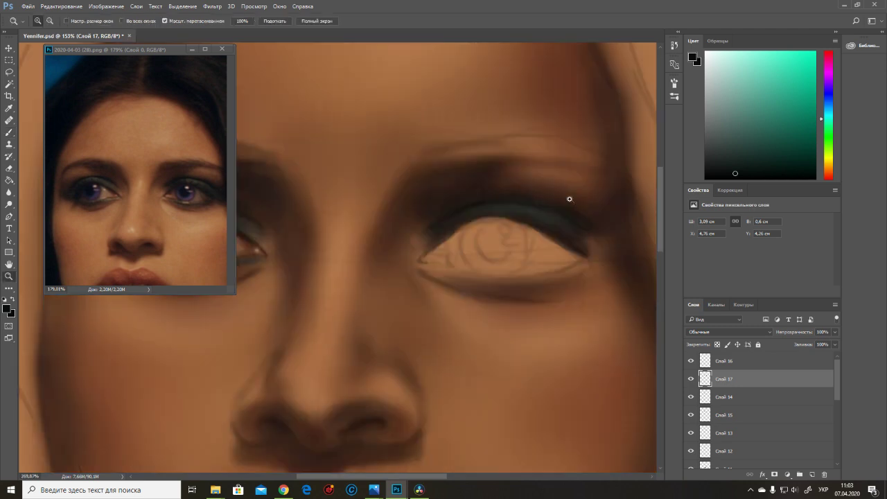
alt+click(582, 244)
key(bracketright)
key(bracketright)
key(bracketright)
drag(593, 259, 597, 265)
drag(183, 199, 149, 198)
scroll(584, 257, down, 2)
Step: Darken the right eye's upper lash line from the outer corner to the middle with a smaller brush
alt+click(584, 256)
key(bracketleft)
key(bracketleft)
key(bracketleft)
mouse_move(589, 273)
mouse_down()
mouse_move(566, 235)
mouse_move(585, 258)
mouse_move(575, 244)
mouse_move(545, 243)
mouse_move(465, 263)
mouse_move(509, 248)
mouse_up()
alt+click(505, 232)
scroll(471, 256, up, 1)
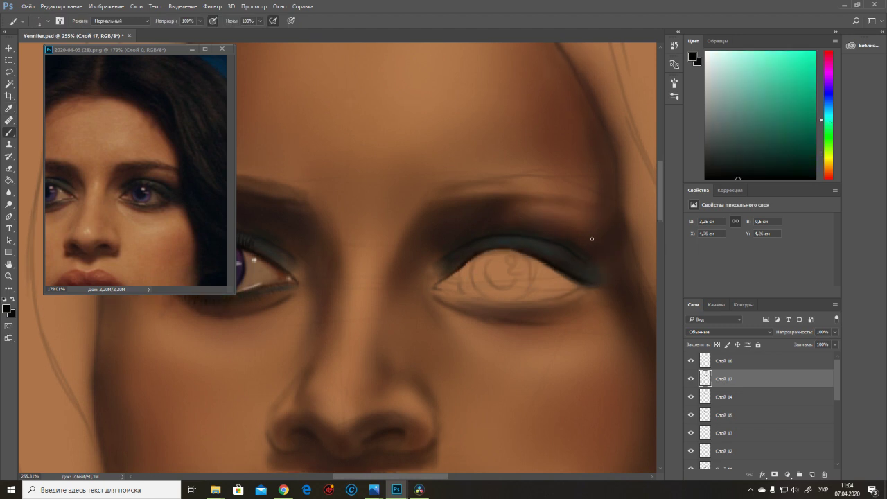
Step: Paint the right eye's lower lash line from the outer to the inner corner with sampled dark tones
alt+click(525, 284)
drag(589, 290, 543, 305)
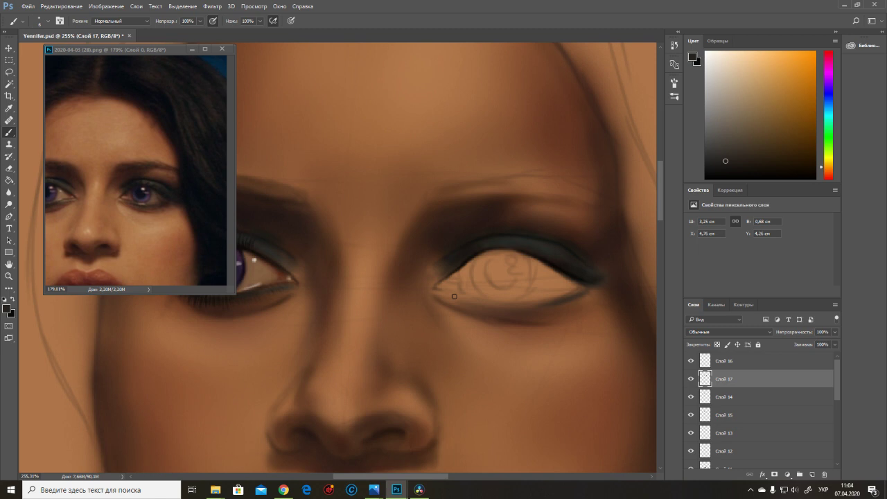
drag(454, 296, 526, 305)
alt+click(564, 300)
alt+click(512, 308)
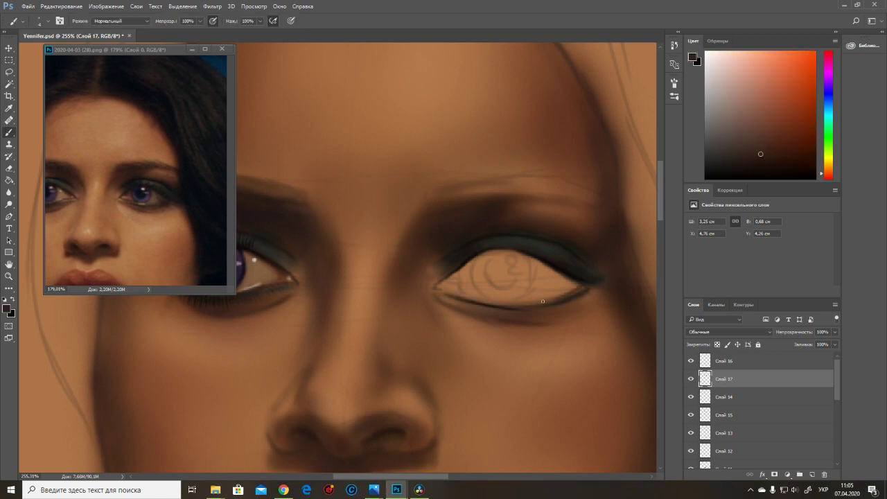
Step: Block in the right eye's white on both sides of the iris with sampled muted browns
scroll(501, 286, down, 3)
scroll(495, 287, up, 1)
alt+click(485, 290)
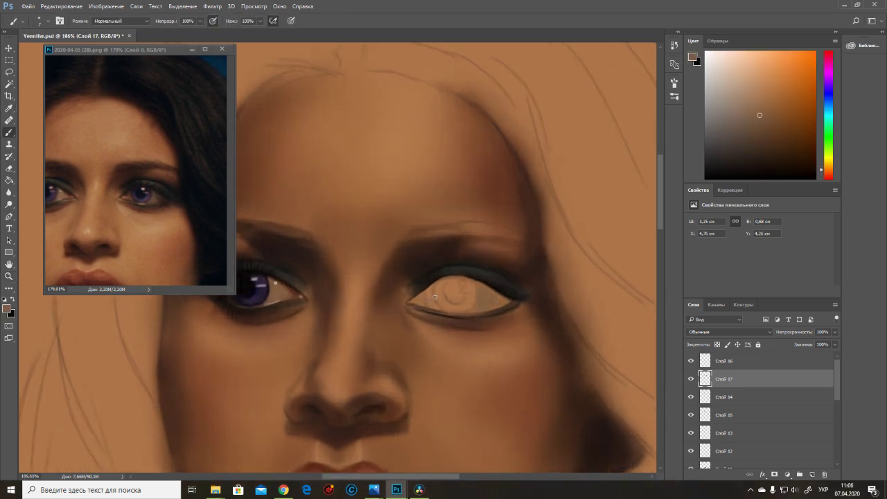
alt+click(436, 307)
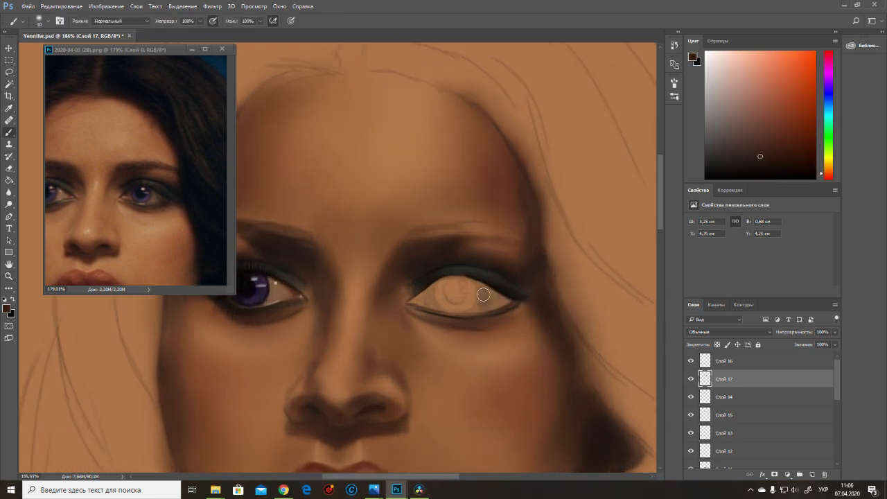
alt+click(473, 313)
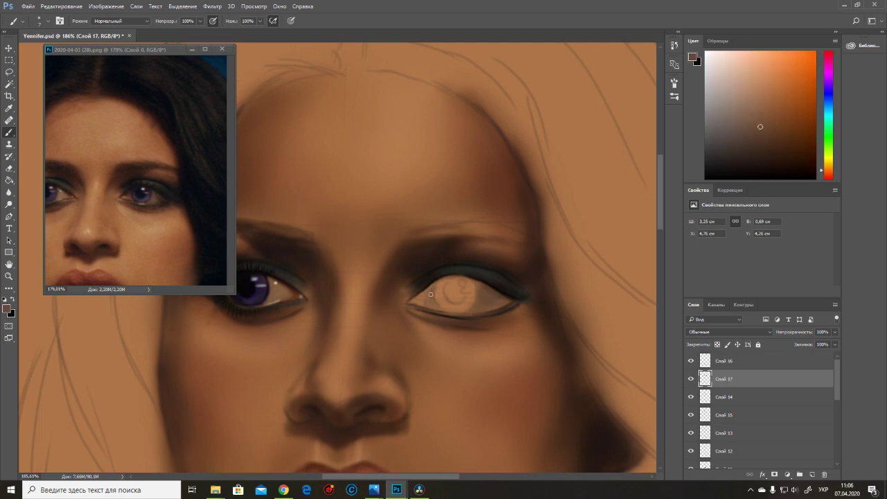
alt+click(445, 299)
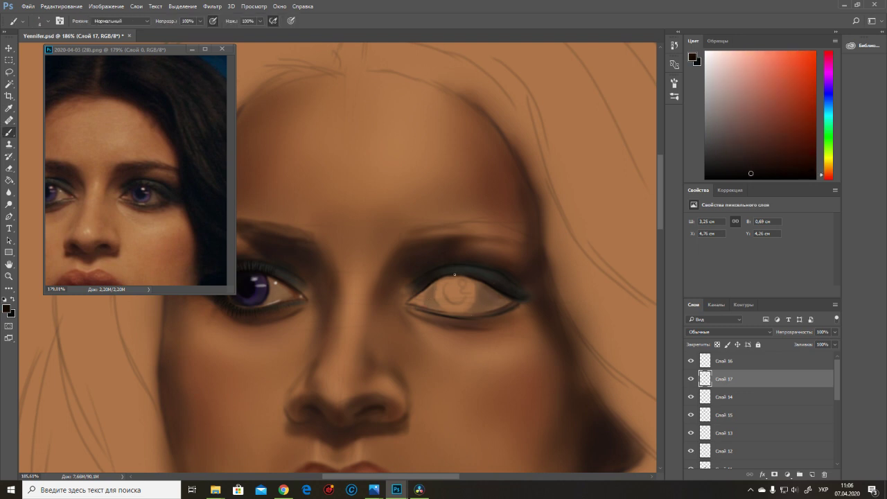
Step: Shade the outer part of the right eye's white with sampled near-black and dark brown
alt+click(493, 295)
alt+click(493, 296)
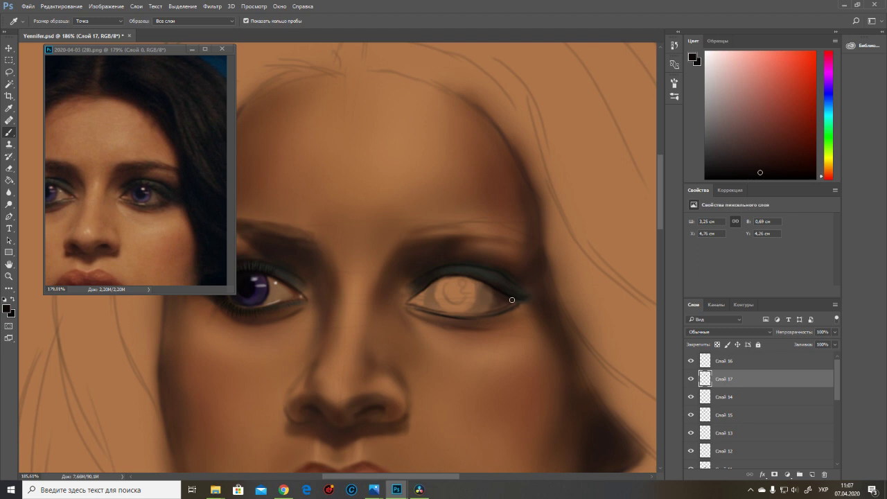
alt+click(485, 294)
alt+click(492, 295)
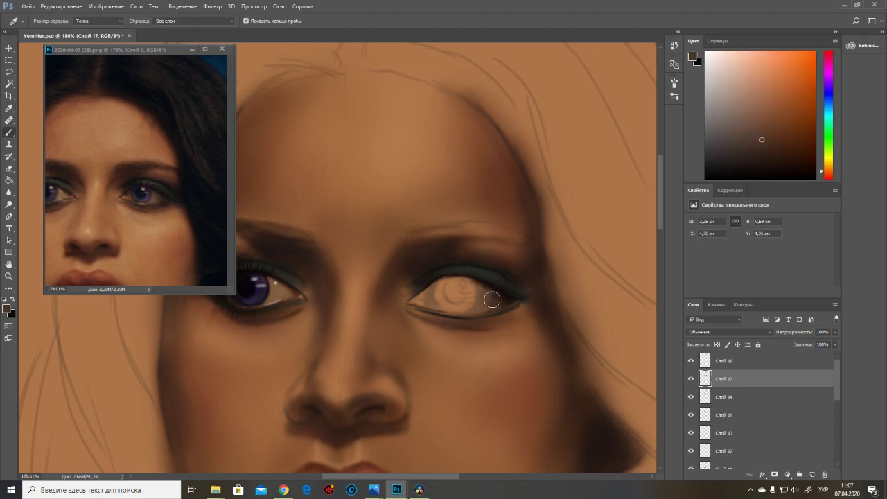
alt+click(504, 277)
Step: Darken the right eye's inner white and upper lid edge with a much smaller brush and sampled near-black
key(bracketleft)
key(bracketleft)
key(bracketleft)
key(bracketleft)
key(bracketleft)
key(bracketleft)
key(bracketleft)
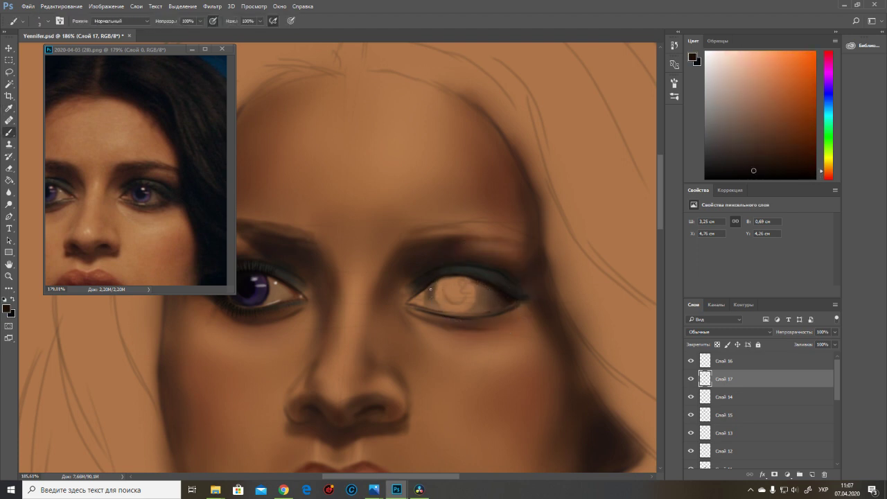
alt+click(436, 285)
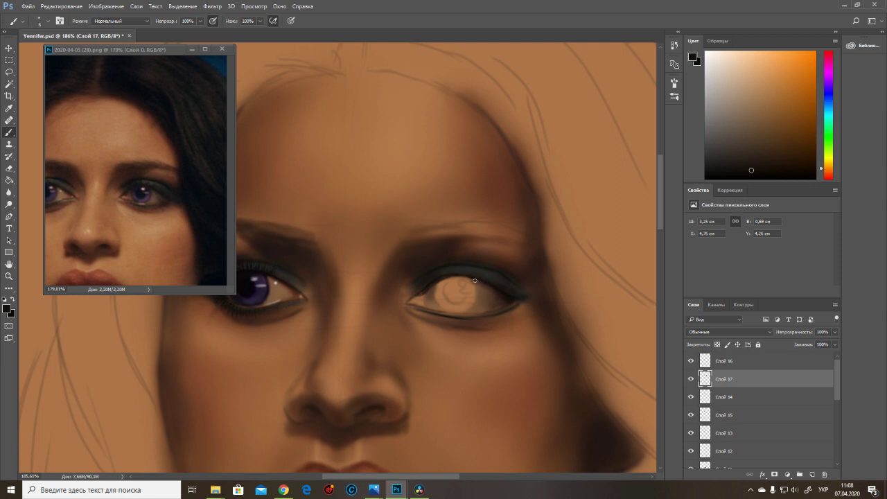
alt+click(479, 283)
Step: Paint the right eye's inner corner with a sampled muted red and refine the adjoining shading
alt+click(422, 296)
alt+click(419, 303)
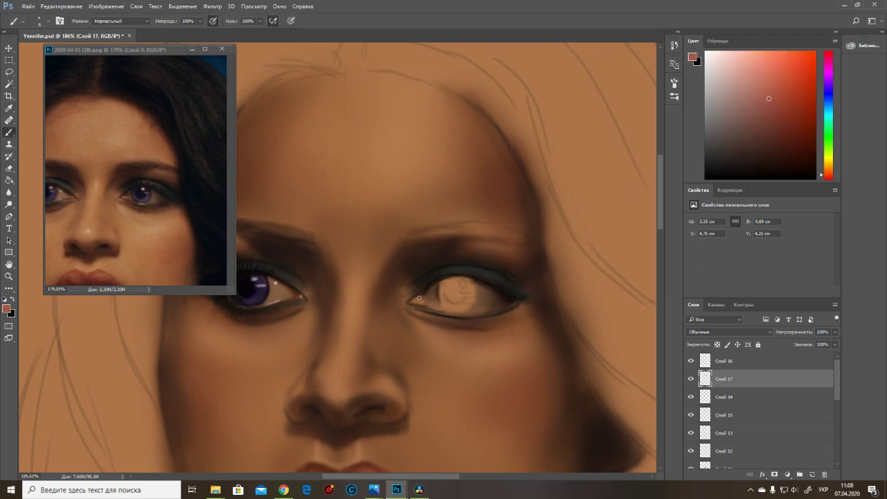
alt+click(415, 302)
drag(420, 303, 428, 305)
alt+click(483, 291)
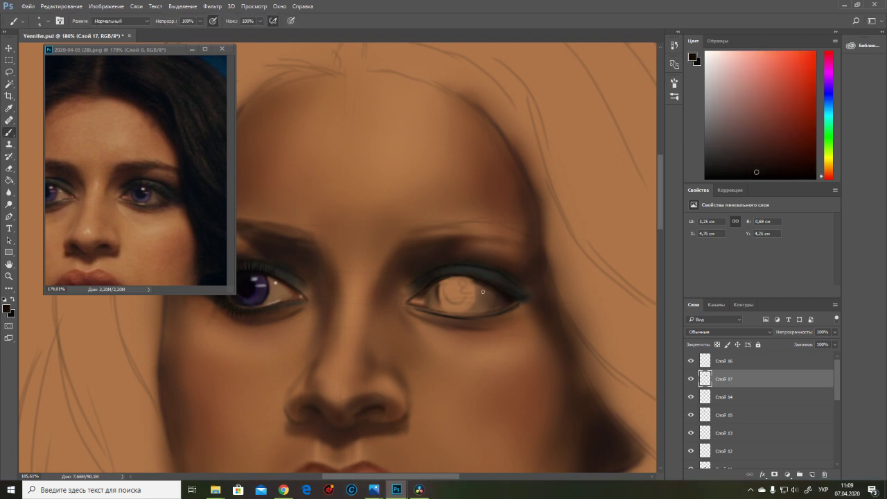
Step: Outline the right iris and paint its pupil in black on a new layer above Слой 17
key(ctrl+shift+alt+n)
click(439, 295)
click(446, 289)
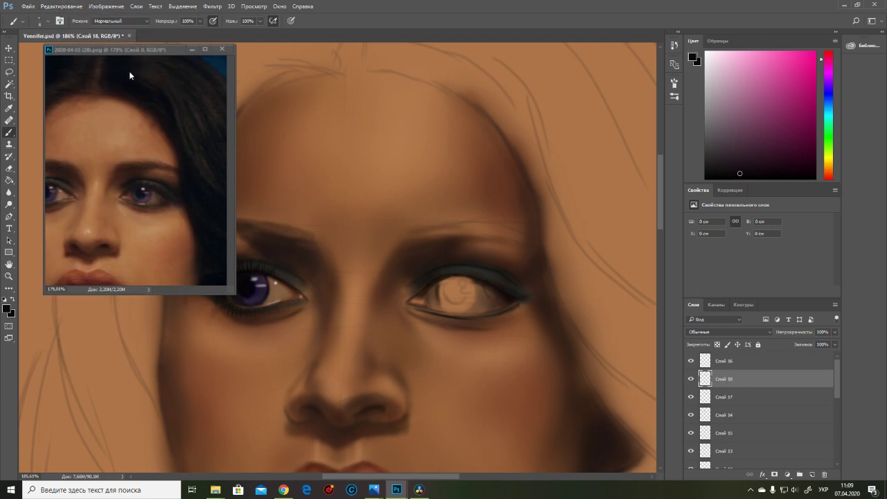
drag(438, 286, 442, 309)
drag(474, 282, 473, 299)
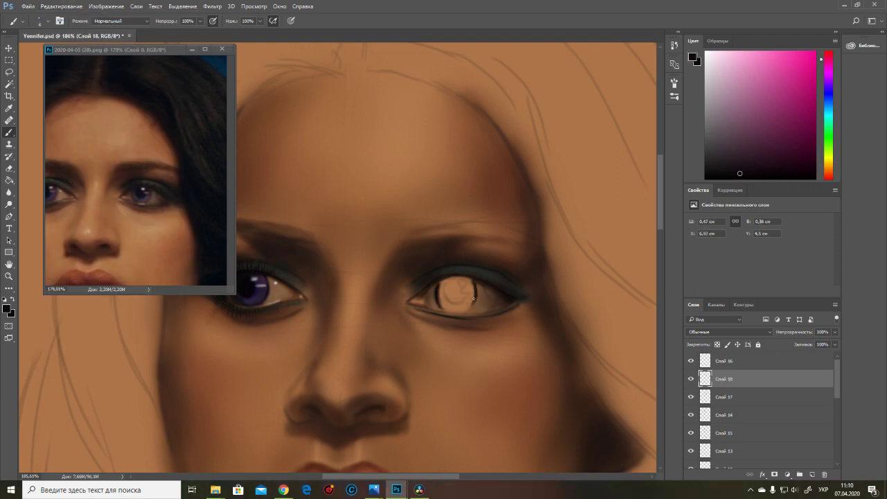
alt+click(448, 277)
mouse_move(444, 283)
mouse_down()
mouse_move(450, 303)
mouse_move(463, 305)
mouse_move(452, 307)
mouse_move(468, 295)
mouse_up()
Step: Fill the right iris with sampled violet on a new layer beneath its outline, and soften the outline on Слой 18 with the eraser
key(ctrl+shift+alt+n)
alt+click(258, 290)
click(720, 379)
alt+click(473, 288)
key(e)
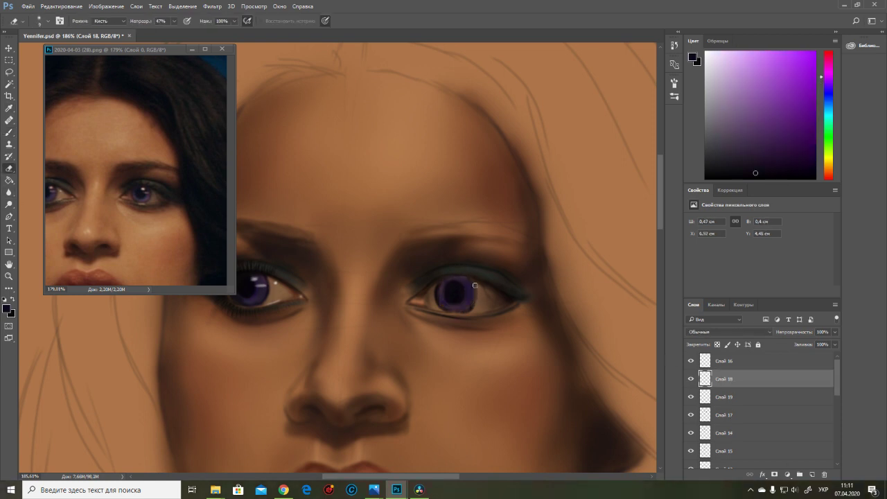
key(b)
alt+click(470, 281)
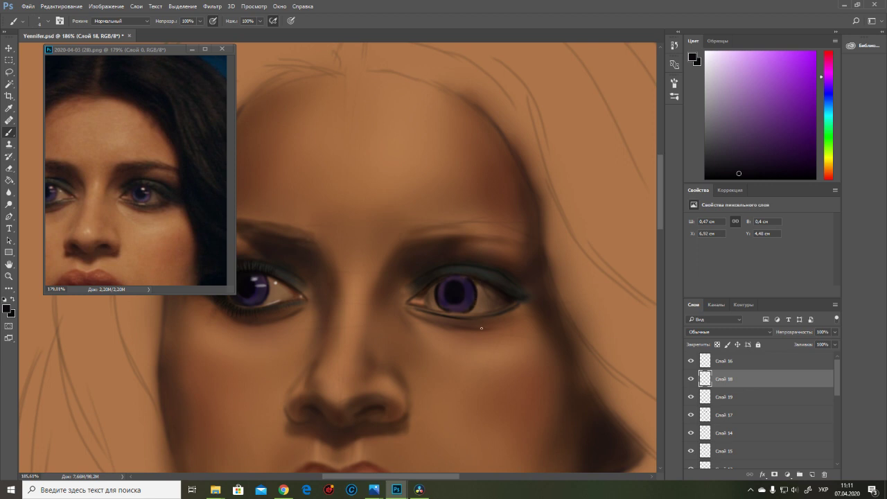
Step: Darken the upper part and rim of the right iris on Слой 19 with tones sampled from the eye
click(723, 398)
alt+click(471, 281)
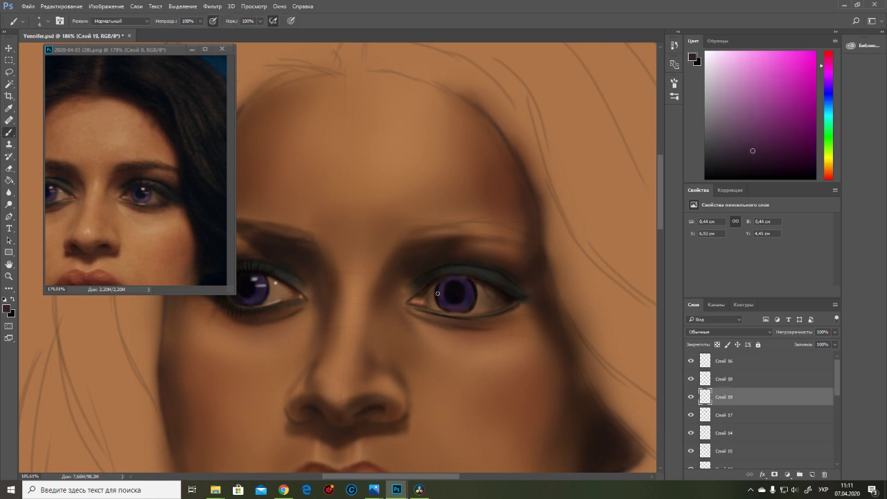
alt+click(452, 272)
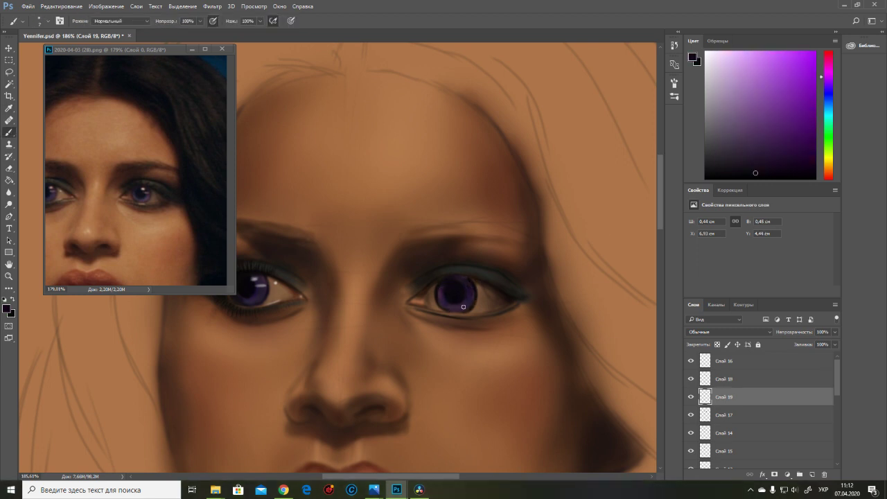
Step: Add blue-violet and purple variation to the right iris, working on Слой 18, and retouch it with sampled near-black
alt+click(467, 294)
click(748, 115)
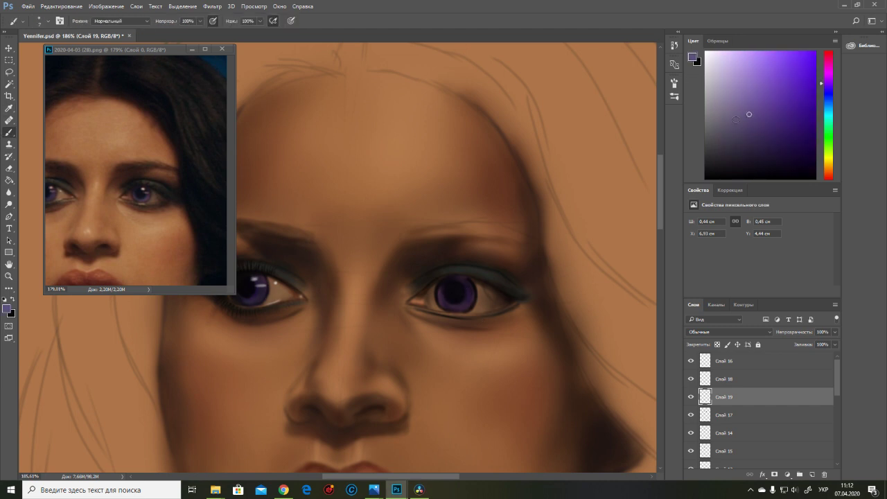
click(735, 381)
click(766, 126)
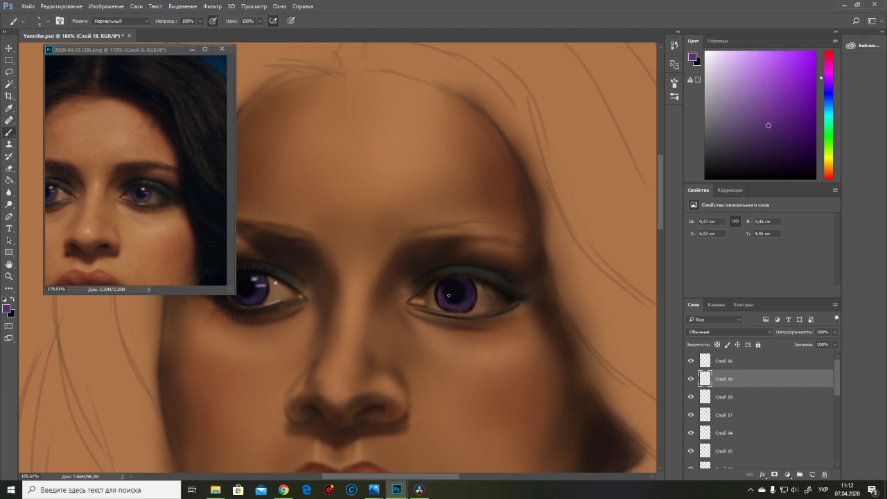
alt+click(445, 316)
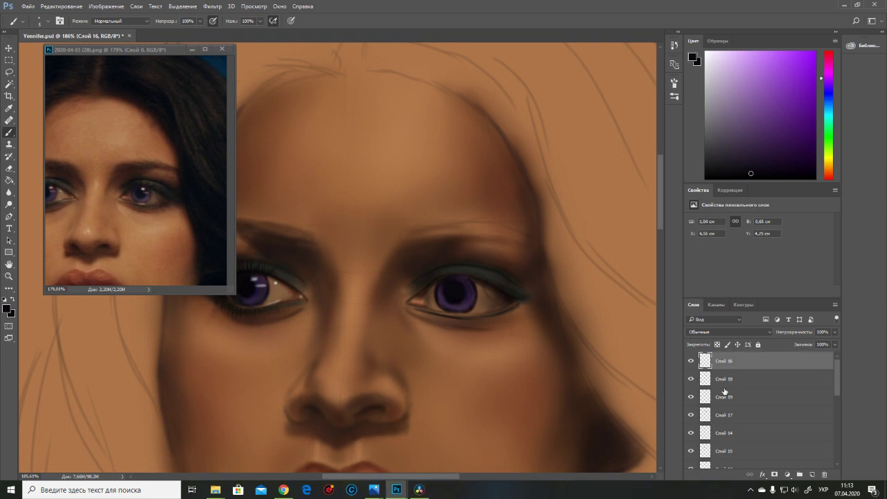
Step: Paint the right eye's upper and lower lashes in sampled near-black on Слой 16 with an eyelash brush
click(724, 360)
alt+click(507, 289)
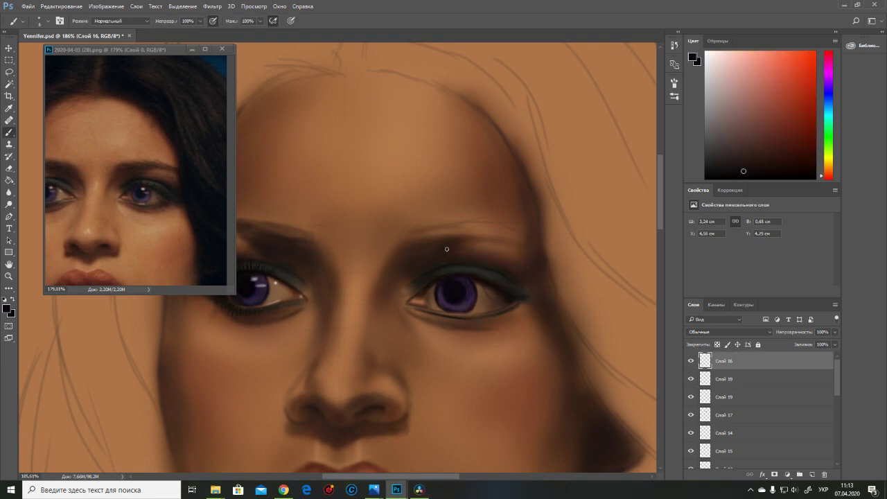
right_click(523, 290)
double_click(551, 319)
click(517, 285)
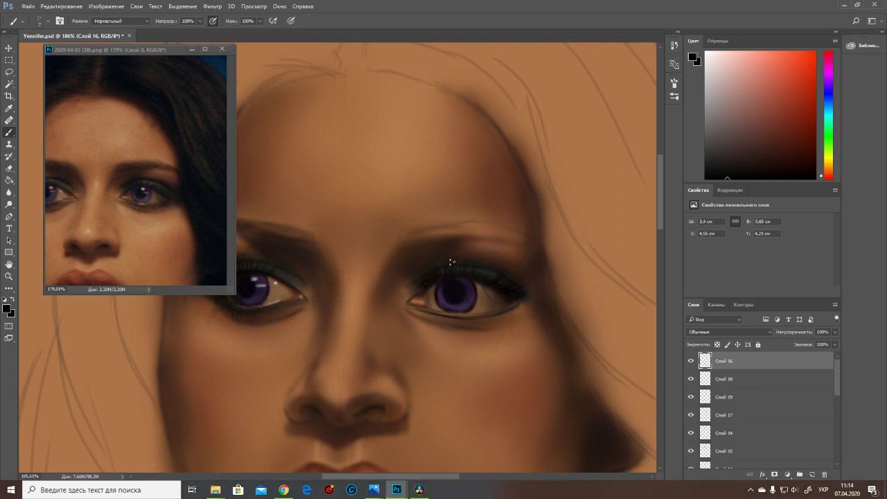
scroll(428, 334, up, 1)
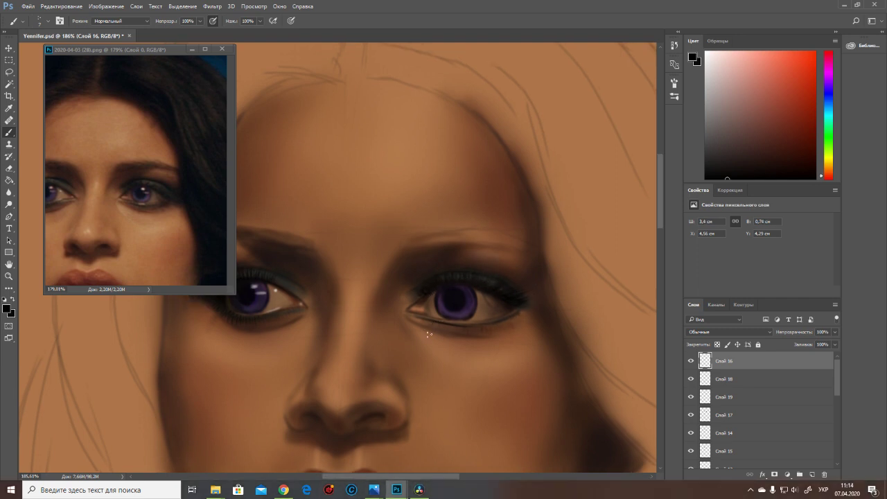
Step: Deepen the right eye's inner corner and lid edges with sampled dark tones on a new layer above Слой 16
alt+click(445, 315)
right_click(438, 299)
key(Escape)
key(ctrl+shift+alt+n)
click(420, 304)
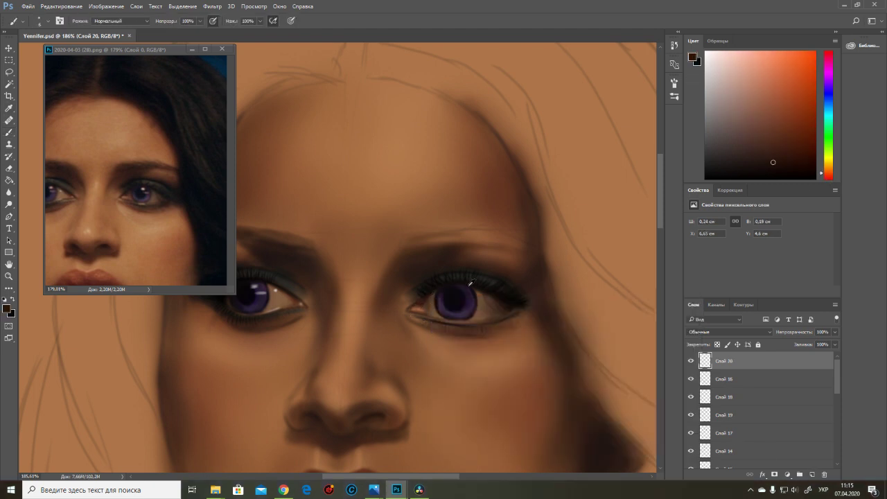
alt+click(424, 303)
click(430, 302)
alt+click(427, 305)
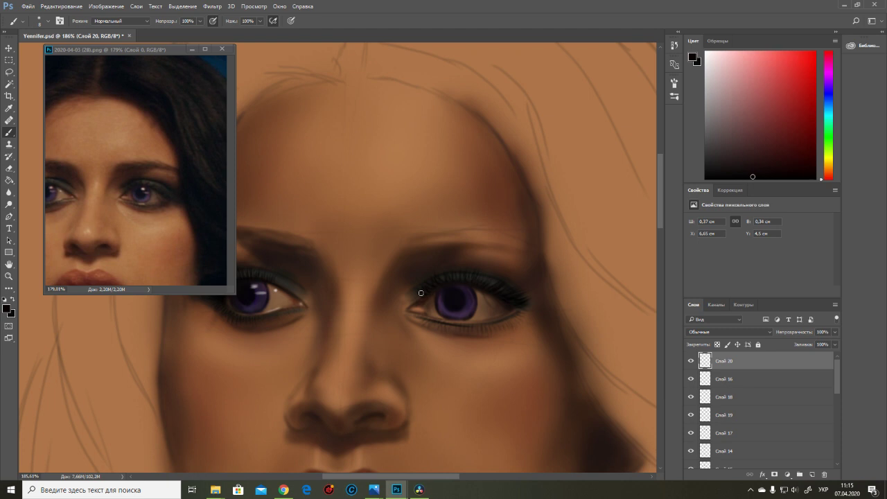
Step: Touch up the right iris on Слой 18 with the eraser and sampled purple
key(alt+bracketleft)
key(alt+bracketleft)
key(e)
key(b)
alt+click(453, 298)
alt+click(441, 302)
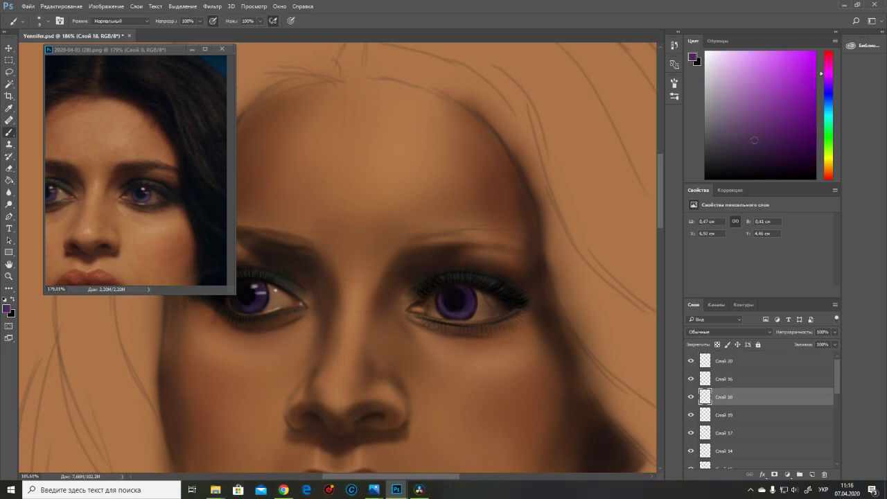
Step: Paint pale lavender catchlights in the right eye on a new layer above Слой 16 and touch up the iris with sampled near-black
alt+click(468, 288)
click(710, 66)
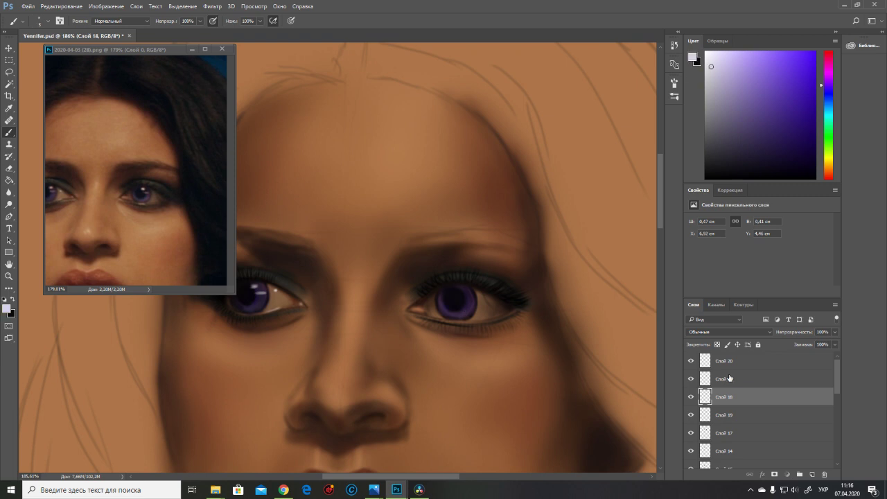
key(ctrl+shift+alt+n)
right_click(511, 307)
double_click(567, 389)
click(461, 291)
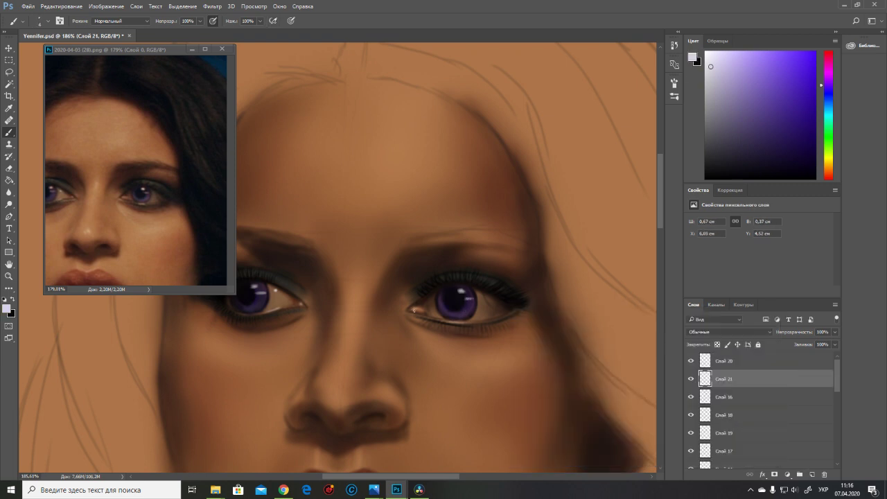
key(ctrl+z)
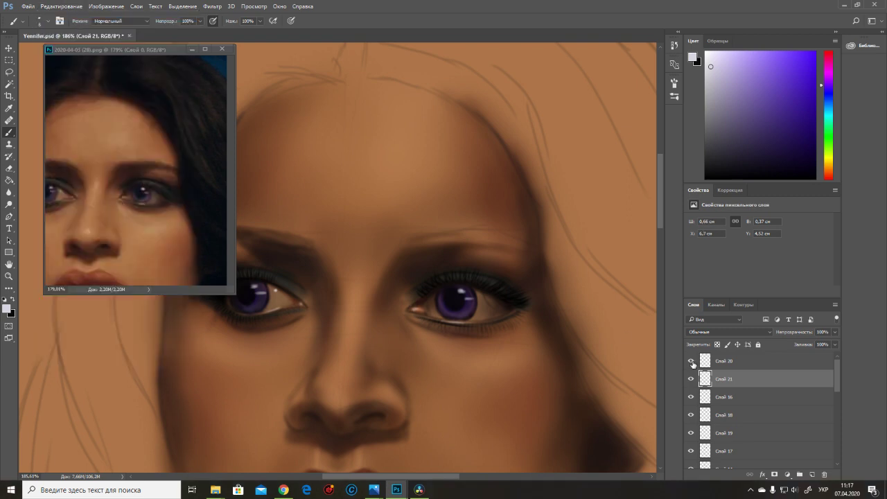
alt+click(437, 299)
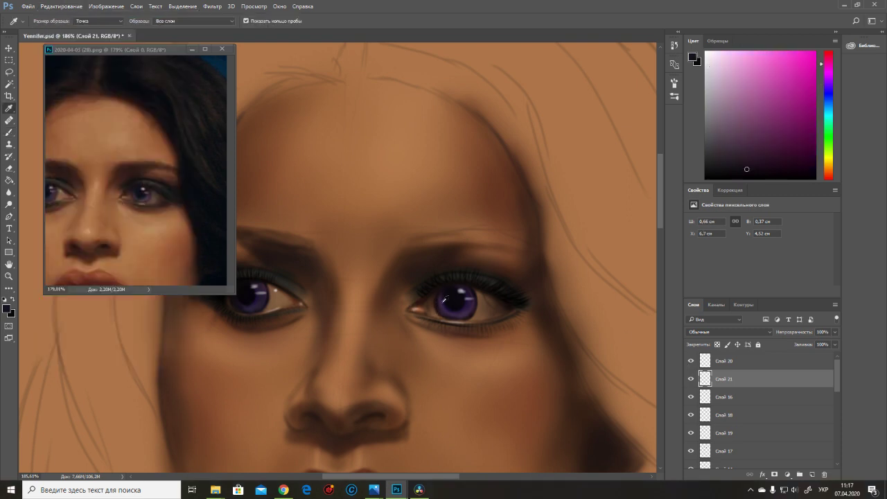
click(440, 309)
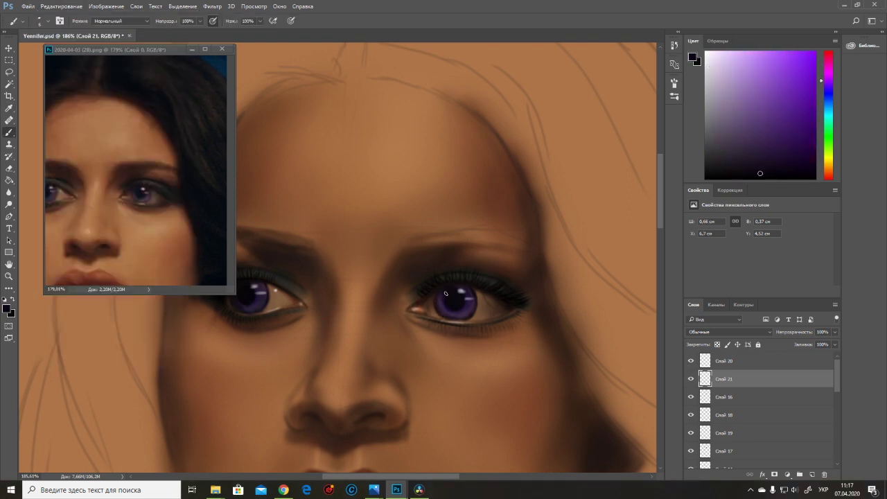
Step: Darken the right eye's lower lid edge and outer upper lid on Слой 18 with sampled dark tones and a larger brush
ctrl+click(489, 337)
alt+click(485, 320)
drag(521, 312, 429, 326)
alt+click(423, 322)
key(bracketright)
key(bracketright)
key(bracketright)
drag(509, 282, 495, 274)
key(bracketleft)
Step: Shade the skin between the right eye's inner corner and the nose bridge with sampled dark brown and a deep red-brown
alt+click(407, 288)
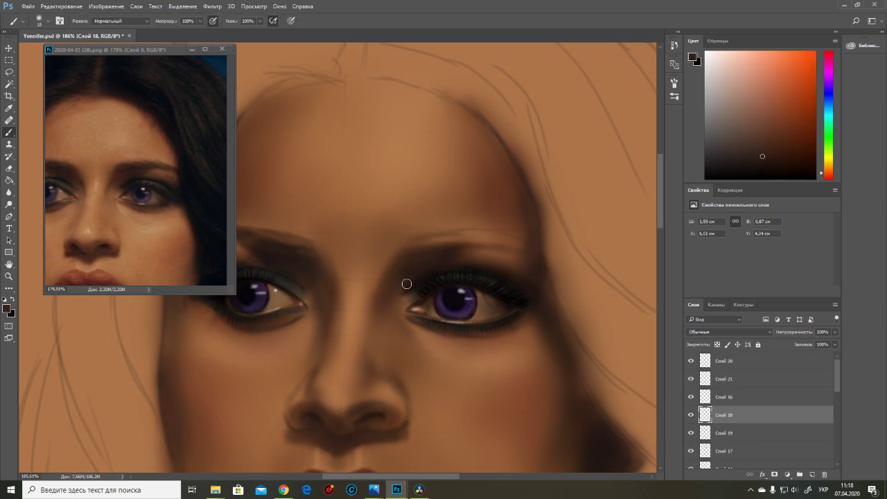
drag(402, 293, 392, 292)
click(827, 180)
alt+click(408, 279)
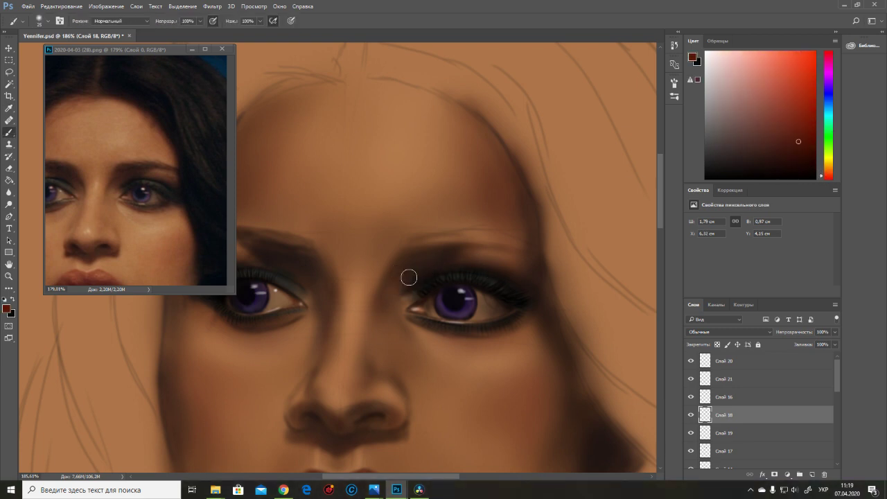
Step: Darken the left eyebrow and the shadow beside its inner end on Слой 18 with sampled dark browns and a smaller brush
key(h)
drag(349, 453, 429, 456)
mouse_move(142, 207)
mouse_down()
mouse_move(169, 208)
mouse_move(172, 198)
mouse_up()
key(b)
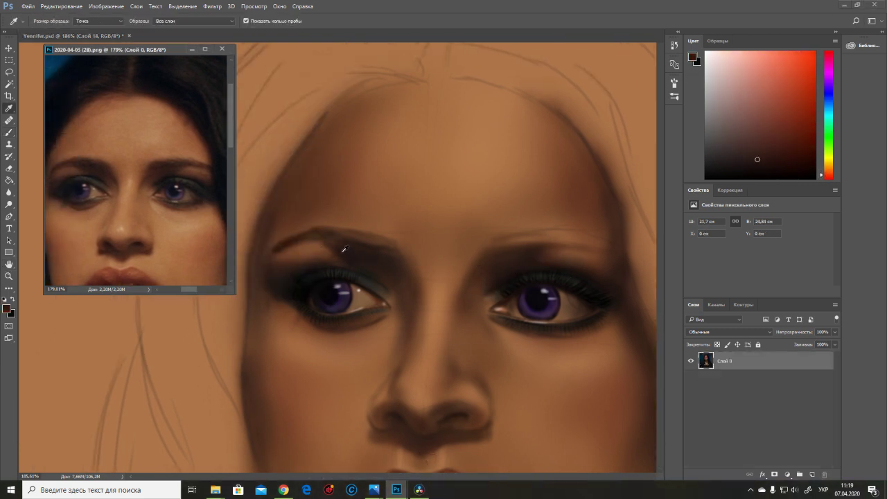
alt+click(366, 242)
key(bracketleft)
key(bracketleft)
key(bracketleft)
key(bracketleft)
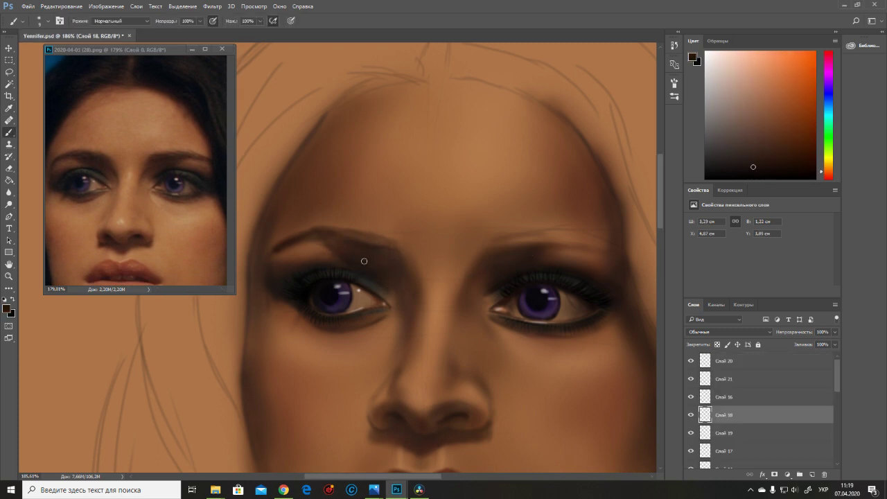
alt+click(378, 282)
drag(404, 293, 402, 268)
drag(342, 238, 305, 237)
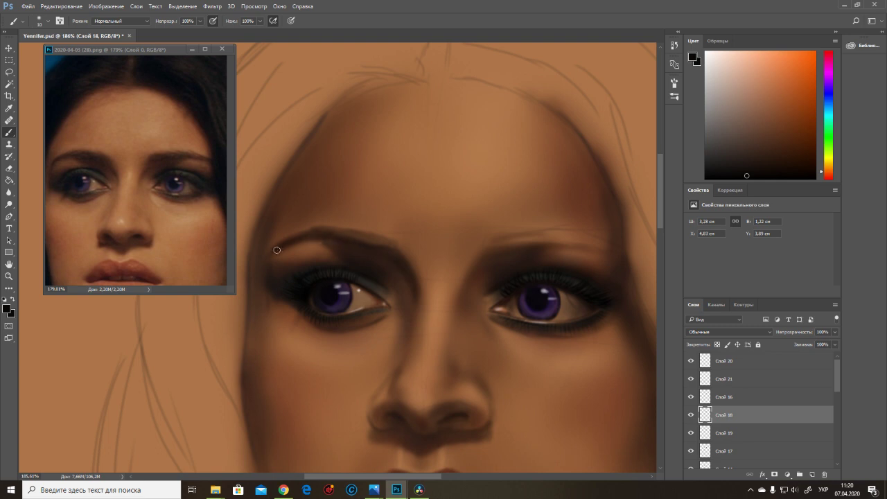
Step: Deepen the shadows at the left eye's outer corner and both temples, and blend the inner eye areas with sampled skin tones
drag(279, 293, 296, 304)
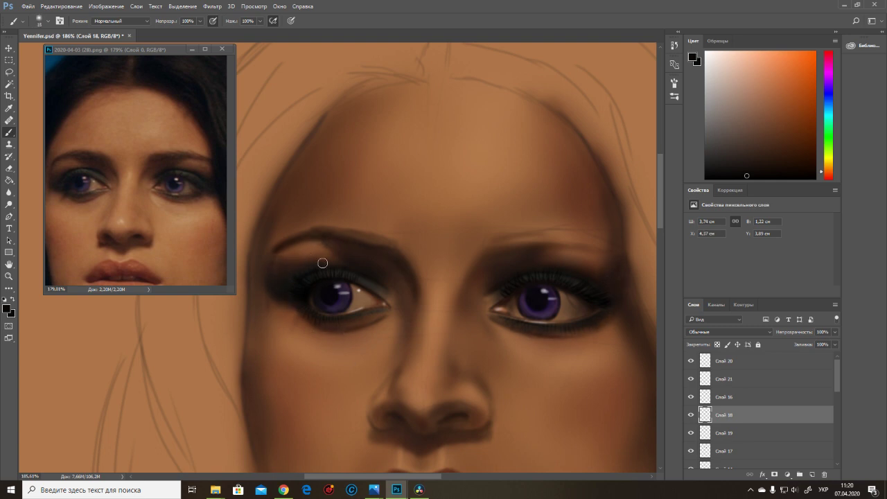
drag(273, 257, 277, 222)
alt+click(266, 228)
alt+click(616, 255)
drag(616, 256, 619, 241)
alt+click(401, 302)
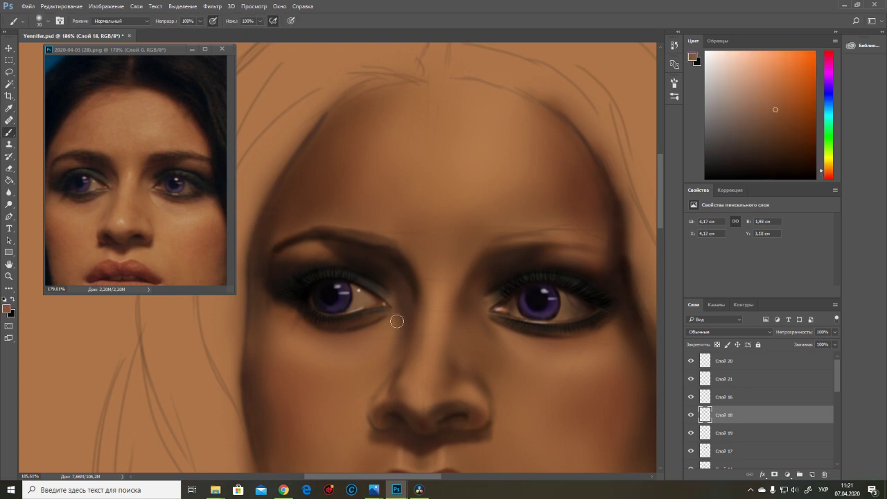
alt+click(480, 294)
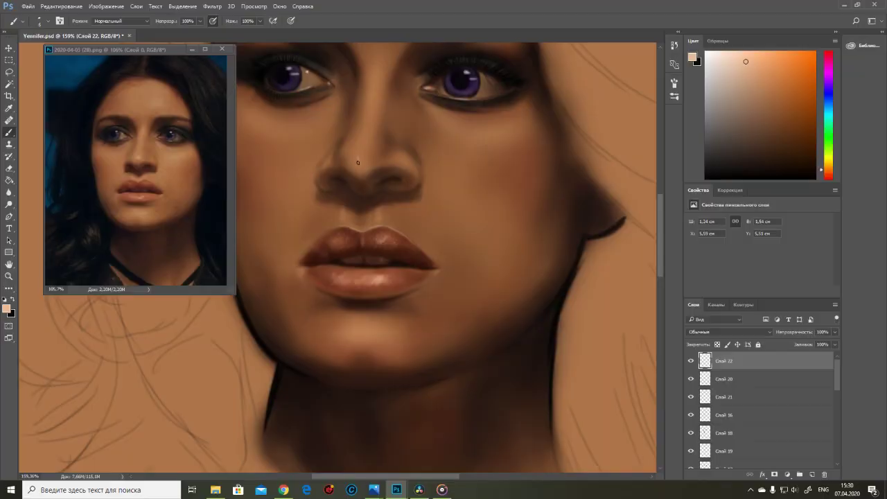
Step: Paint a light peach highlight on the nose tip on Слой 22 and retouch the left mouth corner with sampled brown
drag(358, 162, 365, 156)
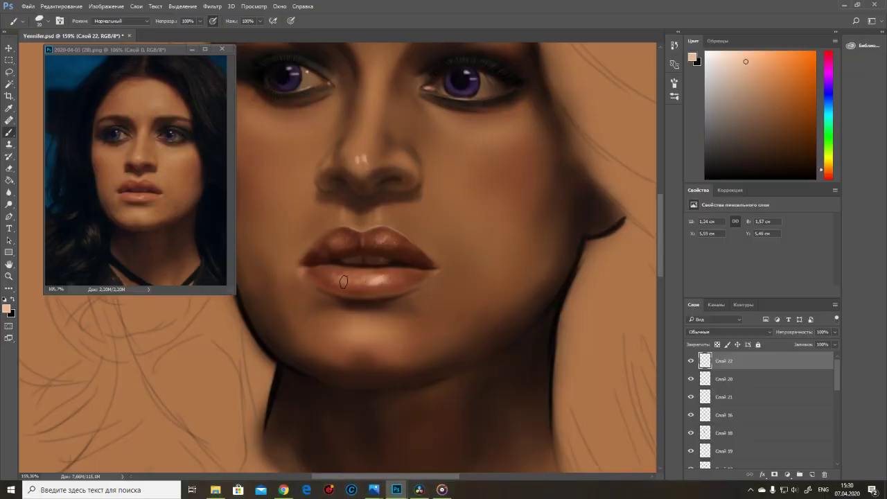
alt+click(309, 277)
alt+click(309, 277)
right_click(393, 250)
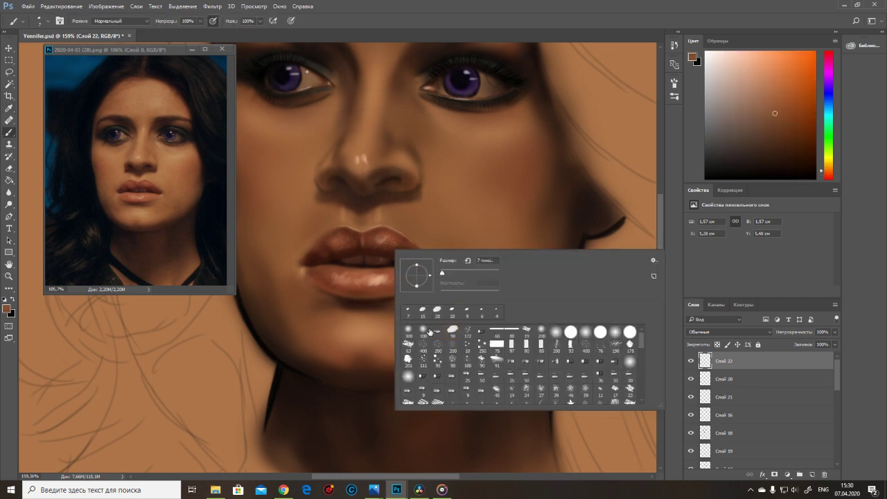
key(Escape)
Step: Set the brush opacity to 45% and refine the lip highlights with sampled light peach
alt+click(400, 282)
key(4)
key(5)
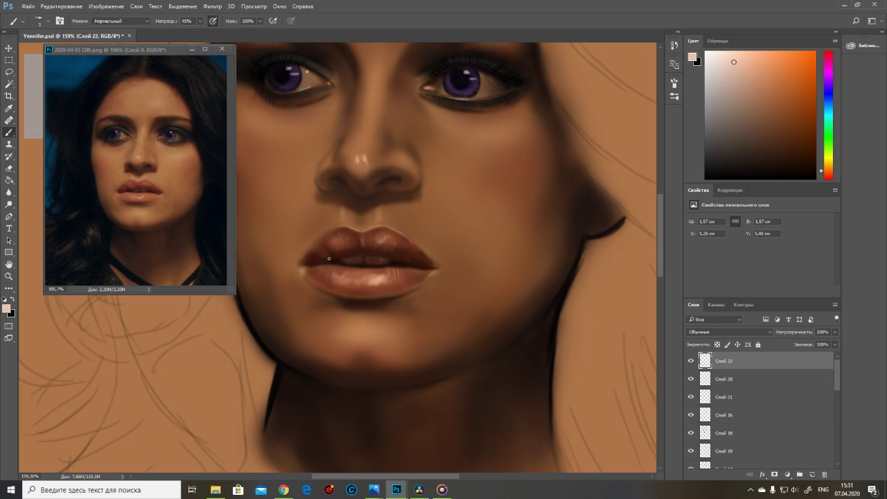
alt+click(329, 259)
Step: Lay a light peach highlight beneath the right eye with a large oval brush
scroll(661, 207, up, 3)
right_click(482, 226)
click(555, 380)
alt+click(366, 255)
key(bracketleft)
drag(485, 229, 420, 198)
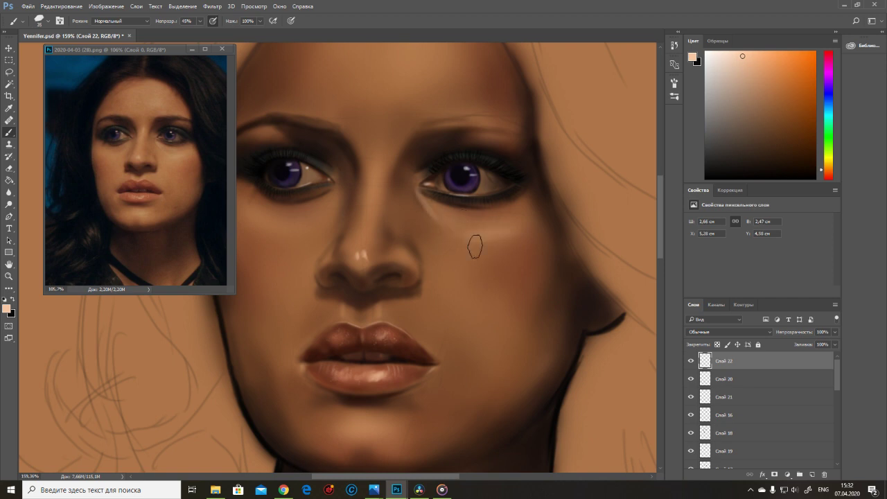
Step: Blend the highlight beneath the right eye with a soft round brush at 86% opacity
right_click(437, 290)
drag(516, 316, 510, 312)
key(Return)
key(8)
key(6)
drag(428, 208, 415, 184)
alt+click(405, 205)
Step: Highlight the nose bridge with a smaller brush and the left cheek with a much larger one, using the sampled peach
key(bracketleft)
key(bracketleft)
key(bracketleft)
key(bracketleft)
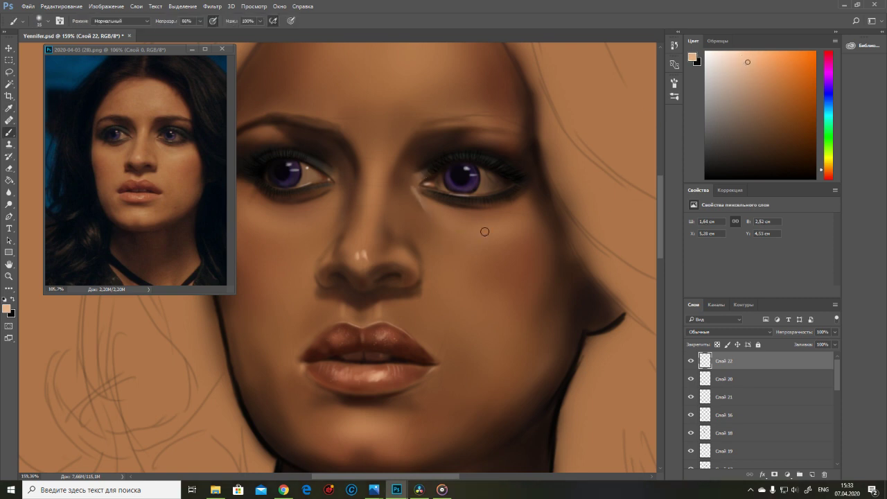
mouse_move(377, 152)
mouse_down()
mouse_move(436, 144)
mouse_move(435, 192)
mouse_move(439, 147)
mouse_up()
key(bracketright)
key(bracketright)
key(bracketright)
key(bracketright)
key(bracketright)
drag(390, 198, 340, 252)
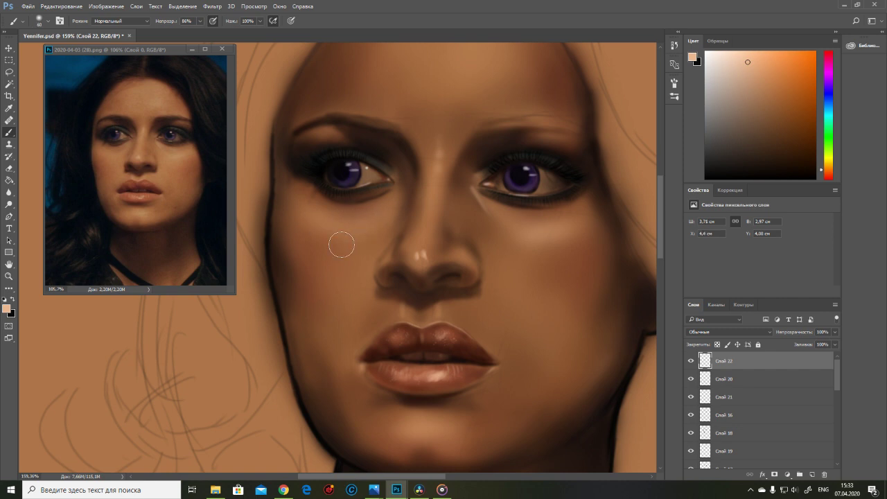
Step: Refine the shading of the lower cheeks and jaw with sampled browns and a smaller brush
scroll(409, 307, down, 3)
alt+click(368, 303)
key(bracketleft)
key(bracketleft)
key(bracketleft)
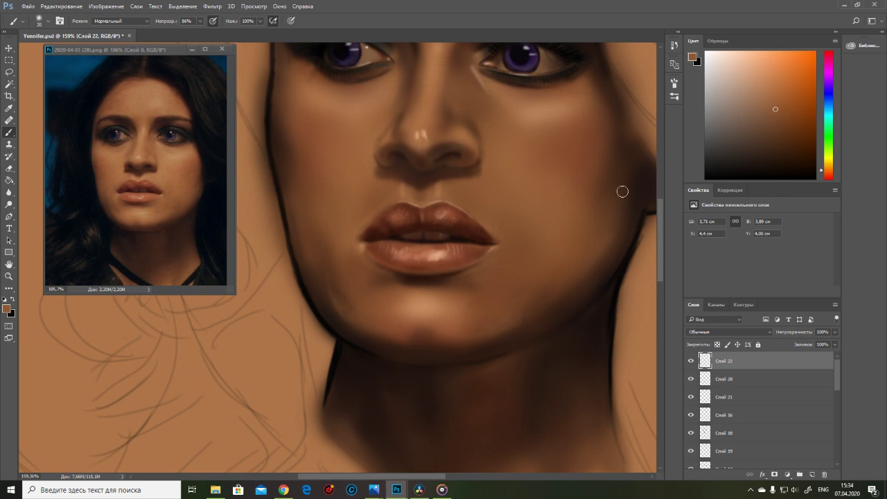
scroll(626, 254, up, 2)
scroll(661, 218, up, 2)
scroll(661, 218, down, 1)
alt+click(323, 400)
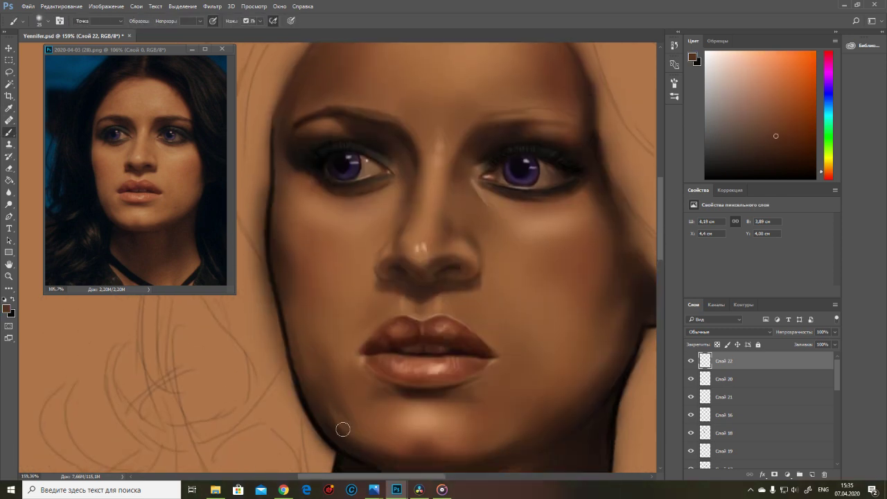
Step: Darken the nostrils in near-black with a very small brush on a new layer above Слой 22
scroll(324, 400, up, 1)
key(d)
key(bracketleft)
key(bracketleft)
key(bracketleft)
key(bracketleft)
key(bracketleft)
key(bracketleft)
key(bracketleft)
key(bracketleft)
key(bracketleft)
key(bracketleft)
click(812, 475)
click(451, 294)
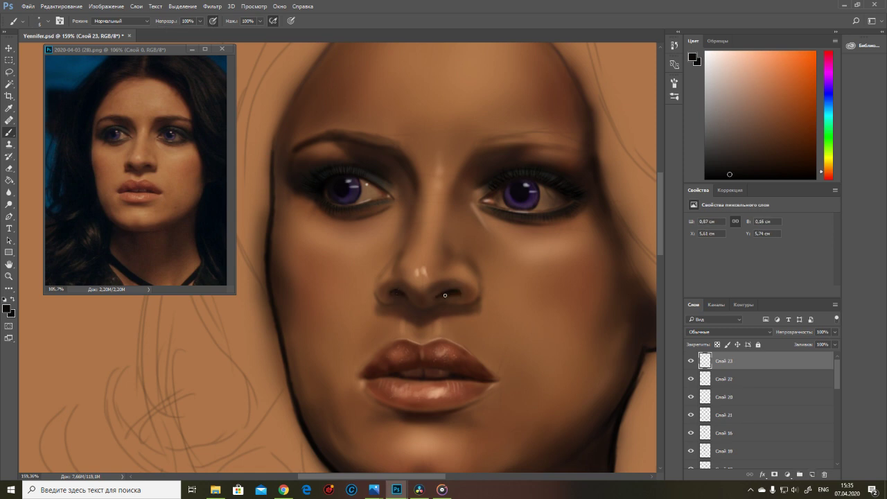
Step: Deepen the shadow along the underside of the nose with sampled near-black and a slightly larger brush
alt+click(388, 292)
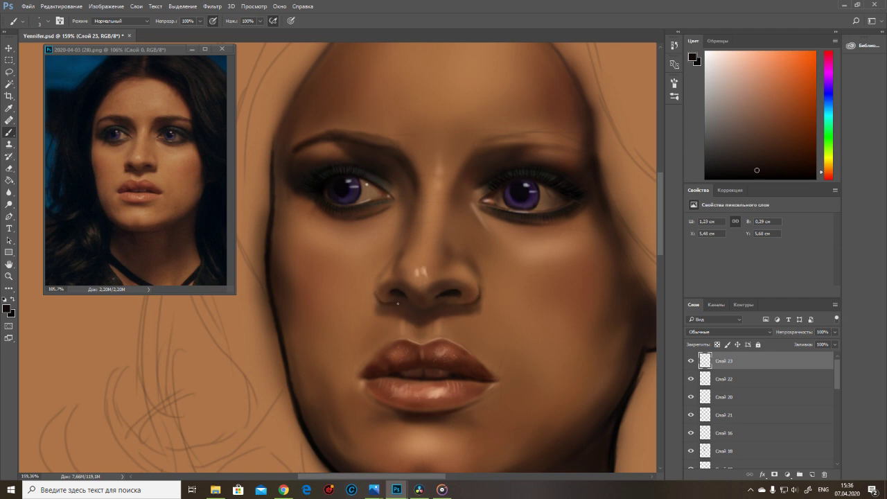
key(bracketright)
key(bracketright)
drag(446, 307, 437, 313)
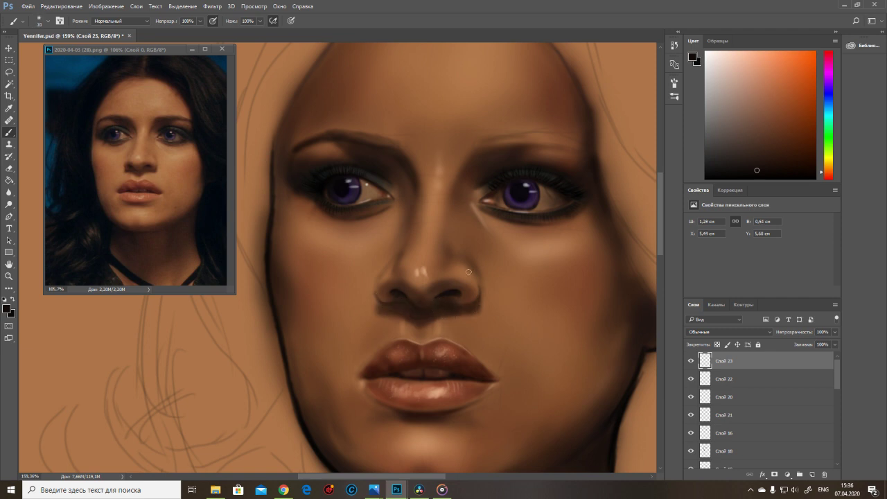
Step: Deepen the shadow between the nose and the right eye's inner corner with sampled dark brown and a slightly larger brush
alt+click(465, 174)
key(bracketright)
key(bracketright)
drag(457, 206, 476, 241)
key(bracketleft)
alt+click(457, 201)
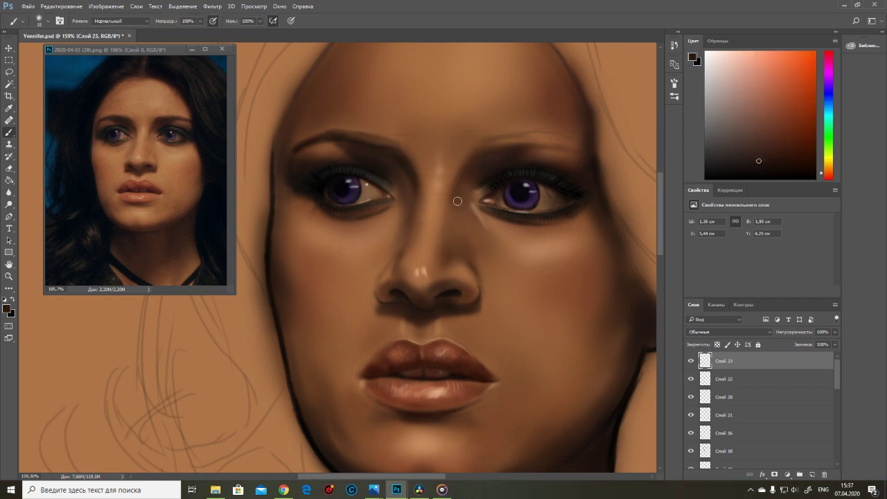
Step: Blend the shading from the right brow's inner end across to the left cheek with sampled browns, varying the brush size
alt+click(418, 175)
key(bracketleft)
mouse_move(476, 157)
mouse_down()
mouse_move(452, 213)
mouse_move(352, 279)
mouse_up()
alt+click(570, 149)
alt+click(352, 279)
key(bracketright)
key(bracketright)
key(bracketright)
key(bracketright)
key(bracketright)
alt+click(277, 291)
key(bracketleft)
key(bracketleft)
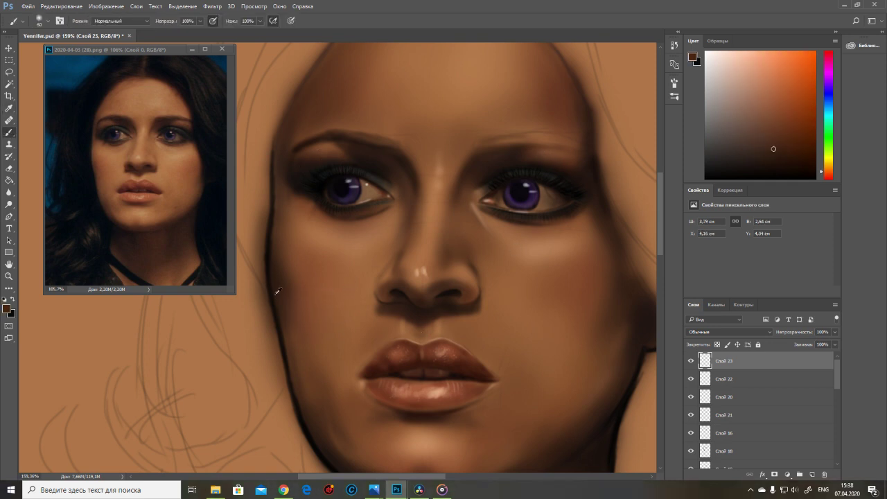
Step: Shade beside the left nostril in brown and refine the nose tip with the light brown sampled there
scroll(402, 275, up, 2)
key(bracketleft)
key(bracketleft)
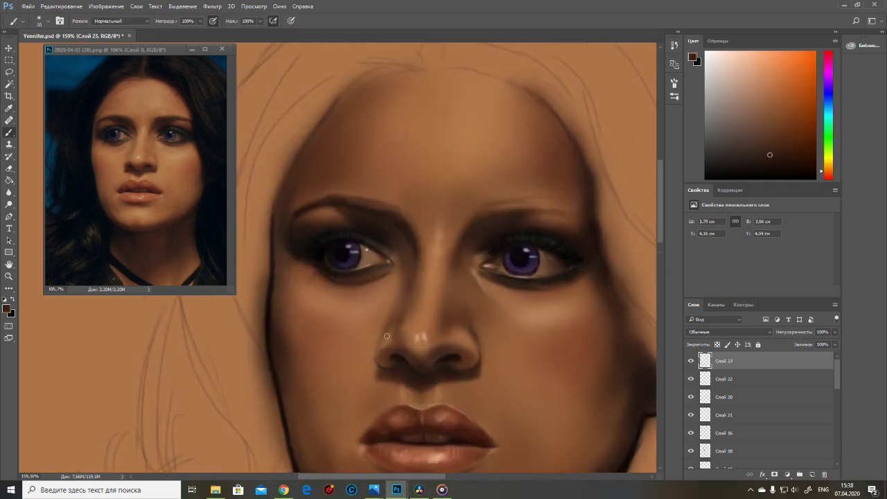
key(bracketright)
key(bracketright)
alt+click(416, 337)
key(bracketright)
key(bracketright)
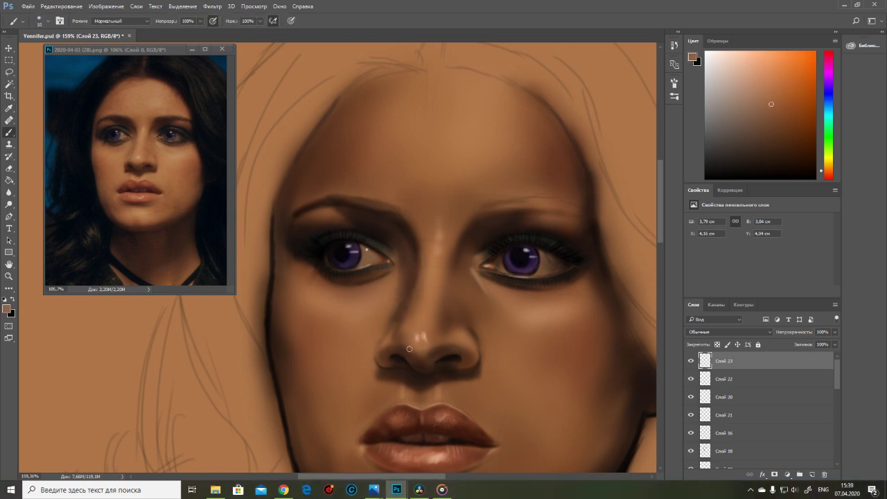
Step: Refine both nostril wings and the nostril opening with sampled reddish-brown and near-black tones and a small brush
alt+click(470, 362)
alt+click(474, 345)
alt+click(378, 354)
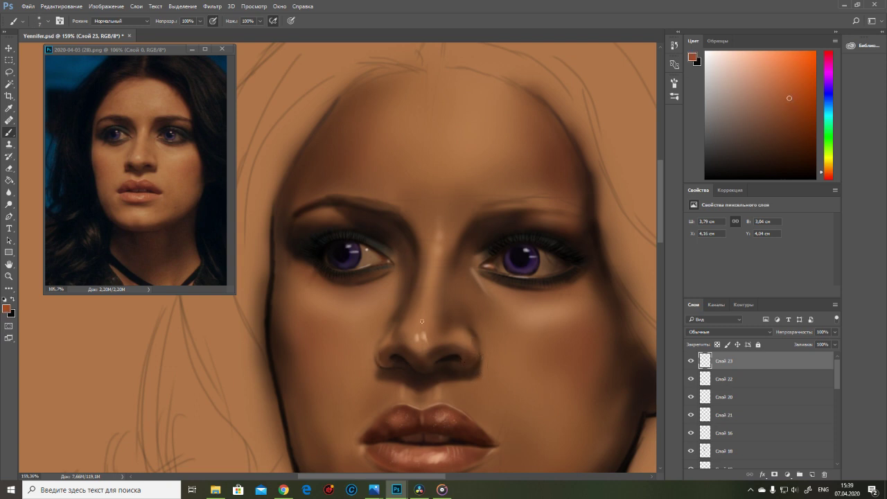
alt+click(400, 345)
alt+click(401, 360)
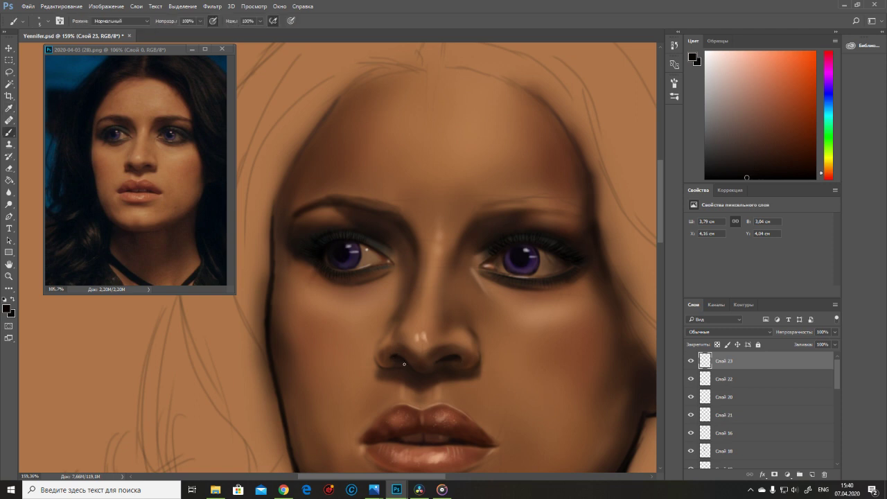
Step: Define the outer edge of the left nostril wing with sampled browns, blending it into the side of the nose
alt+click(378, 356)
alt+click(379, 358)
alt+click(381, 363)
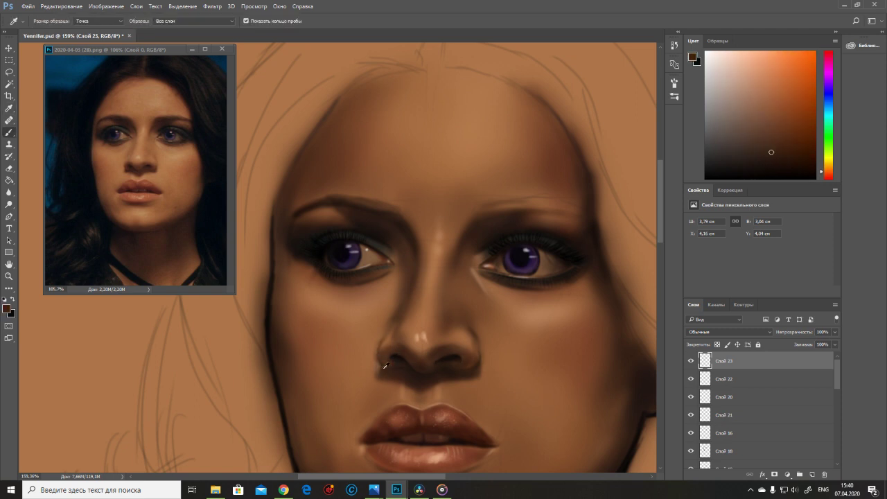
alt+click(384, 359)
alt+click(395, 337)
key(alt+z)
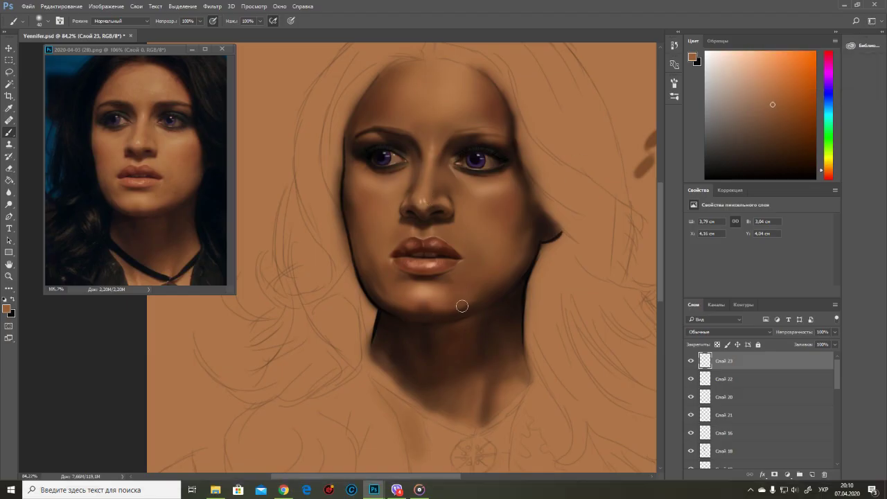
Step: Refine the right corner of the mouth and the lower lip edge with sampled dark and reddish browns
alt+click(446, 255)
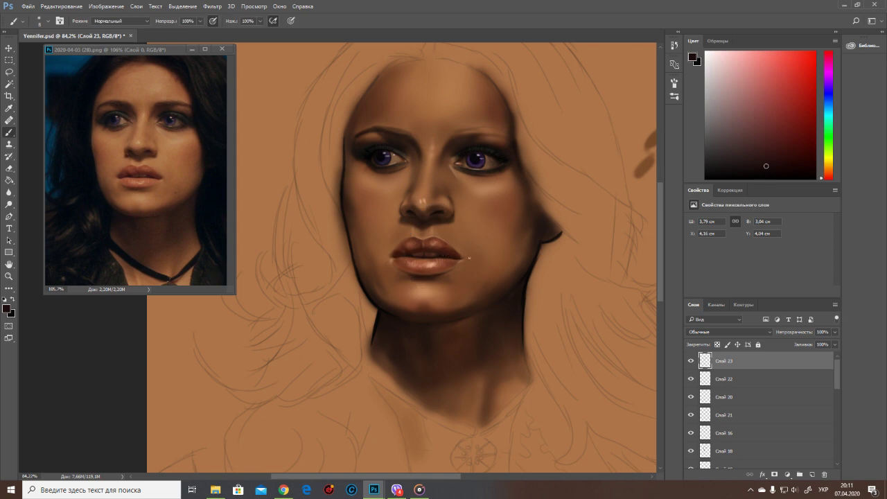
alt+click(451, 270)
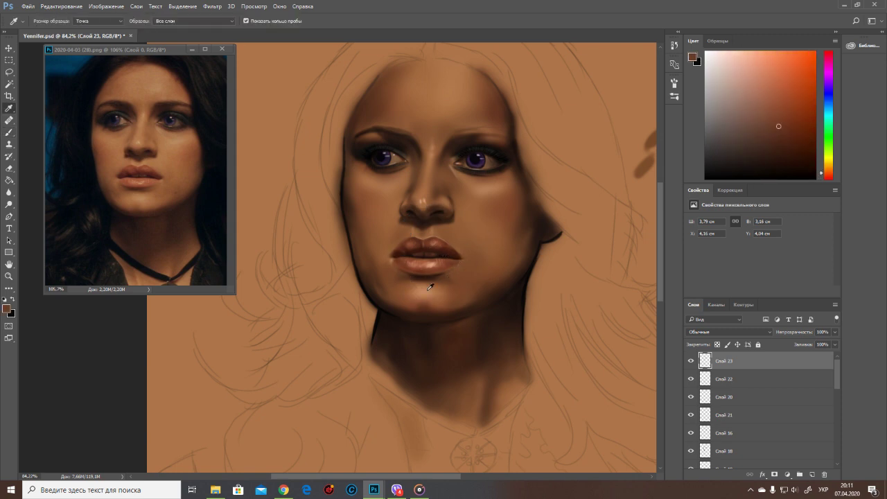
alt+click(460, 252)
Step: Soften the nose tip and the area between nose and upper lip with sampled light browns
alt+click(430, 198)
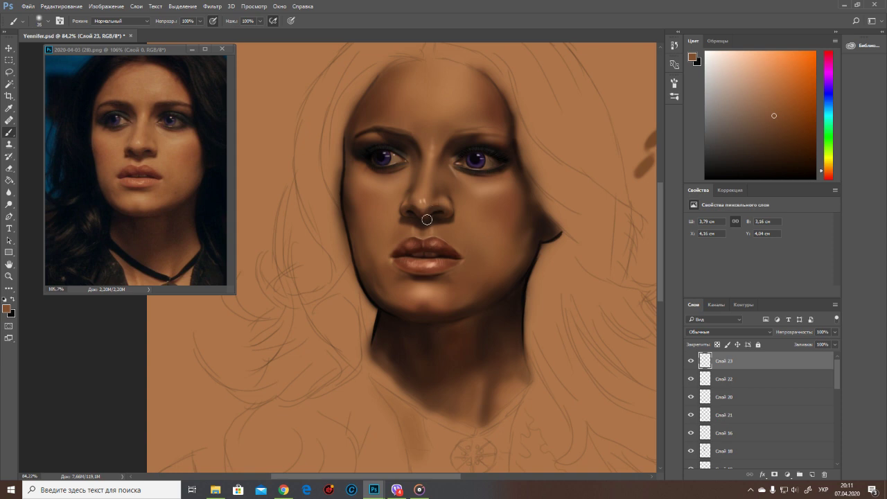
alt+click(427, 209)
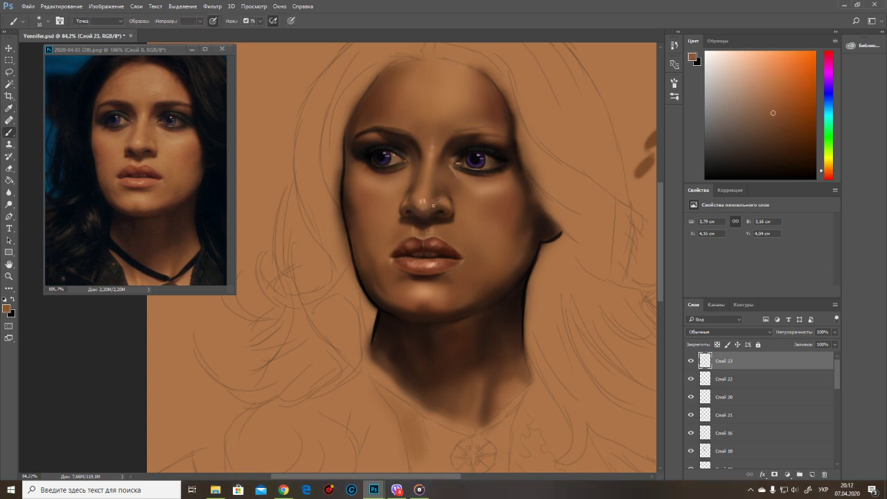
alt+click(426, 202)
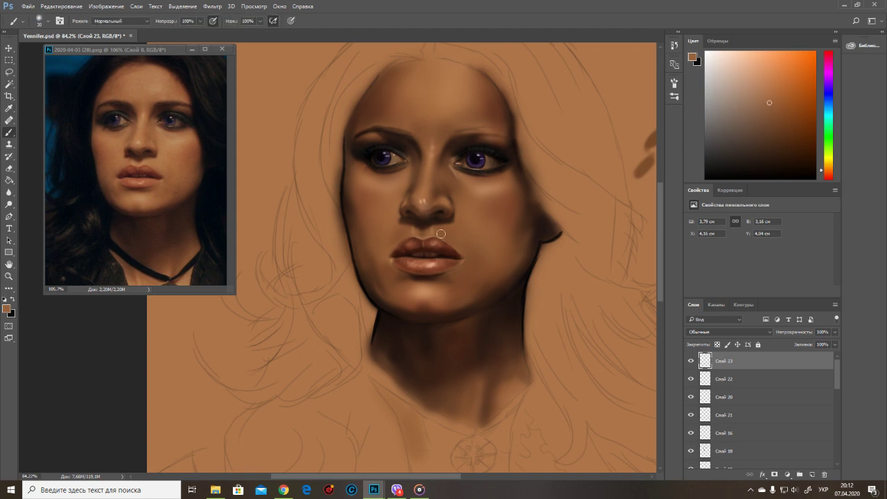
Step: Add a dark red blush to the cheeks with a larger brush and tint the chin with sampled lip pink
alt+shift+right_click(420, 225)
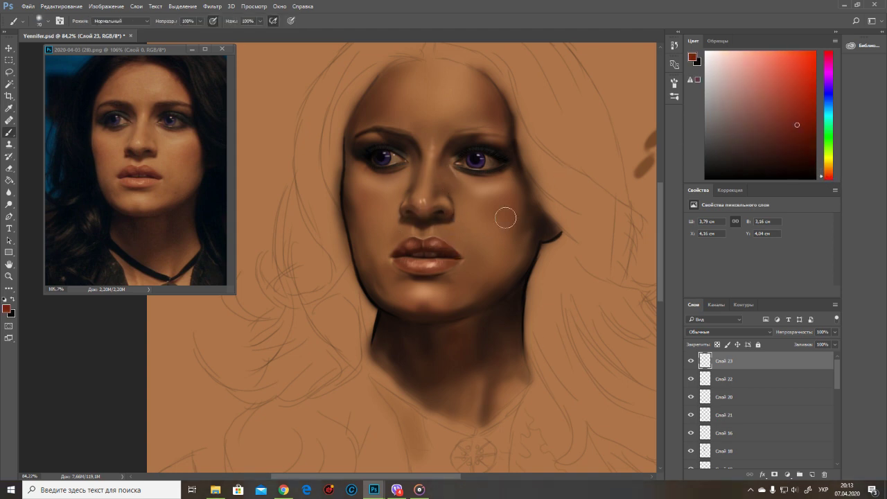
alt+click(424, 243)
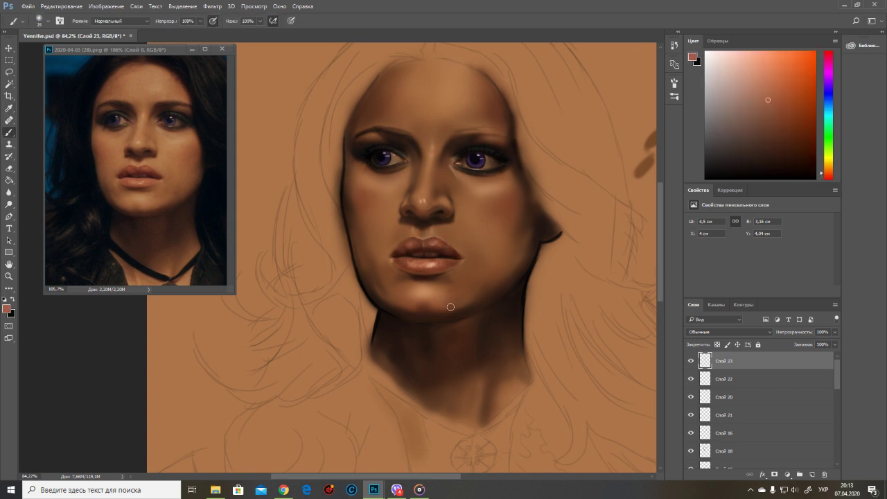
Step: Create a new layer above Слой 23 and start shading the skin around the pendant with brown sampled from the neck
key(z)
scroll(478, 261, down, 2)
scroll(139, 173, down, 3)
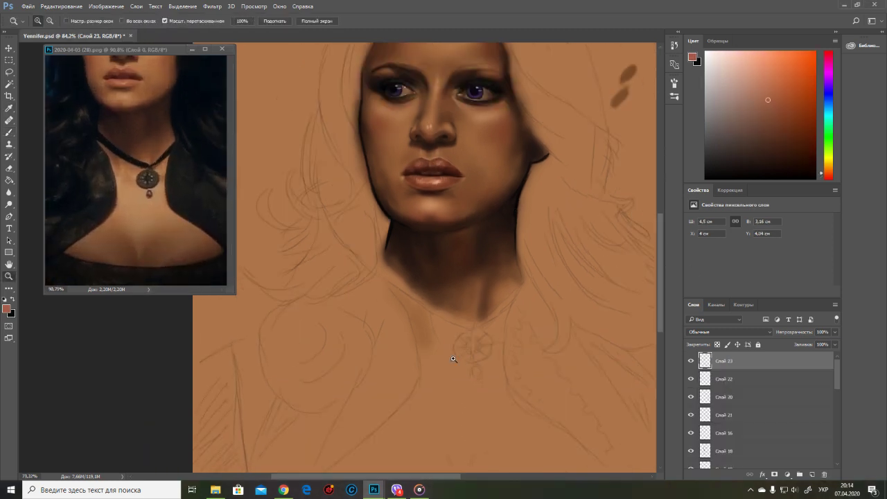
click(812, 475)
key(b)
alt+click(436, 159)
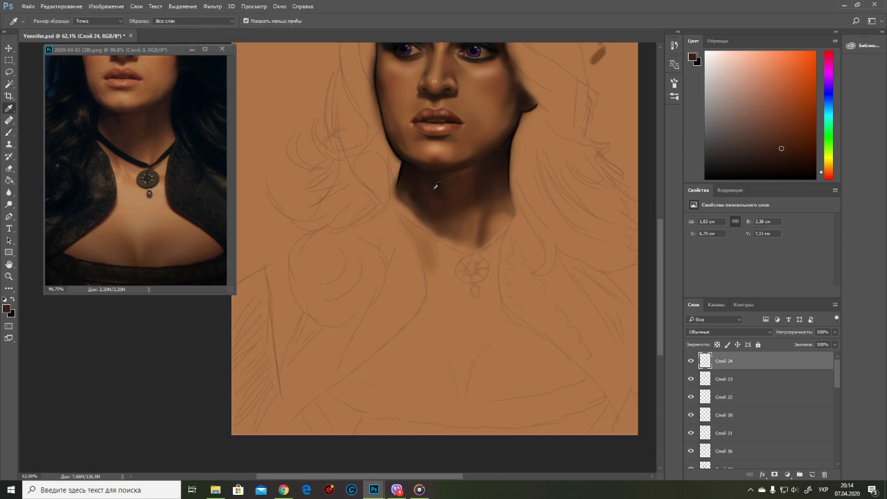
alt+click(495, 208)
key(bracketleft)
key(bracketleft)
mouse_move(478, 284)
mouse_down()
mouse_move(421, 243)
mouse_move(424, 257)
mouse_up()
Step: Shade the collarbones and the base of the neck with sampled browns and a smaller brush
alt+click(416, 211)
key(bracketleft)
key(bracketleft)
alt+click(430, 231)
key(bracketleft)
key(bracketleft)
alt+click(441, 248)
key(bracketright)
click(492, 263)
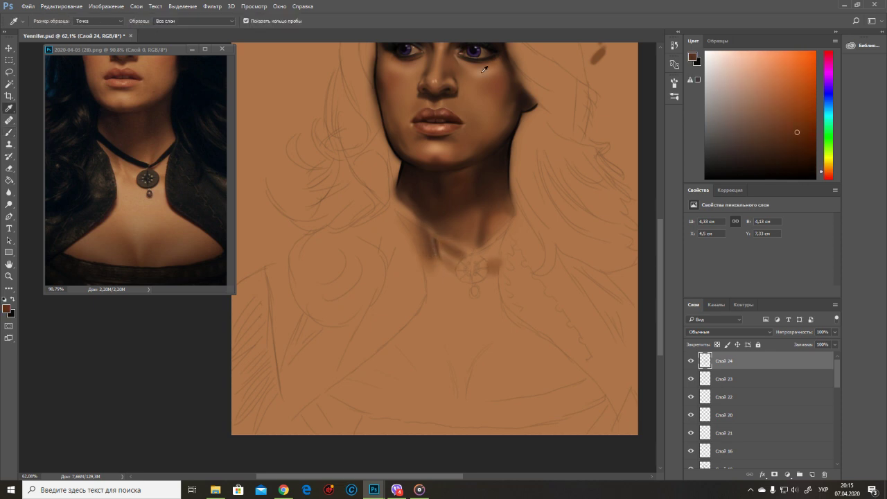
Step: Block in soft brown shadows across both sides of the chest with a much larger brush
alt+click(445, 252)
key(bracketright)
key(bracketright)
key(bracketright)
key(bracketright)
key(bracketright)
key(bracketright)
key(bracketright)
click(424, 332)
drag(489, 375, 572, 386)
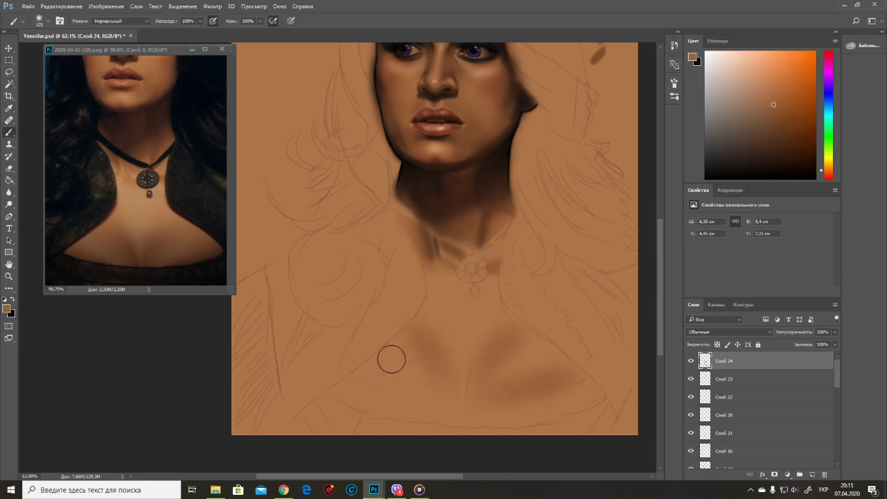
drag(420, 379, 372, 370)
Step: Darken the cleavage shadow with a sampled brown and a smaller brush, undoing the last stroke
alt+click(372, 370)
key(bracketleft)
key(bracketleft)
alt+click(495, 300)
drag(449, 364, 460, 395)
drag(465, 393, 492, 354)
key(bracketleft)
key(bracketleft)
key(ctrl+z)
Step: Deepen the cleavage and lower chest shadows with a dark reddish brown and a larger brush
click(828, 175)
click(797, 154)
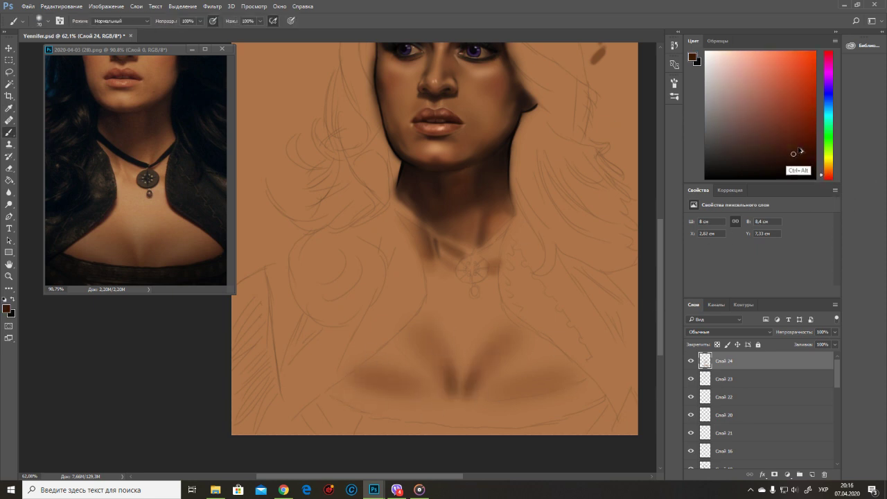
key(bracketright)
key(bracketright)
mouse_move(465, 392)
mouse_down()
mouse_move(493, 358)
mouse_move(426, 339)
mouse_up()
mouse_move(580, 378)
mouse_down()
mouse_move(513, 388)
mouse_move(580, 380)
mouse_up()
mouse_move(343, 385)
mouse_down()
mouse_move(433, 388)
mouse_move(517, 336)
mouse_up()
Step: Shade the upper contours of the chest with a sampled brown and a larger brush, undoing the last stroke
alt+click(506, 353)
key(bracketright)
key(bracketright)
key(bracketright)
drag(517, 336, 557, 362)
drag(347, 381, 425, 337)
key(ctrl+z)
alt+click(402, 340)
key(bracketleft)
drag(436, 374, 428, 287)
drag(496, 374, 502, 274)
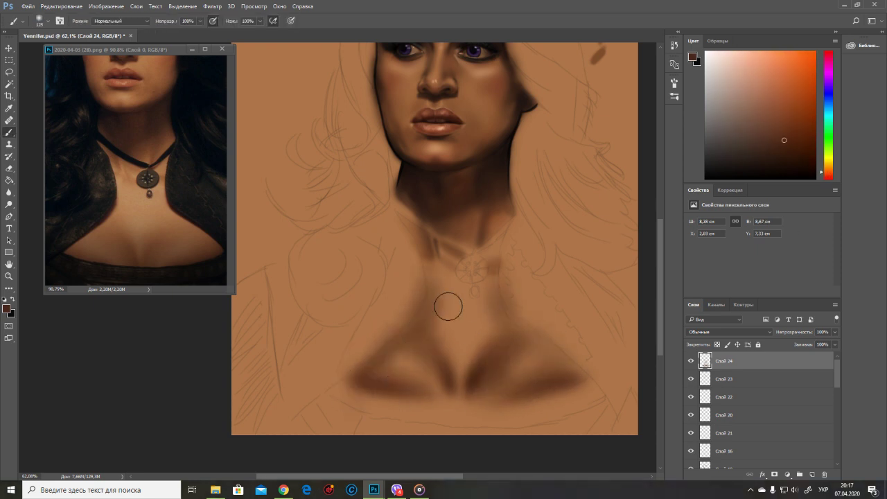
key(ctrl+z)
key(ctrl+z)
Step: Blend the chest and cleavage shading with browns sampled from the right side, adjusting the brush size
key(bracketleft)
key(bracketleft)
key(bracketleft)
key(bracketleft)
alt+click(476, 367)
key(bracketright)
key(bracketright)
key(bracketright)
alt+click(516, 362)
Step: Paint dark diagonal neckline edges down both sides of the chest with a smaller brush, then sample the upper chest's brown
key(bracketleft)
key(bracketleft)
key(bracketleft)
key(bracketleft)
key(bracketleft)
key(bracketleft)
alt+click(432, 303)
drag(430, 301, 406, 323)
drag(509, 299, 558, 343)
alt+click(513, 312)
drag(509, 305, 585, 374)
drag(428, 300, 344, 379)
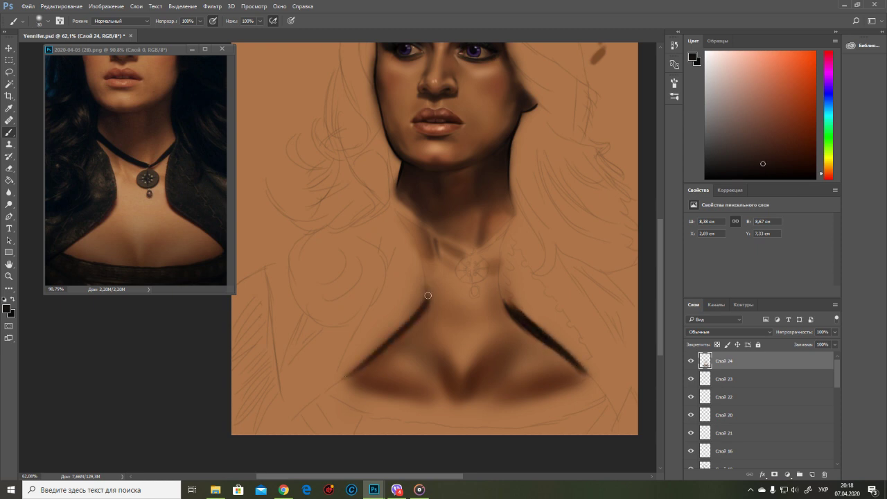
alt+click(442, 277)
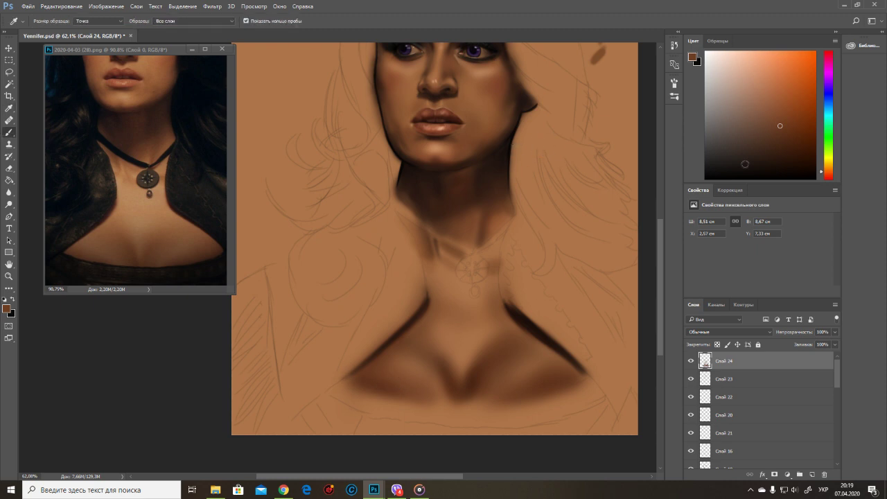
Step: Outline both collar edges from the neck down and the curved top of the bodice in near-black with a very small brush
alt+click(507, 197)
key(bracketleft)
key(bracketleft)
key(bracketleft)
key(bracketleft)
key(bracketleft)
key(bracketleft)
key(bracketleft)
key(bracketleft)
key(bracketleft)
key(bracketleft)
mouse_move(516, 209)
mouse_down()
mouse_move(502, 270)
mouse_move(516, 318)
mouse_move(544, 332)
mouse_move(619, 415)
mouse_up()
mouse_move(391, 199)
mouse_down()
mouse_move(425, 275)
mouse_move(330, 392)
mouse_move(393, 398)
mouse_up()
drag(592, 377, 519, 400)
mouse_move(394, 397)
mouse_down()
mouse_move(481, 408)
mouse_move(535, 401)
mouse_up()
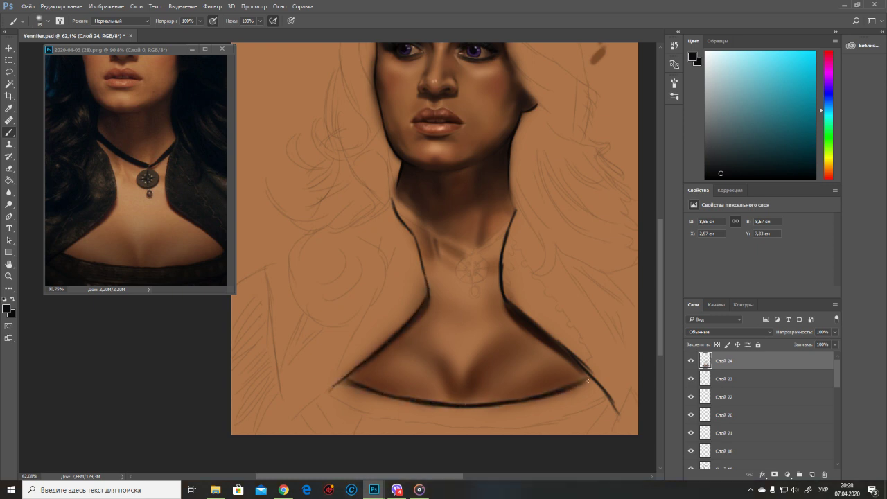
Step: Blend the chest, cleavage and left collarbone shading with sampled browns and a larger brush
alt+click(562, 353)
key(bracketright)
key(bracketright)
mouse_move(575, 374)
mouse_down()
mouse_move(527, 398)
mouse_move(485, 399)
mouse_move(452, 361)
mouse_move(485, 402)
mouse_move(436, 361)
mouse_up()
alt+click(469, 386)
key(bracketright)
key(bracketright)
key(bracketright)
alt+click(477, 368)
alt+click(418, 245)
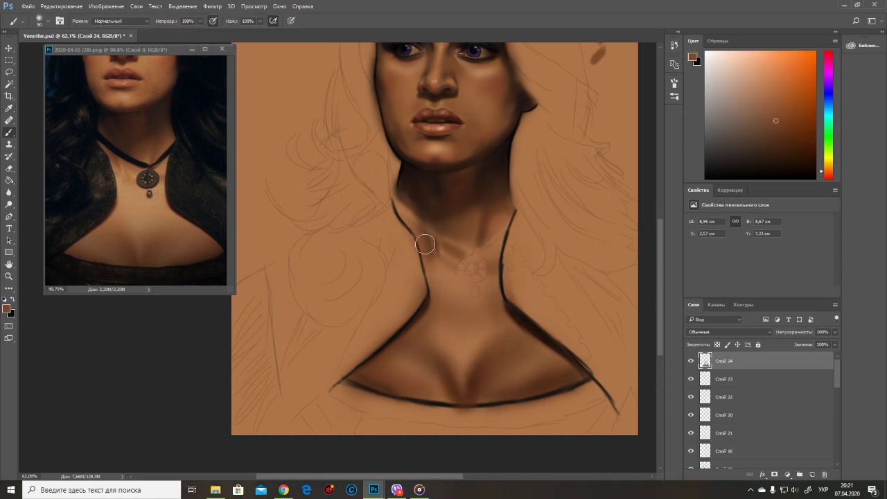
Step: Paint a black V-shaped choker across the neck on a new layer with a very small brush, then trim it with the Eraser
key(d)
key(bracketleft)
key(bracketleft)
key(bracketleft)
key(bracketleft)
key(bracketleft)
key(bracketleft)
key(bracketleft)
key(bracketleft)
key(bracketleft)
key(bracketleft)
key(bracketleft)
key(ctrl+shift+alt+n)
mouse_move(393, 192)
mouse_down()
mouse_move(427, 227)
mouse_move(468, 250)
mouse_up()
key(ctrl+z)
mouse_move(408, 207)
mouse_down()
mouse_move(458, 241)
mouse_move(395, 208)
mouse_move(466, 253)
mouse_move(390, 188)
mouse_move(476, 249)
mouse_move(513, 216)
mouse_up()
key(bracketleft)
key(bracketleft)
drag(397, 205, 476, 255)
key(bracketleft)
drag(515, 213, 477, 251)
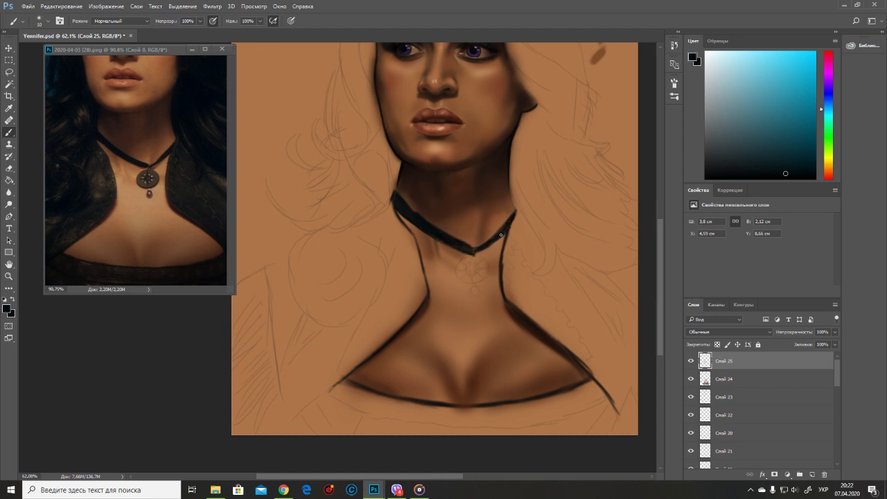
key(e)
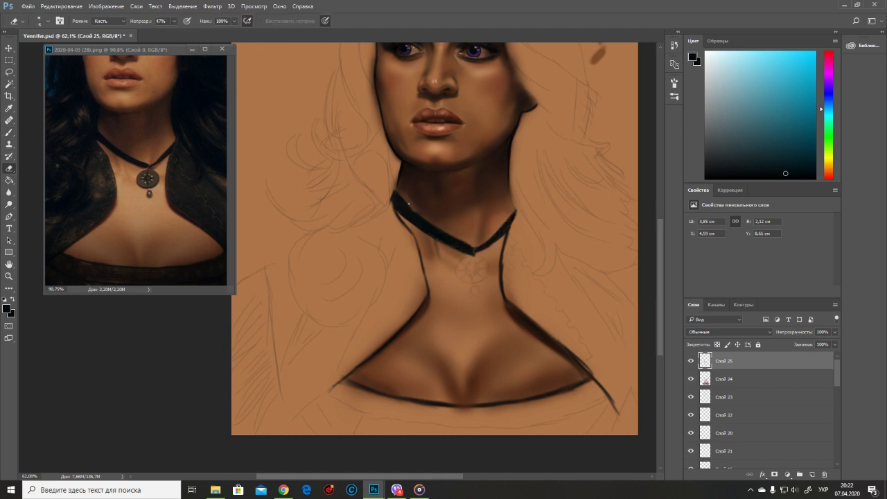
Step: Darken the neck skin around the choker on the skin layer with a sampled dark brown and a slightly larger brush
key(b)
alt+click(406, 188)
key(bracketright)
key(bracketright)
key(bracketright)
ctrl+click(424, 235)
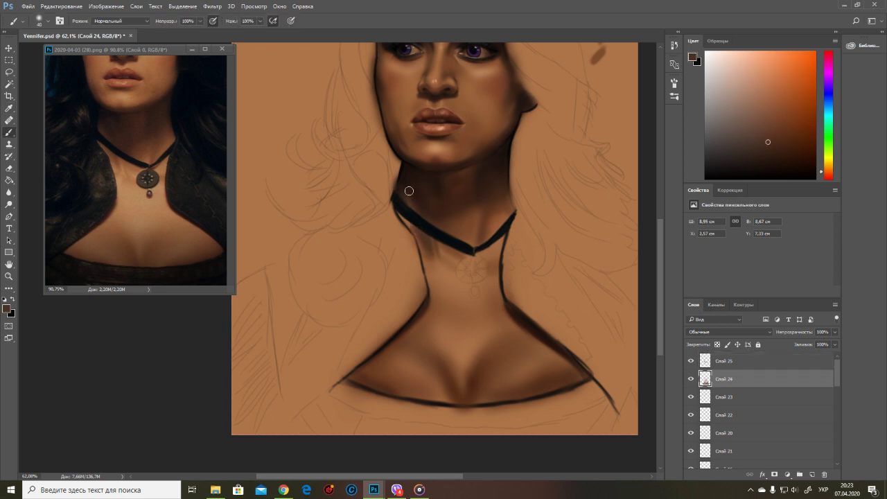
key(bracketright)
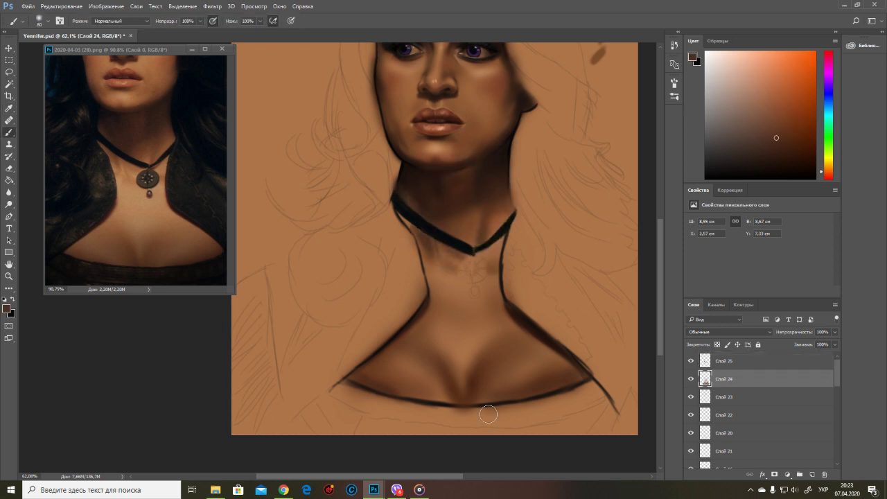
Step: Retouch the cleavage and lower chest with sampled browns, adjusting the brush size
alt+click(481, 371)
key(bracketleft)
key(bracketleft)
key(bracketleft)
key(bracketleft)
alt+click(545, 392)
key(bracketright)
Step: Outline the round pendant below the choker's point in near-black on the choker layer with a small brush
ctrl+click(510, 260)
key(bracketleft)
key(bracketleft)
key(bracketleft)
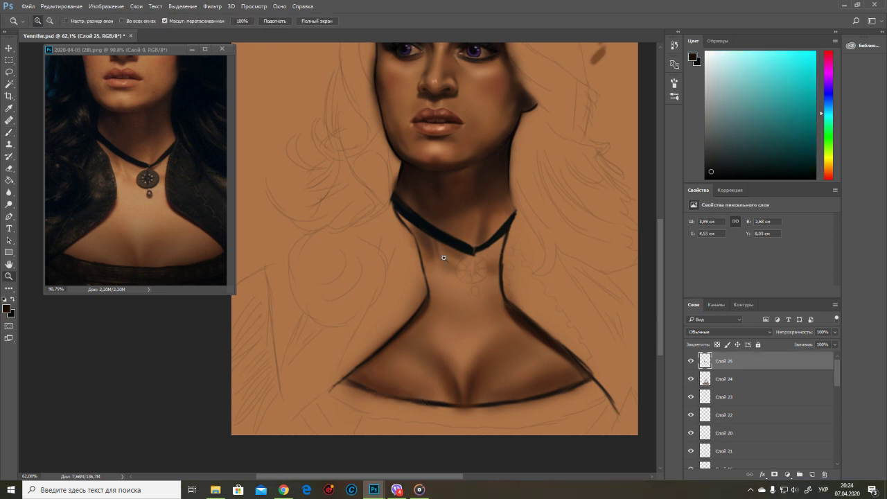
scroll(521, 271, up, 3)
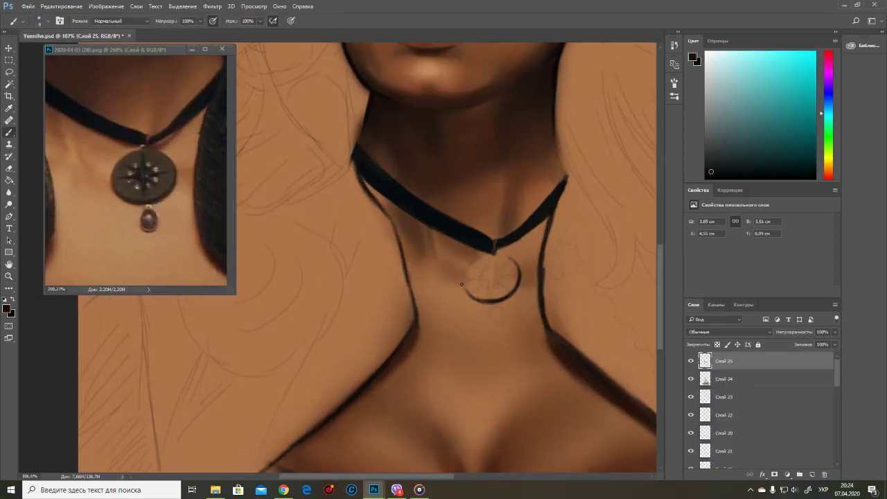
Step: Paint a dark eight-pointed star inside the pendant on a new layer with a finer brush
key(bracketleft)
key(bracketleft)
key(bracketleft)
key(bracketleft)
alt+click(492, 274)
key(ctrl+shift+alt+n)
click(490, 258)
drag(494, 272, 517, 275)
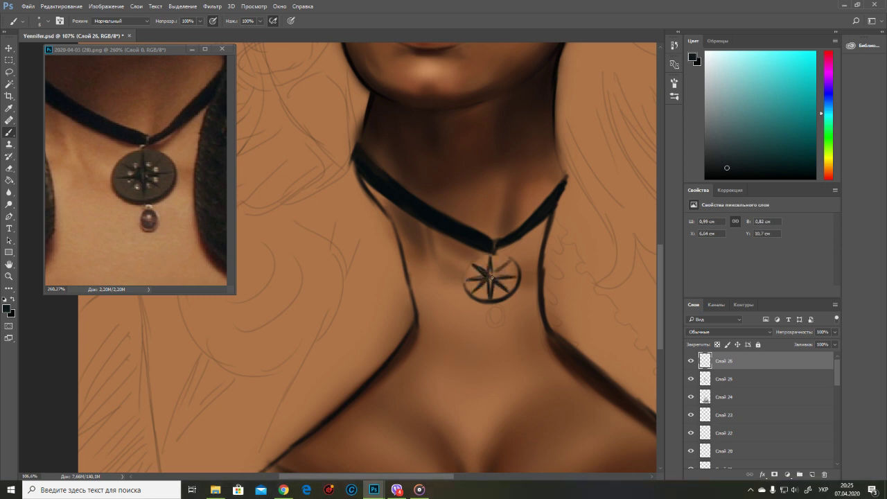
Step: Dot pale grey studs between the star's points and fill the pendant disc with a dark tone on the layer below
click(708, 70)
key(alt+bracketleft)
alt+click(484, 266)
mouse_move(480, 267)
mouse_down()
mouse_move(503, 285)
mouse_move(505, 270)
mouse_up()
key(bracketleft)
key(bracketleft)
key(bracketleft)
key(bracketleft)
key(bracketleft)
key(bracketleft)
alt+click(503, 264)
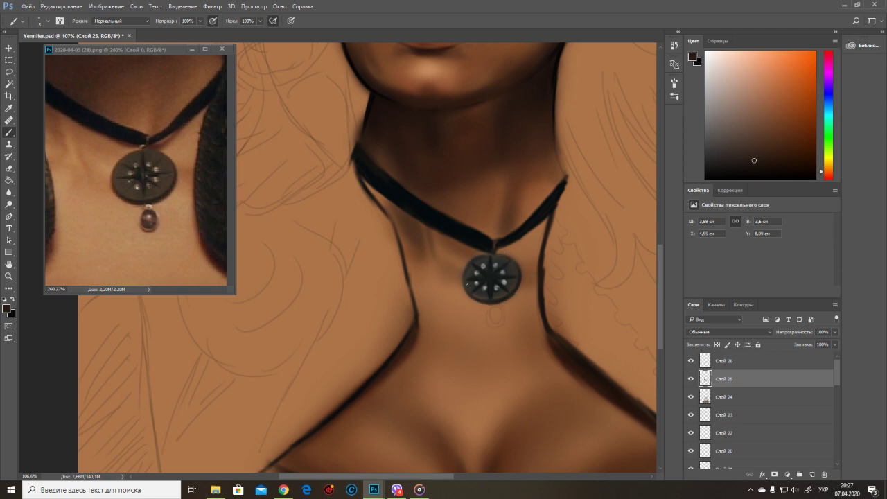
Step: Warm the pendant disc with dark brown and add a reddish-brown shadow under the choker using a very fine brush
key(bracketleft)
key(bracketleft)
key(bracketleft)
key(bracketleft)
key(bracketleft)
key(bracketleft)
alt+click(520, 269)
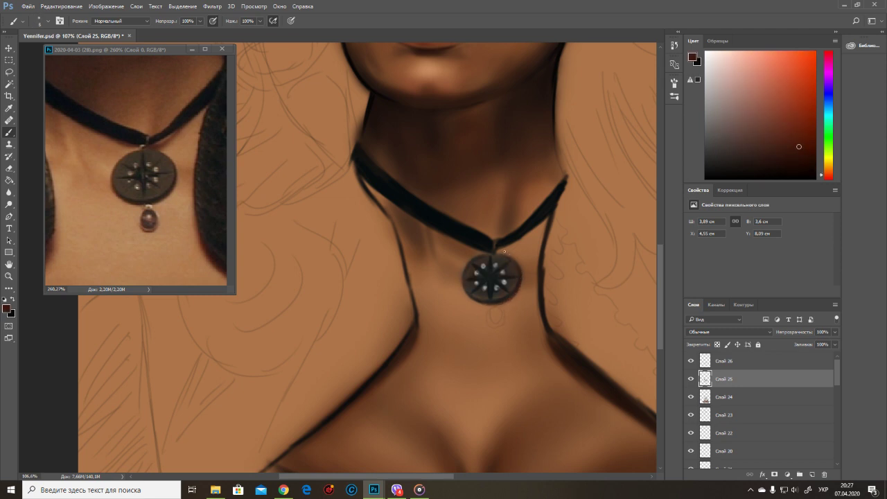
mouse_move(501, 251)
mouse_down()
mouse_move(521, 246)
mouse_move(460, 242)
mouse_move(451, 224)
mouse_move(456, 243)
mouse_move(503, 250)
mouse_up()
drag(465, 284, 512, 294)
alt+click(519, 270)
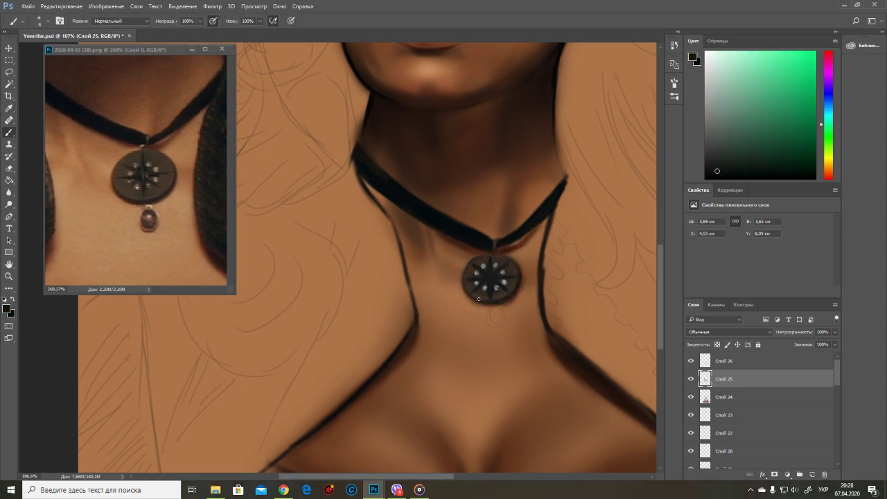
Step: Refine the pendant's rim and shadow edge with sampled dark browns
alt+click(517, 260)
alt+click(514, 267)
alt+click(519, 264)
alt+click(516, 254)
alt+click(519, 254)
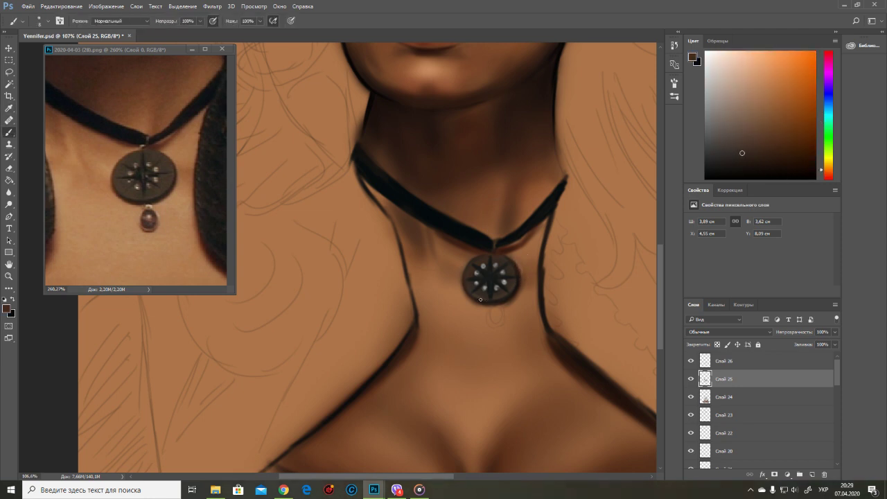
Step: Blend soft brown shadows on the skin around the pendant and on the neck with a larger brush
key(bracketright)
key(bracketright)
key(bracketright)
key(bracketright)
key(bracketright)
key(bracketright)
alt+click(536, 262)
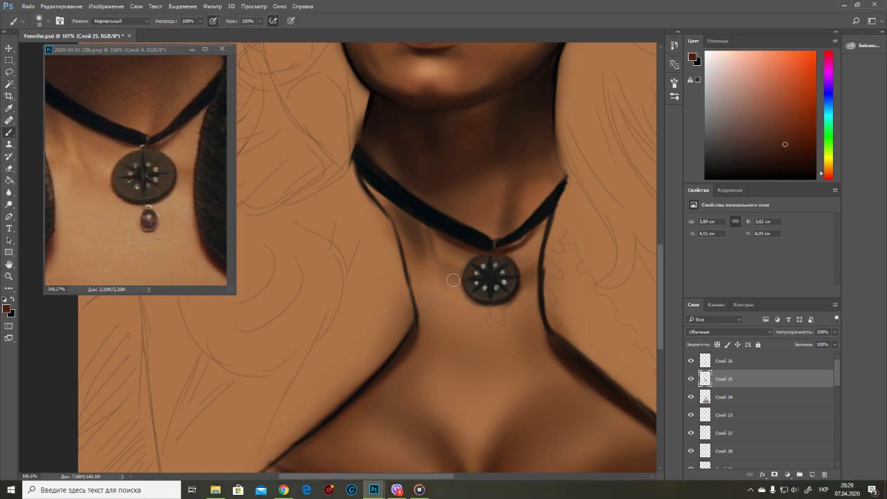
alt+click(475, 174)
ctrl+click(478, 197)
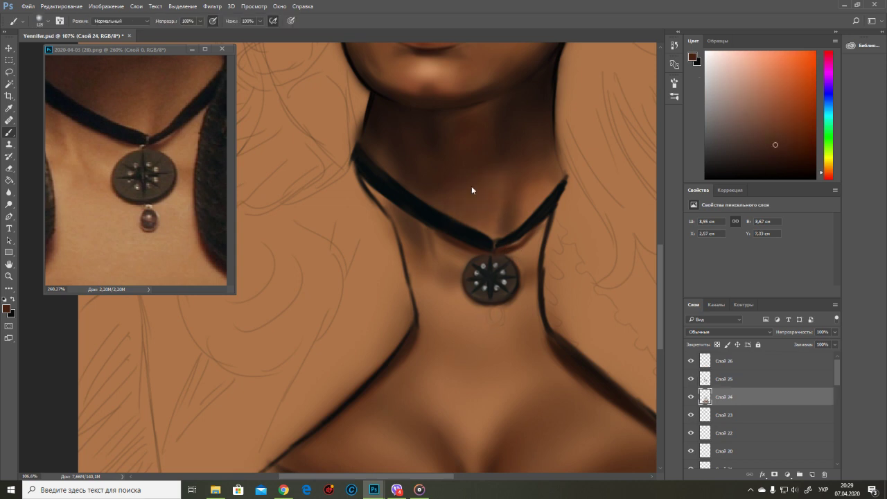
alt+click(469, 269)
Step: Refine the pendant's studs on the star layer and outline a small drop with its loop below the disc in pale pink
ctrl+click(498, 265)
key(bracketleft)
key(bracketleft)
key(bracketleft)
key(bracketleft)
key(bracketleft)
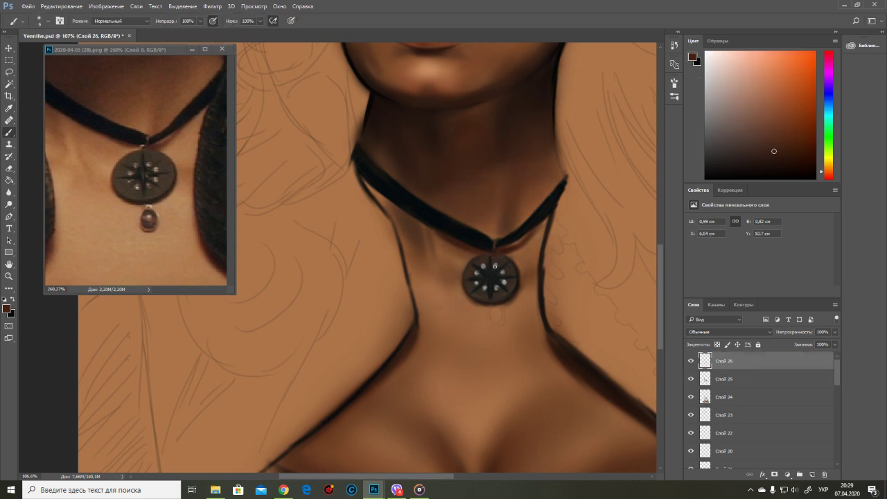
alt+click(496, 305)
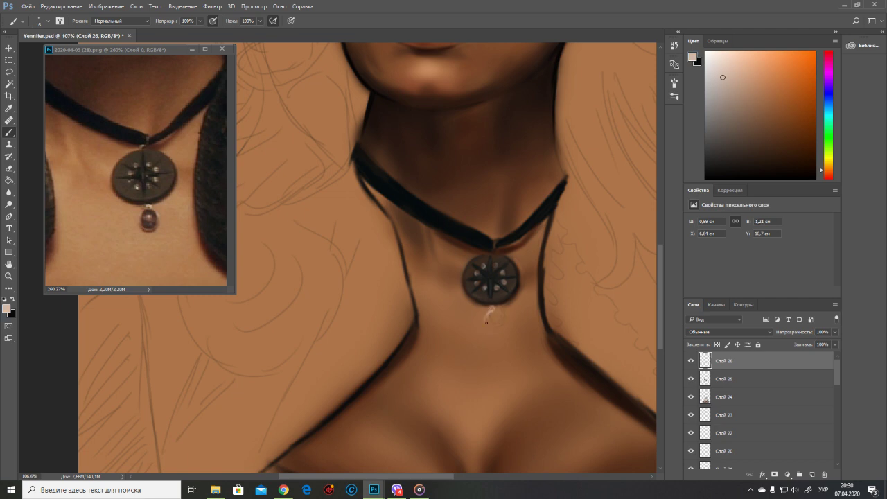
alt+click(488, 316)
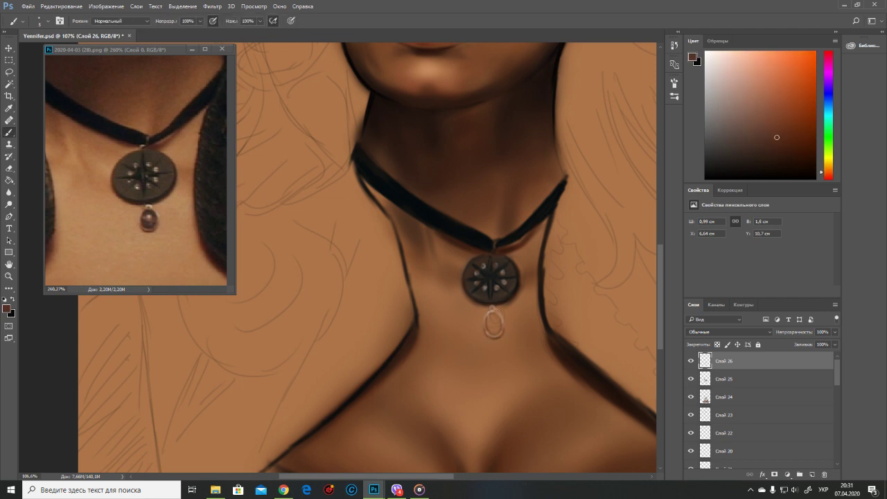
Step: Fill the hanging drop gem with a dark muted purple
alt+click(492, 252)
click(827, 84)
click(748, 149)
drag(491, 316, 493, 326)
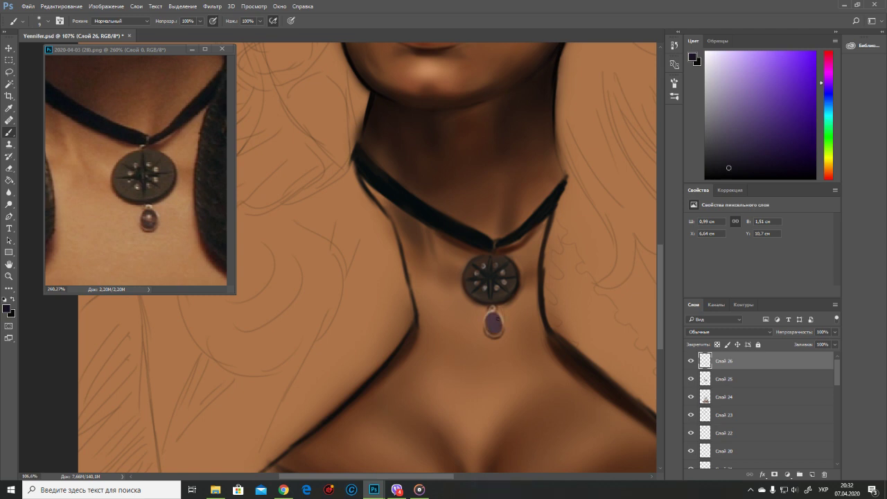
Step: Shade the drop gem with dark tones and add pale highlights to the gem and its setting using sampled colors
alt+click(495, 327)
alt+click(483, 309)
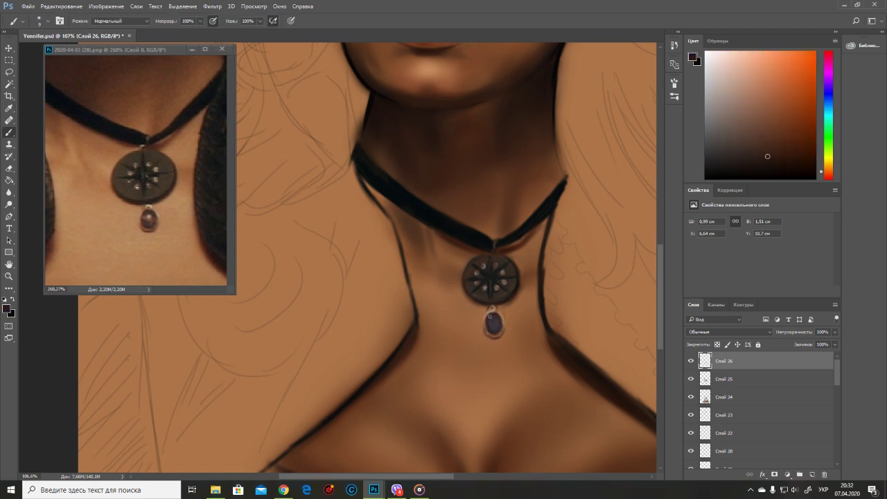
alt+click(494, 326)
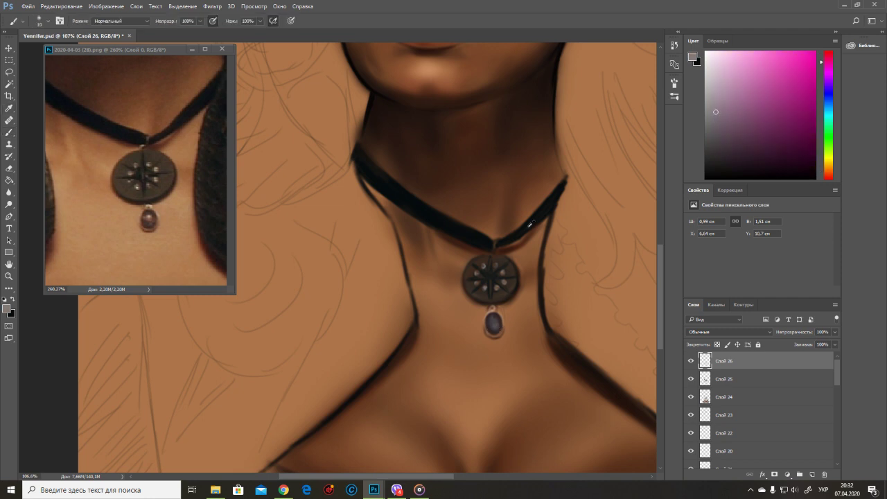
alt+click(500, 322)
alt+click(497, 333)
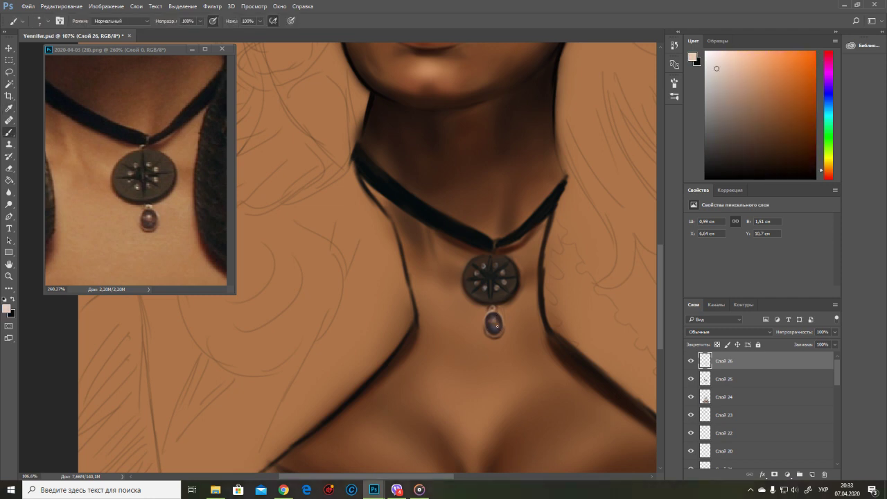
alt+click(485, 320)
alt+click(485, 317)
alt+click(488, 325)
alt+click(491, 344)
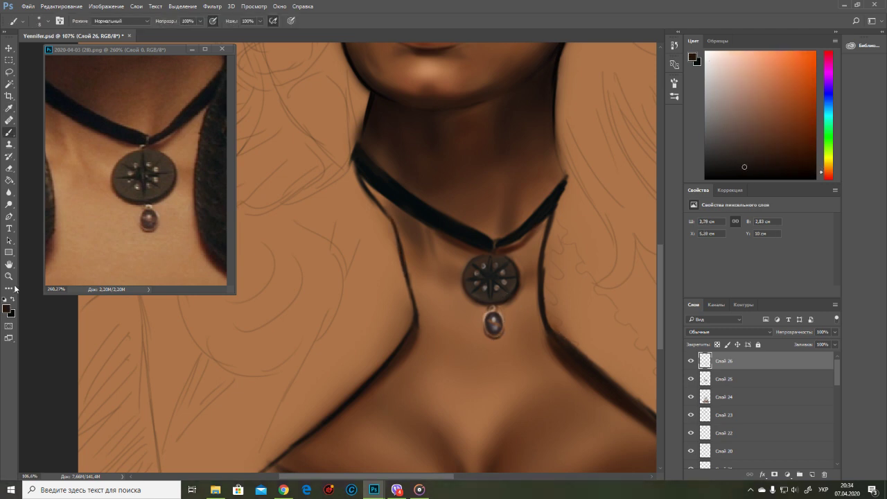
Step: Deepen the shading along the face's edges and the neck on the skin layer with sampled dark browns
key(z)
key(ctrl+0)
click(161, 174)
key(ctrl+0)
click(474, 147)
key(b)
alt+click(470, 201)
scroll(467, 275, down, 3)
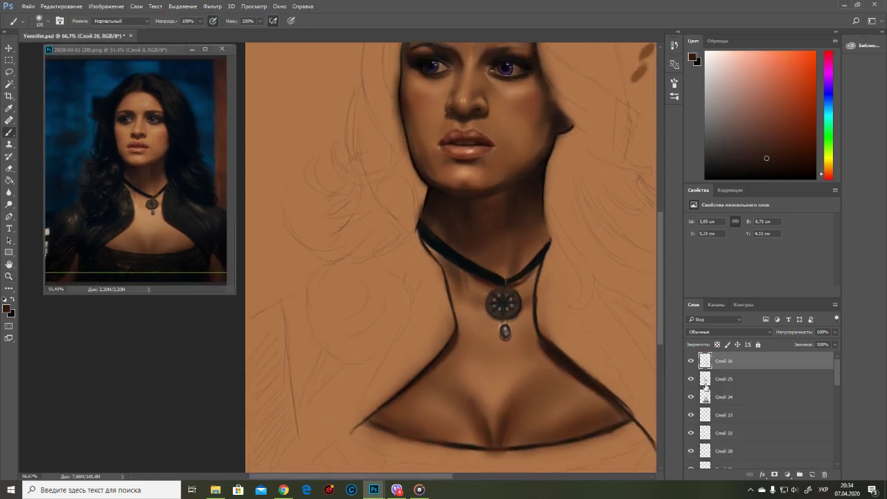
key(alt+bracketleft)
key(alt+bracketleft)
alt+click(534, 175)
key(z)
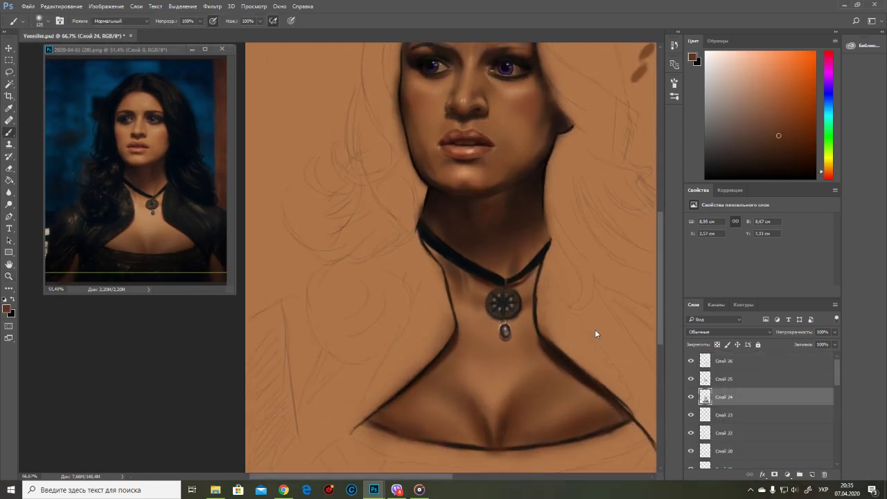
alt+click(593, 333)
key(b)
alt+click(483, 185)
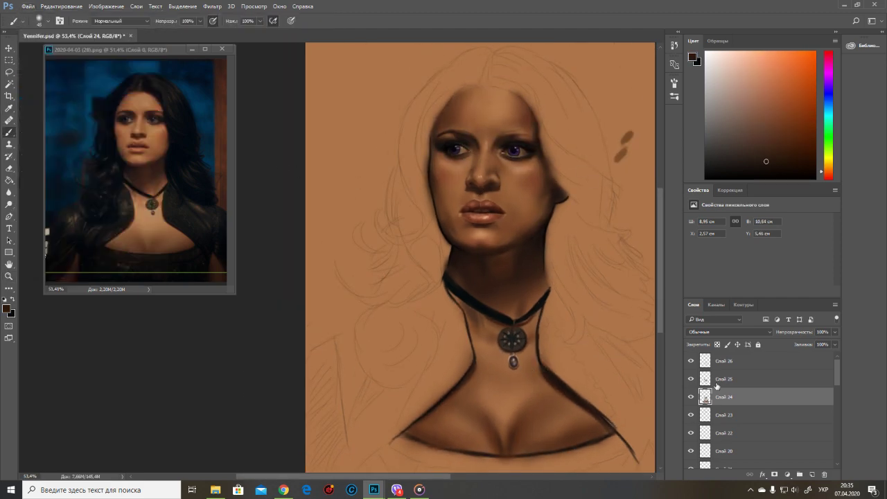
Step: Add a new layer on top and paint the hair on the left of the parting in near-black with a streaky hair brush
key(alt+bracketright)
key(alt+bracketright)
key(ctrl+shift+alt+n)
alt+shift+right_click(534, 75)
mouse_move(447, 68)
mouse_down()
mouse_move(431, 102)
mouse_move(477, 74)
mouse_move(433, 88)
mouse_move(412, 146)
mouse_move(418, 164)
mouse_move(421, 130)
mouse_move(408, 202)
mouse_up()
key(bracketright)
key(bracketright)
key(bracketright)
Step: Paint the near-black hair on the right of the parting down to the shoulder waves with a larger brush
mouse_move(512, 73)
mouse_down()
mouse_move(491, 79)
mouse_move(520, 87)
mouse_move(535, 61)
mouse_move(558, 118)
mouse_move(600, 149)
mouse_move(579, 157)
mouse_move(542, 110)
mouse_move(579, 166)
mouse_move(559, 159)
mouse_move(613, 208)
mouse_move(568, 208)
mouse_move(553, 261)
mouse_move(564, 231)
mouse_move(558, 281)
mouse_move(571, 278)
mouse_move(629, 336)
mouse_up()
key(bracketright)
key(bracketright)
scroll(559, 280, up, 1)
mouse_move(601, 254)
mouse_down()
mouse_move(640, 326)
mouse_move(643, 317)
mouse_move(655, 333)
mouse_up()
Step: Paint the curled near-black locks on the left beside the cheek, neck and shoulder
mouse_move(420, 256)
mouse_down()
mouse_move(395, 183)
mouse_move(403, 146)
mouse_up()
drag(436, 239, 388, 305)
mouse_move(436, 260)
mouse_down()
mouse_move(428, 339)
mouse_move(374, 305)
mouse_up()
mouse_move(430, 319)
mouse_down()
mouse_move(377, 381)
mouse_move(388, 375)
mouse_up()
Step: Switch to a round brush and fill the gap between the hair and the left side of the forehead and cheek with sampled near-black
scroll(491, 80, up, 5)
right_click(459, 200)
double_click(475, 265)
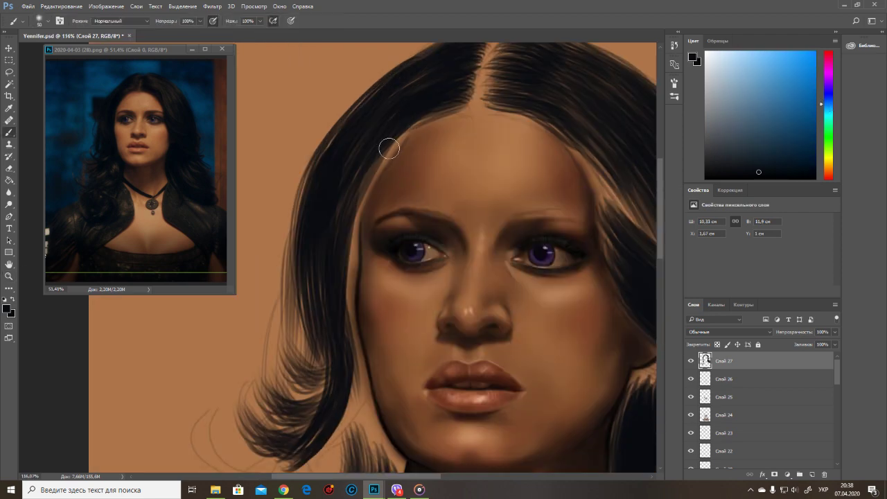
scroll(114, 97, up, 5)
key(ctrl+z)
drag(416, 124, 371, 185)
key(ctrl+z)
alt+click(409, 128)
mouse_move(410, 128)
mouse_down()
mouse_move(384, 145)
mouse_move(354, 231)
mouse_move(364, 199)
mouse_move(345, 305)
mouse_up()
key(bracketright)
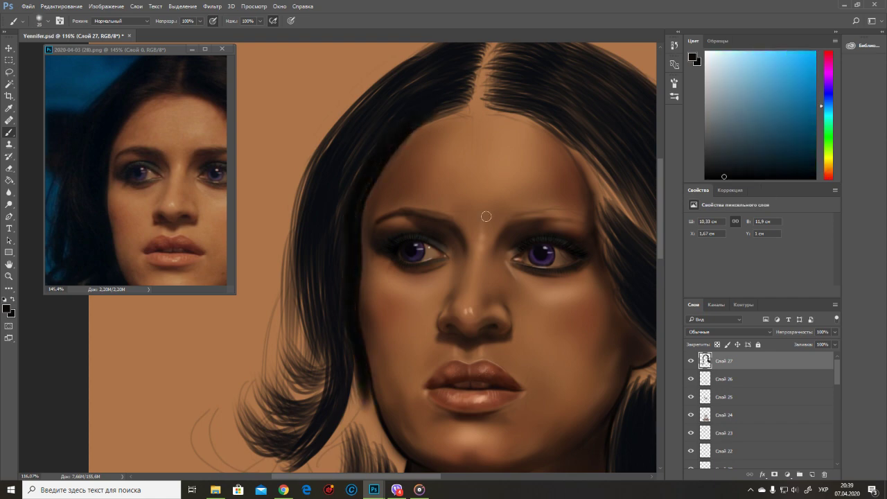
Step: Darken the right hairline from the parting down to the neck with a larger brush, then switch to the streaky hair brush
scroll(353, 352, down, 5)
key(z)
drag(149, 229, 118, 229)
drag(477, 196, 444, 197)
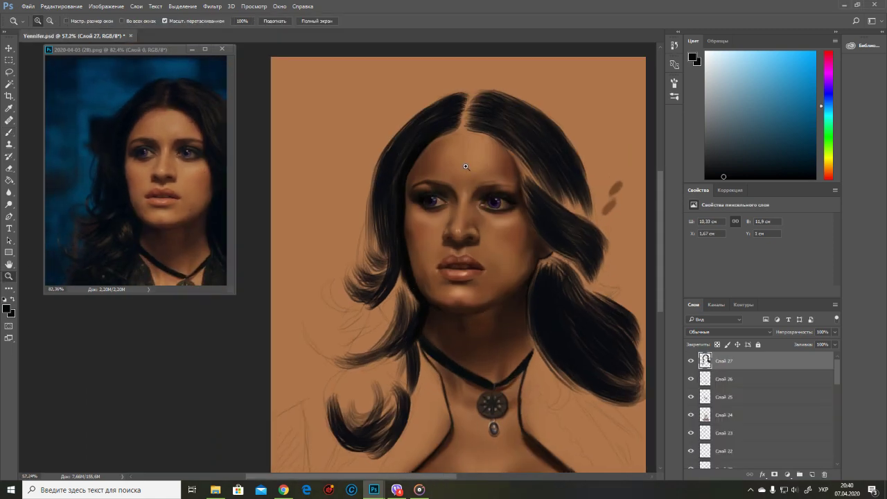
key(b)
mouse_move(513, 157)
mouse_down()
mouse_move(544, 281)
mouse_move(535, 346)
mouse_move(542, 357)
mouse_up()
key(bracketright)
key(bracketright)
drag(478, 131, 469, 93)
right_click(518, 143)
click(525, 138)
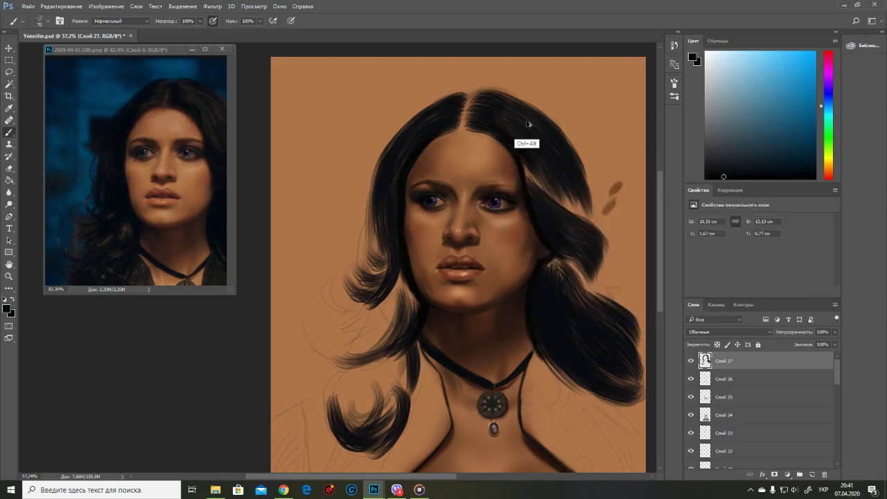
Step: Fill the top hair on both sides of the parting with near-black streaks and narrow the skin line between them
drag(499, 119, 481, 91)
mouse_move(541, 161)
mouse_down()
mouse_move(580, 198)
mouse_move(594, 232)
mouse_up()
mouse_move(423, 125)
mouse_down()
mouse_move(418, 135)
mouse_move(479, 93)
mouse_move(452, 119)
mouse_up()
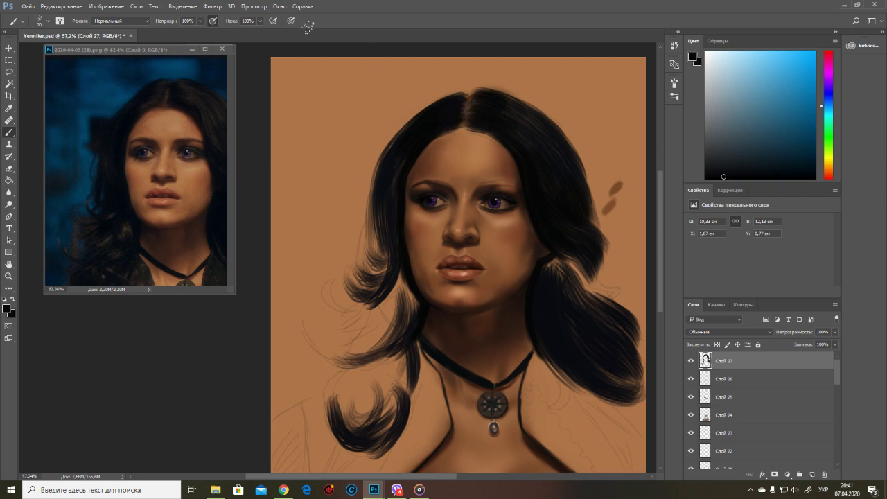
drag(469, 115, 470, 104)
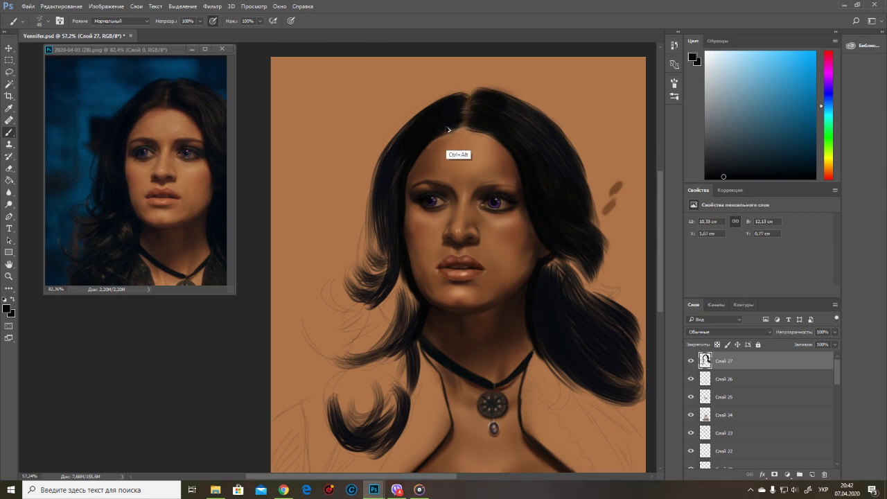
Step: Paint near-black strands along the left outer hair edge and fill the locks and large curl above the left shoulder
mouse_move(374, 285)
mouse_down()
mouse_move(379, 183)
mouse_move(385, 265)
mouse_move(376, 231)
mouse_move(356, 284)
mouse_move(379, 295)
mouse_move(392, 256)
mouse_move(368, 246)
mouse_move(379, 163)
mouse_move(359, 231)
mouse_move(369, 277)
mouse_move(363, 231)
mouse_move(374, 180)
mouse_move(359, 241)
mouse_move(372, 253)
mouse_move(361, 228)
mouse_move(371, 163)
mouse_up()
key(ctrl+z)
drag(368, 202, 367, 175)
mouse_move(374, 331)
mouse_down()
mouse_move(323, 283)
mouse_move(329, 302)
mouse_up()
mouse_move(393, 356)
mouse_down()
mouse_move(342, 303)
mouse_move(387, 327)
mouse_move(340, 302)
mouse_move(399, 357)
mouse_move(402, 395)
mouse_up()
drag(138, 208, 149, 146)
mouse_move(398, 357)
mouse_down()
mouse_move(381, 423)
mouse_move(333, 430)
mouse_up()
mouse_move(379, 374)
mouse_down()
mouse_move(334, 417)
mouse_move(347, 435)
mouse_up()
Step: With a smaller brush, paint loose near-black lock tips flicking outward beside the left cheek and neck
key(bracketleft)
key(bracketleft)
key(bracketleft)
key(bracketleft)
mouse_move(353, 366)
mouse_down()
mouse_move(320, 393)
mouse_move(311, 328)
mouse_move(308, 361)
mouse_up()
mouse_move(383, 349)
mouse_down()
mouse_move(327, 361)
mouse_move(336, 309)
mouse_up()
drag(173, 173, 70, 187)
Step: Fill the right shoulder waves with near-black using a larger brush, add a loose lock beside the neck, then reduce the brush size
key(bracketright)
key(bracketright)
key(bracketright)
key(bracketright)
key(bracketright)
key(bracketright)
mouse_move(553, 262)
mouse_down()
mouse_move(584, 301)
mouse_move(600, 303)
mouse_move(636, 389)
mouse_up()
drag(594, 304, 640, 344)
drag(575, 350, 546, 385)
drag(547, 353, 565, 410)
drag(585, 258, 558, 272)
key(bracketleft)
key(bracketleft)
key(bracketleft)
key(bracketleft)
key(bracketleft)
Step: Add a new layer and paint dark brown highlight strands on both sides of the parting and down the right hair
click(828, 171)
click(767, 118)
scroll(135, 166, down, 2)
key(ctrl+shift+alt+n)
key(bracketright)
key(bracketright)
alt+click(531, 161)
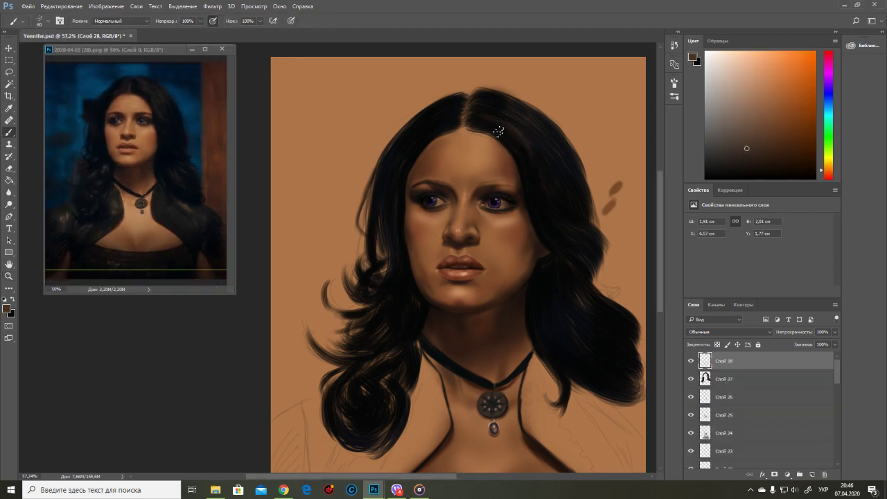
drag(432, 128, 451, 122)
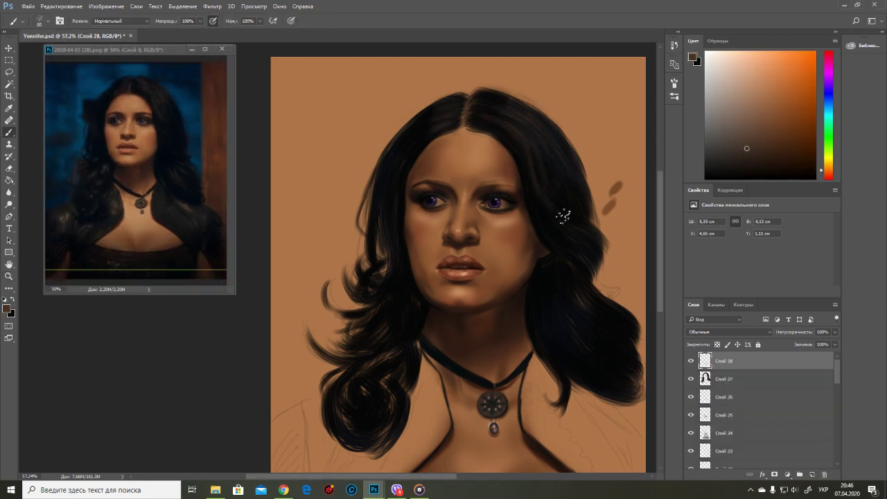
drag(562, 216, 552, 310)
Step: Choose another brush and add strands of a sampled hair tone to the right waves and the left hair length
right_click(588, 320)
double_click(606, 363)
alt+click(563, 326)
drag(569, 313, 545, 322)
mouse_move(391, 189)
mouse_down()
mouse_move(382, 289)
mouse_move(400, 342)
mouse_up()
Step: Return to the base hair layer and deepen the left locks beside the jaw with sampled near-black
key(alt+bracketleft)
alt+click(562, 272)
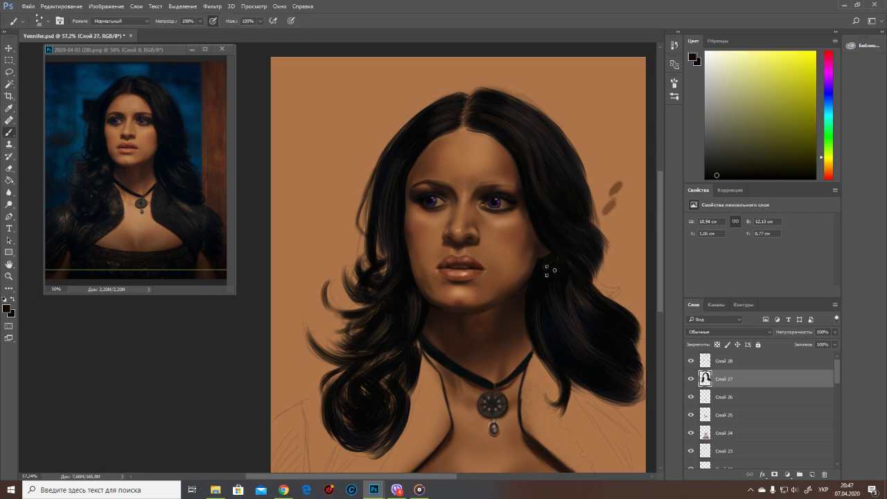
drag(386, 257, 382, 236)
drag(376, 300, 327, 317)
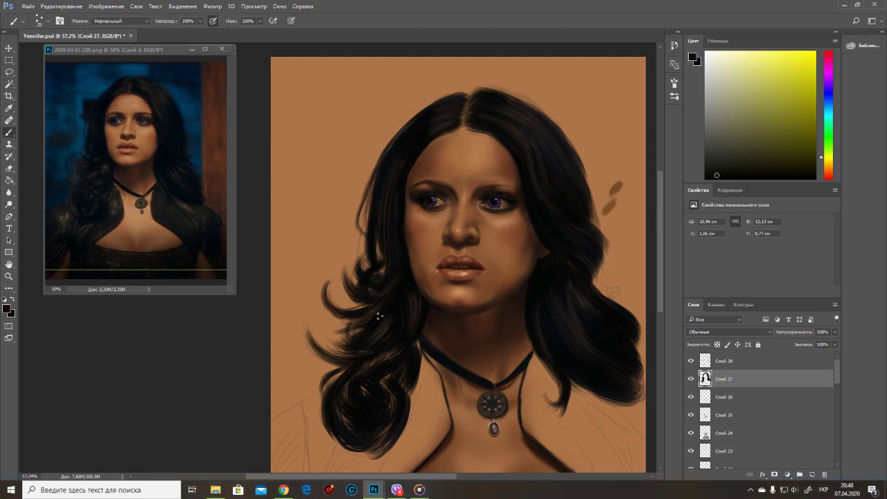
Step: With a much smaller brush, paint thin near-black strands along the left outer edge and over the top of the lower curl
key(bracketleft)
key(bracketleft)
key(bracketleft)
key(bracketleft)
key(bracketleft)
key(bracketleft)
drag(358, 183, 366, 234)
mouse_move(406, 349)
mouse_down()
mouse_move(391, 447)
mouse_move(352, 454)
mouse_move(347, 366)
mouse_move(336, 379)
mouse_up()
Step: Change the brush and cover the skin-coloured gaps inside the lower left curl with near-black
key(ctrl+b)
key(Escape)
right_click(375, 404)
key(Return)
mouse_move(374, 403)
mouse_down()
mouse_move(396, 374)
mouse_move(388, 356)
mouse_up()
Step: Switch to the highlight layer and paint brown strands in the lower left curl with a smaller brush
key(alt+bracketright)
alt+click(374, 364)
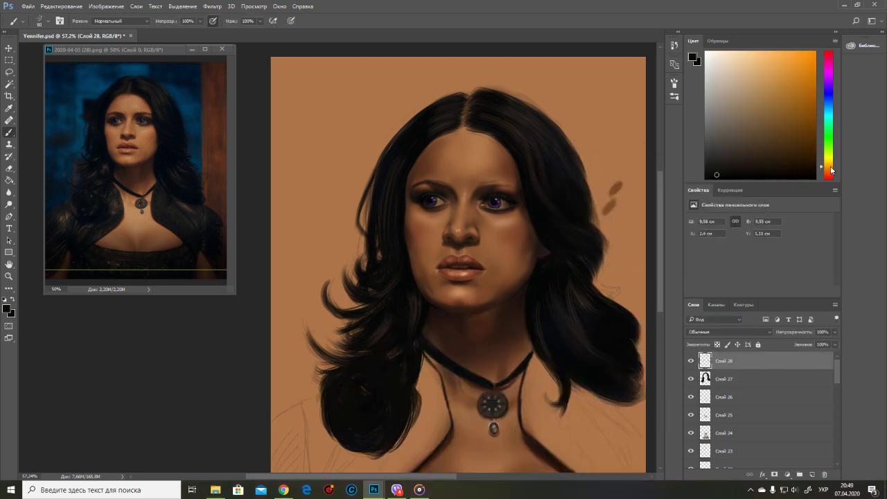
key(bracketleft)
key(bracketleft)
key(bracketleft)
key(bracketleft)
key(bracketleft)
drag(333, 403, 348, 415)
Step: Add finer brown strands curving through the lower left curl, then soften them with the eraser at 47% opacity
key(bracketleft)
key(bracketleft)
key(bracketleft)
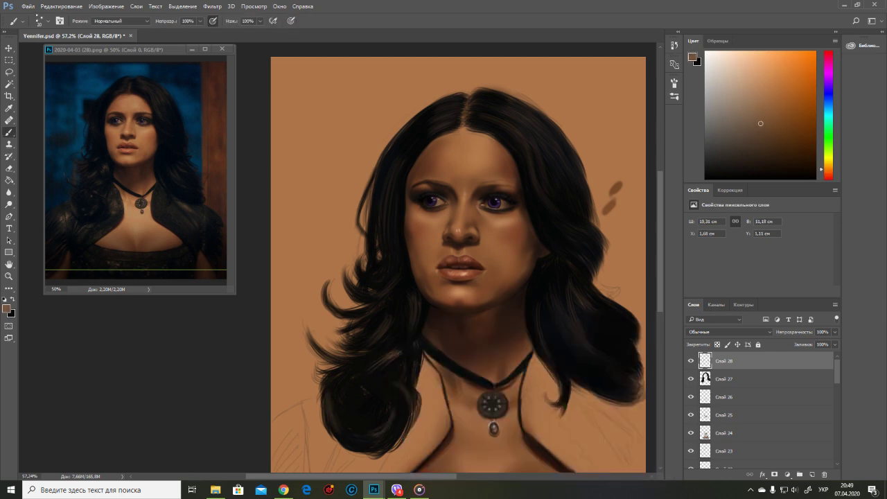
drag(352, 381, 382, 410)
key(e)
right_click(372, 351)
key(Escape)
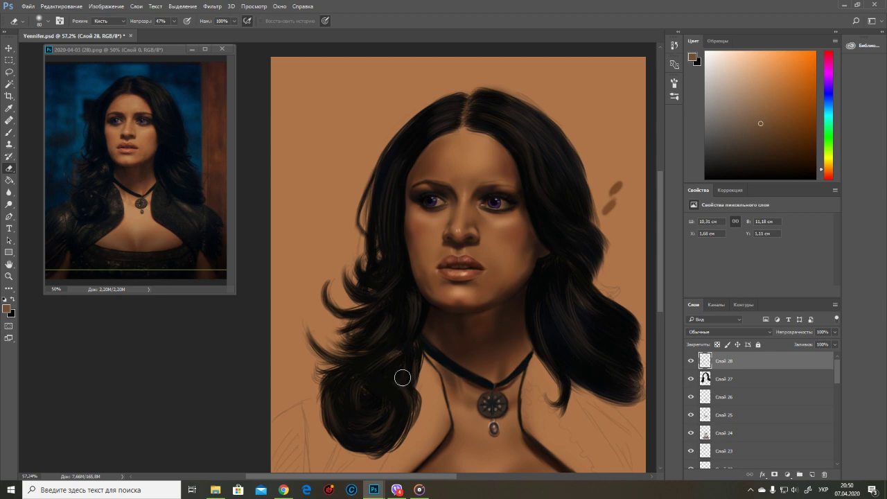
Step: Pick a dark teal, raise the eraser opacity to 100%, and paint bluish strands through the base hair layer
click(827, 124)
click(781, 147)
click(831, 122)
click(778, 164)
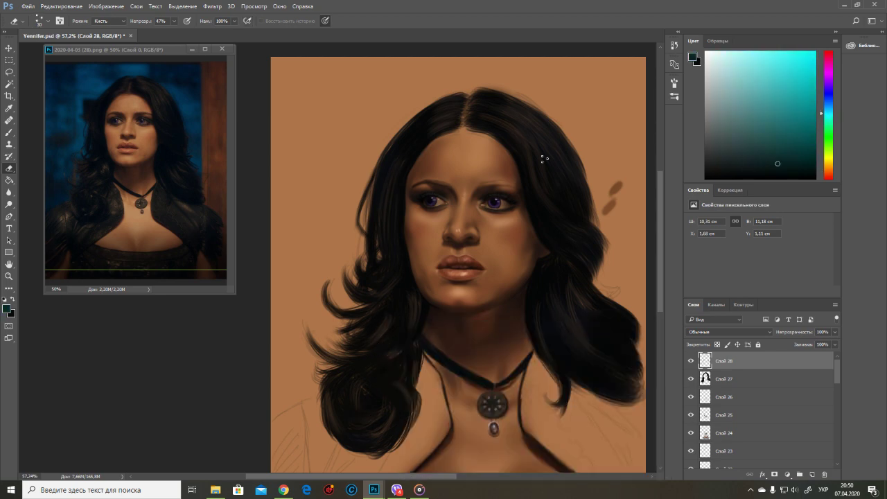
key(0)
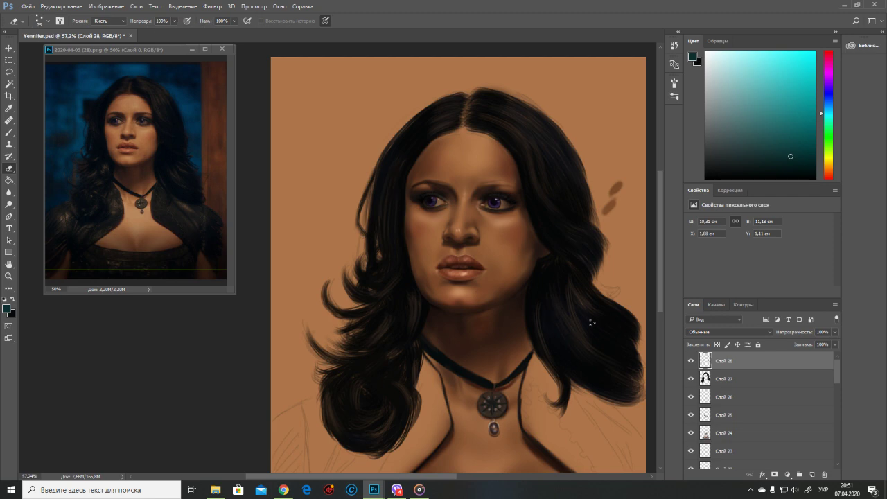
ctrl+click(402, 387)
key(b)
click(416, 83)
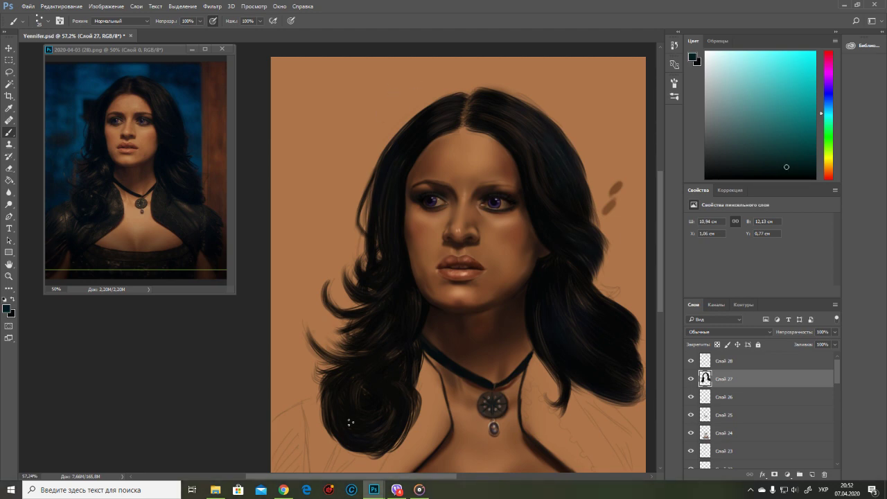
Step: Add a layer beneath the base hair and fill the gaps and neck-side edges with a soft round black brush
key(shift+ctrl+alt+n)
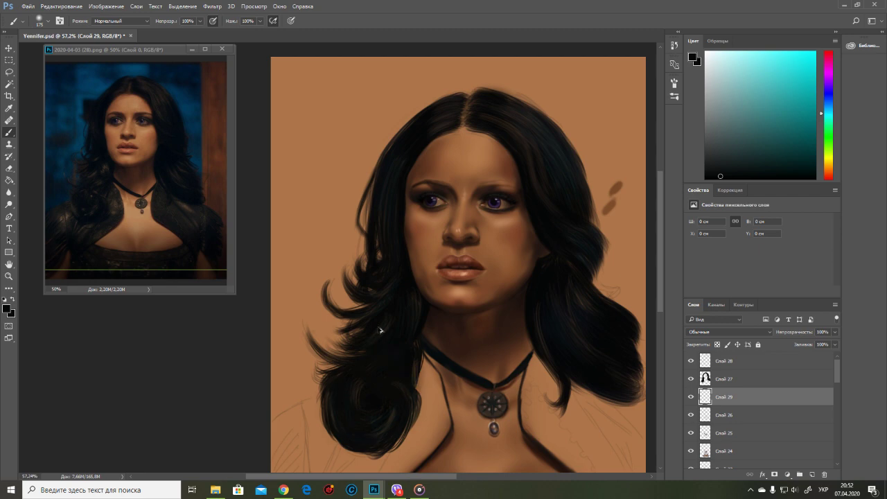
mouse_move(416, 360)
mouse_down()
mouse_move(371, 382)
mouse_move(510, 127)
mouse_move(436, 356)
mouse_up()
key(bracketleft)
key(bracketleft)
key(bracketleft)
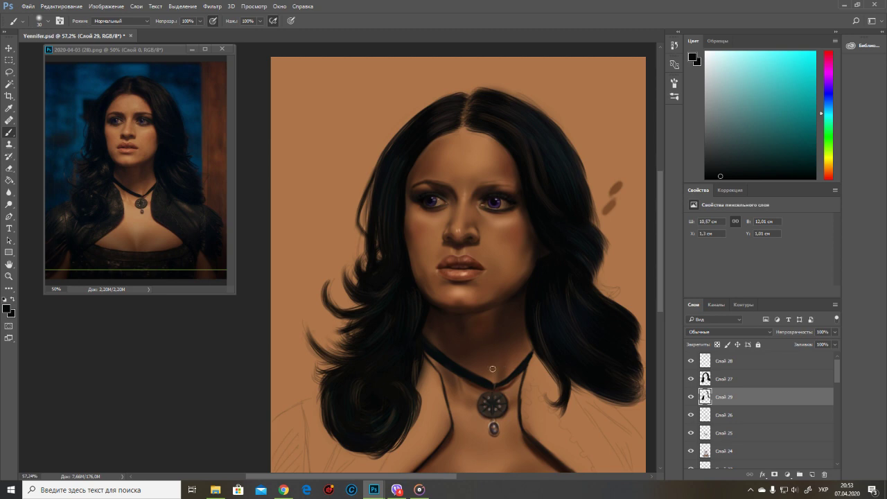
Step: On the highlight layer, paint fine strands over the top and sides of the hair with sampled tan and dark hair tones
key(alt+bracketright)
alt+click(610, 138)
right_click(615, 130)
key(Escape)
key(bracketleft)
key(bracketleft)
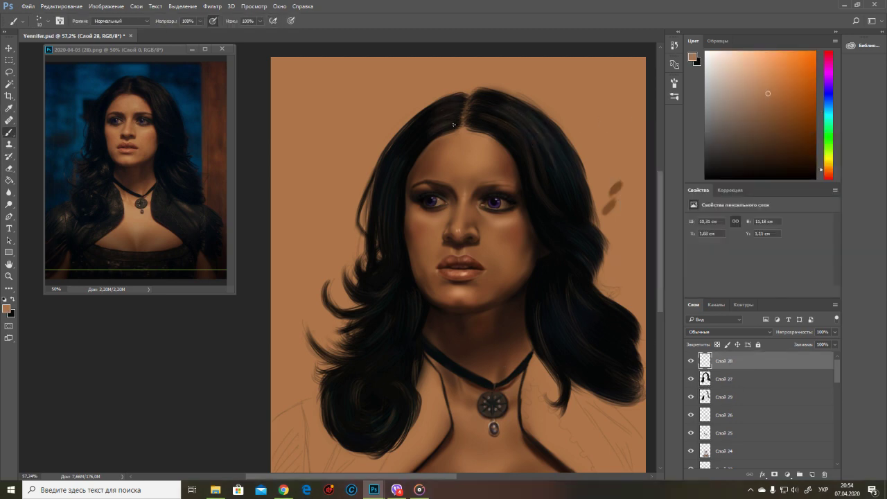
alt+click(442, 122)
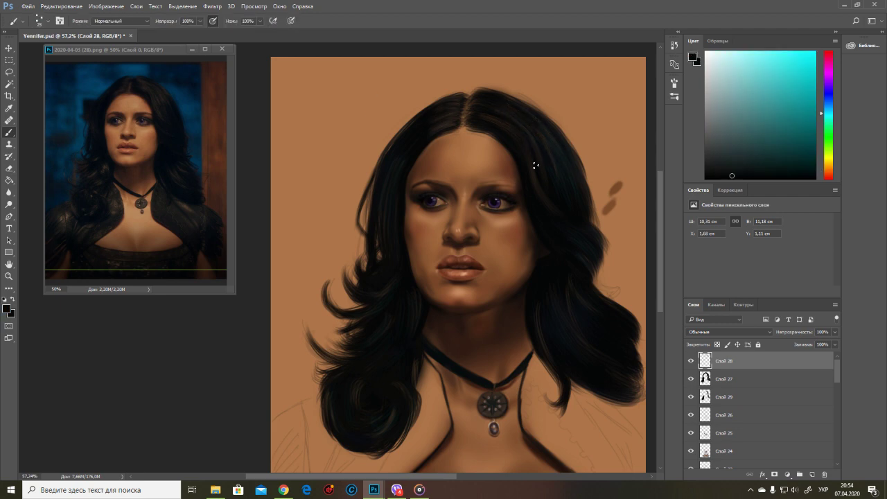
alt+click(574, 202)
alt+click(584, 86)
alt+click(389, 298)
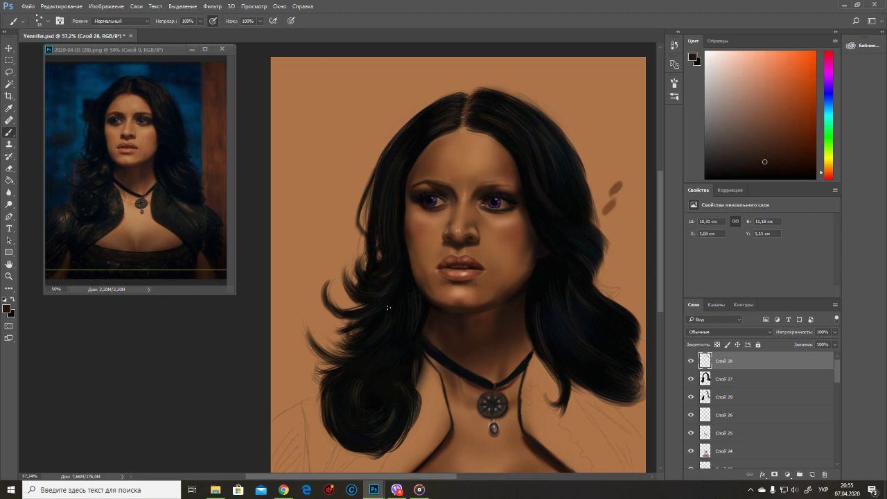
Step: Sample the tan background tone and paint highlight strands through the hair at 61% brush opacity
alt+click(333, 419)
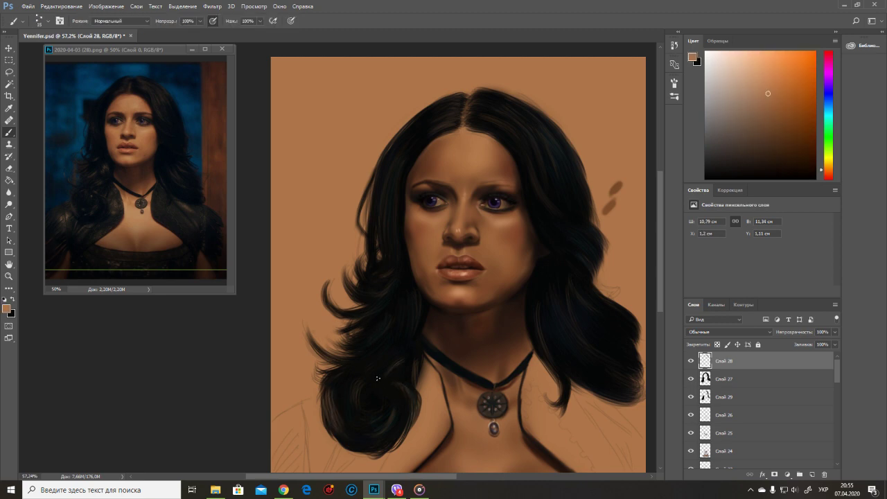
key(6)
key(1)
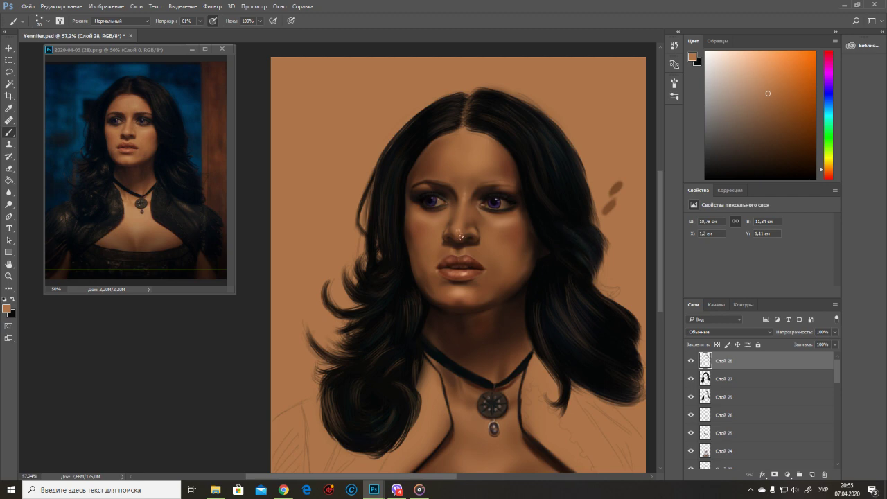
Step: Sample near-black, restore the brush opacity to 100%, and tone down the highlights on the right waves with a streaky brush
alt+click(412, 147)
key(0)
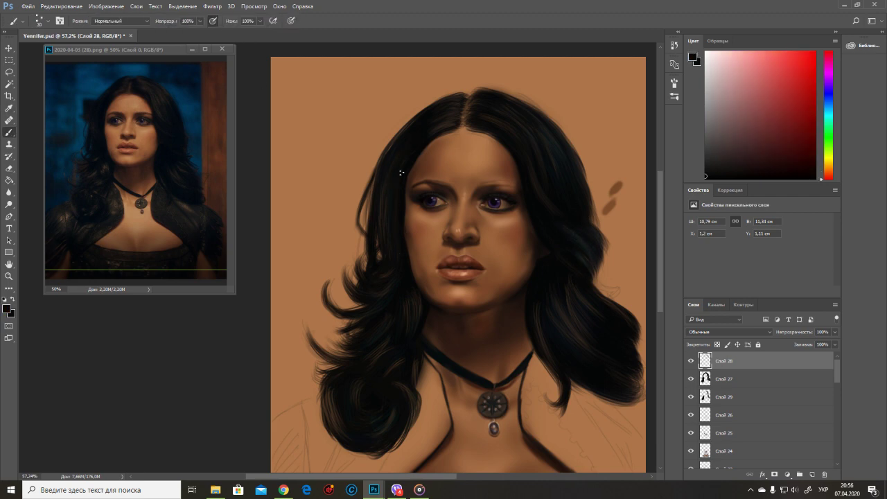
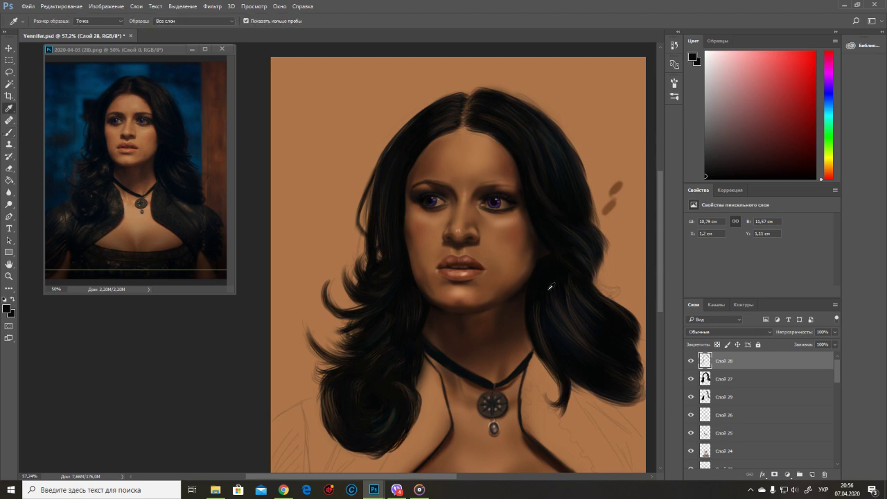
right_click(577, 319)
drag(563, 326, 574, 295)
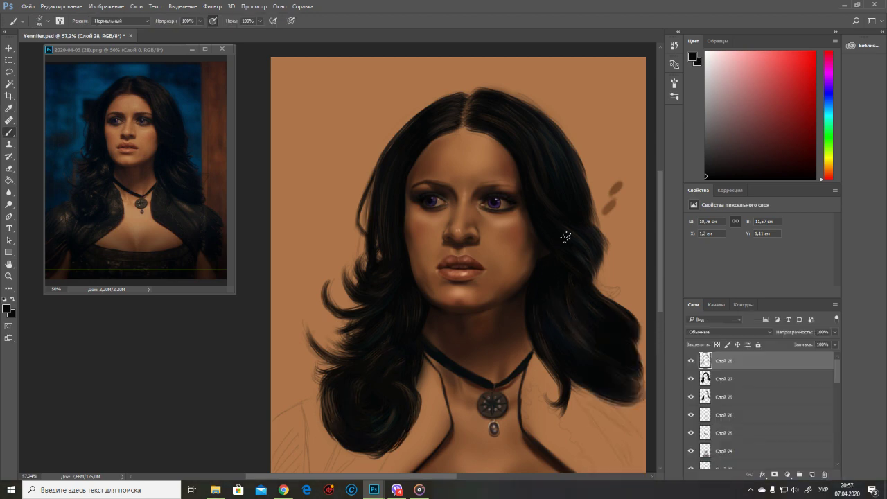
Step: Erase the stray right outer edge of the base hair and repaint the contour with sampled near-black
key(alt+bracketleft)
key(e)
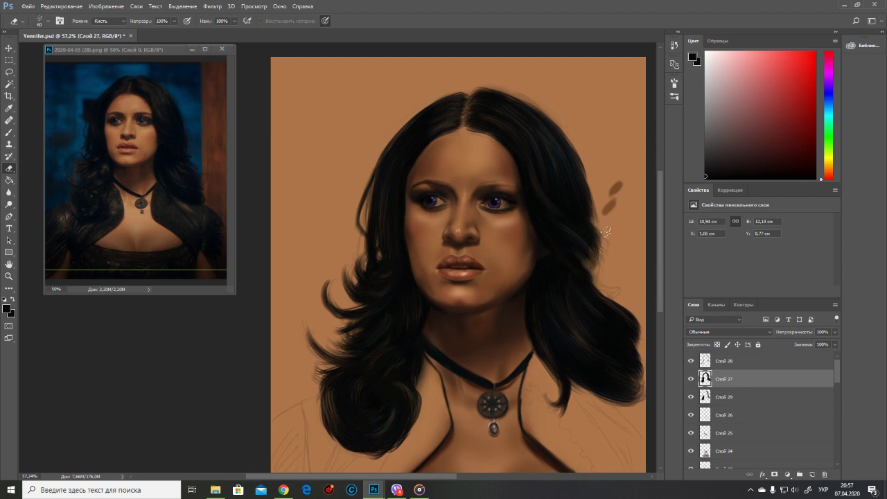
key(b)
alt+click(587, 244)
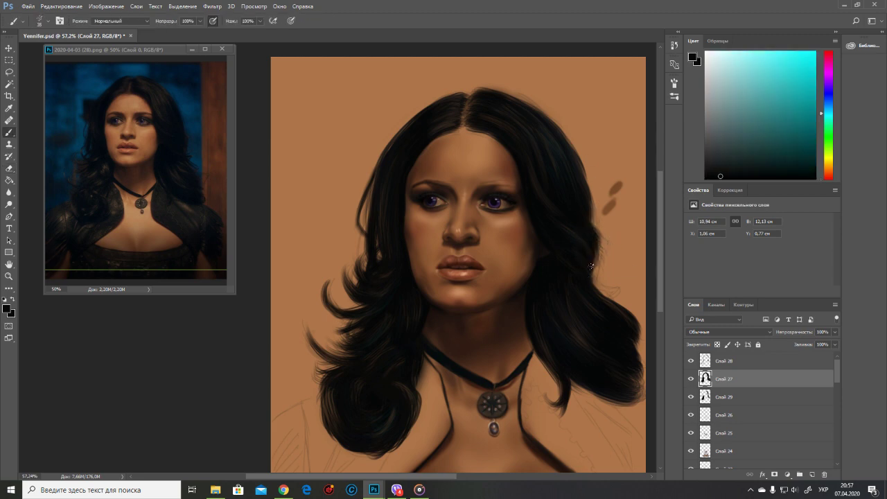
key(alt+bracketright)
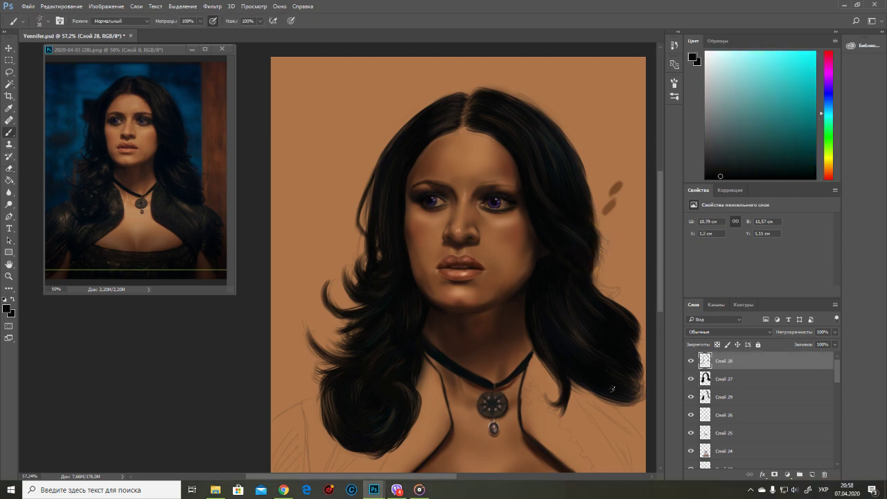
Step: Sample dark brown and shade the skin along the hairline on the layer beneath the hair with a soft round brush
alt+click(509, 149)
key(alt+bracketleft)
key(alt+bracketleft)
key(alt+bracketleft)
right_click(509, 149)
key(Escape)
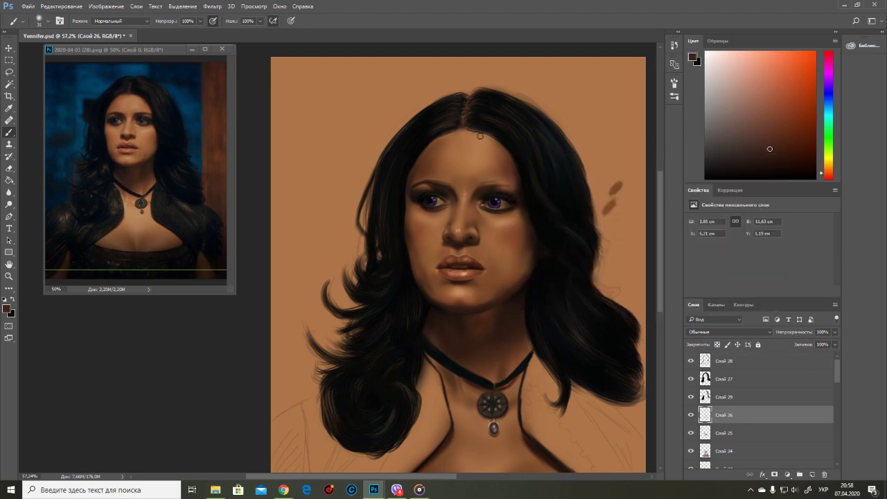
Step: Add a top layer and refine the left face contour and chin edge with a small near-black brush
alt+click(392, 219)
scroll(131, 109, up, 3)
scroll(419, 213, up, 3)
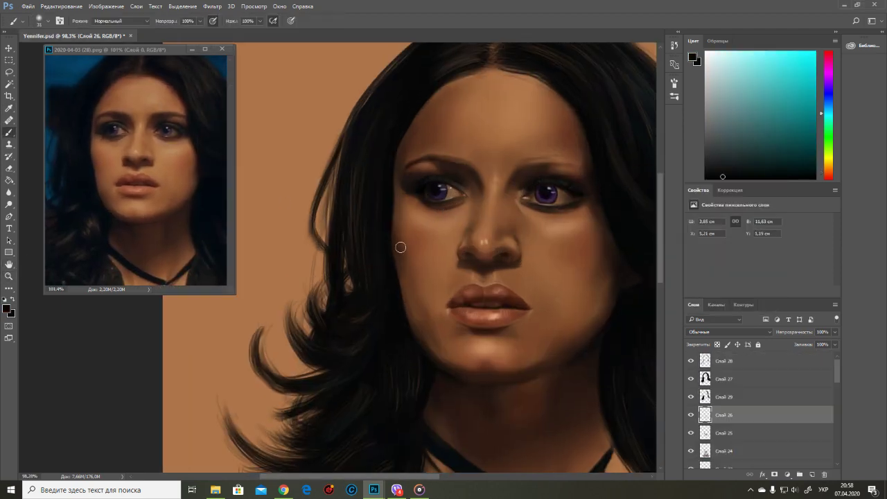
click(798, 476)
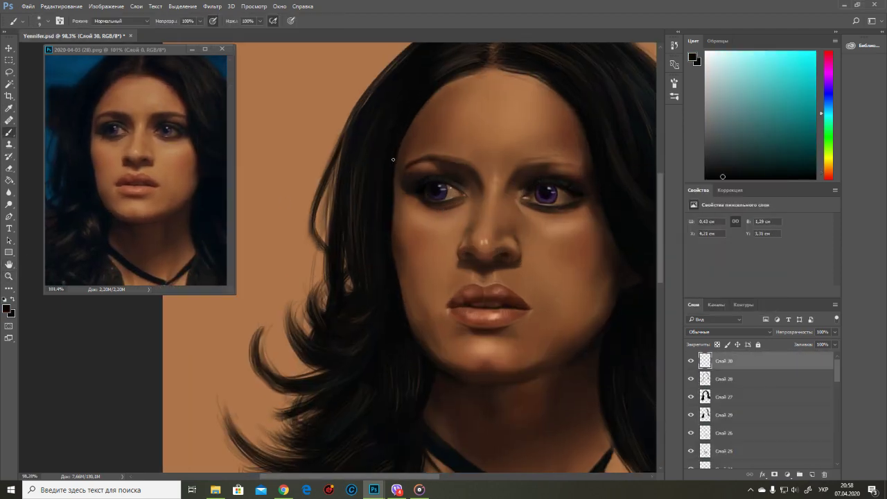
drag(395, 153, 389, 237)
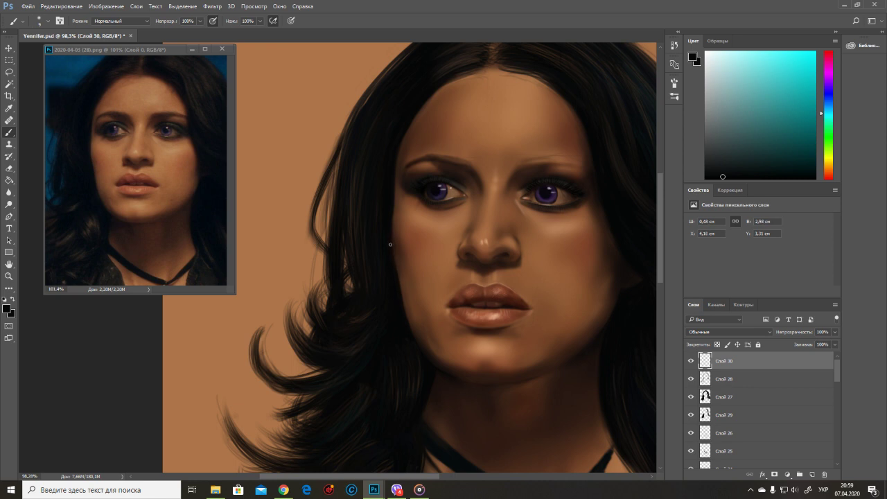
drag(454, 374, 483, 376)
Step: Return to the skin shading layer and blend reddish brown along the forehead edges with a larger soft brush
alt+click(453, 111)
key(bracketright)
key(bracketright)
key(bracketright)
ctrl+click(625, 118)
key(bracketright)
alt+click(459, 90)
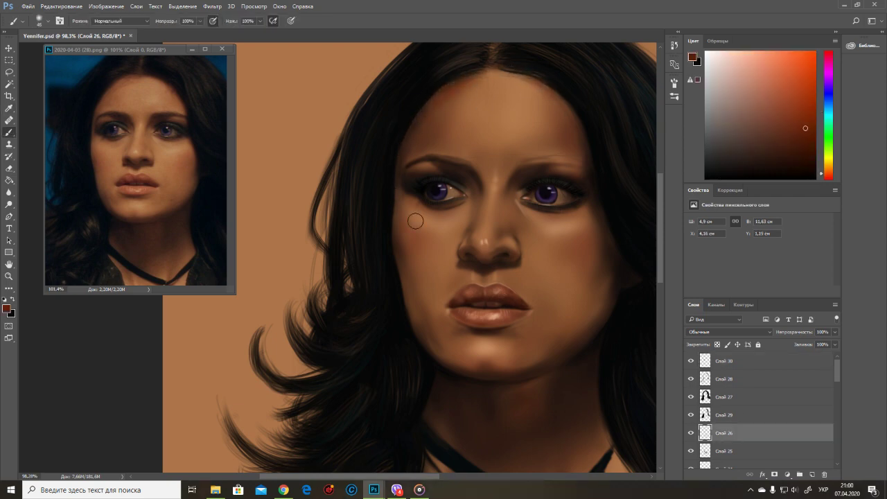
Step: Enlarge the soft brush to 100 px and sample a light skin tone from the face
scroll(443, 187, up, 1)
key(bracketright)
key(bracketright)
key(bracketright)
key(bracketright)
alt+click(491, 147)
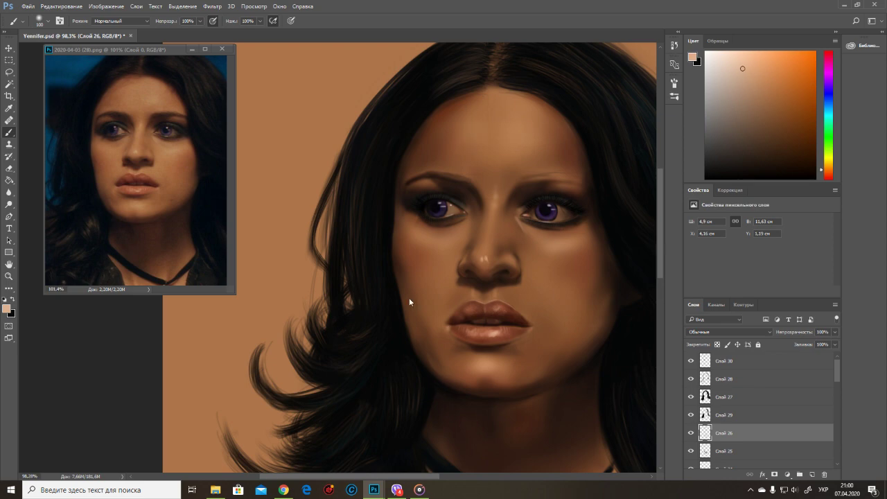
Step: Add a new top layer and paint near-black hairs along both eyebrows with a small brush
right_click(532, 175)
key(Escape)
key(ctrl+shift+alt+n)
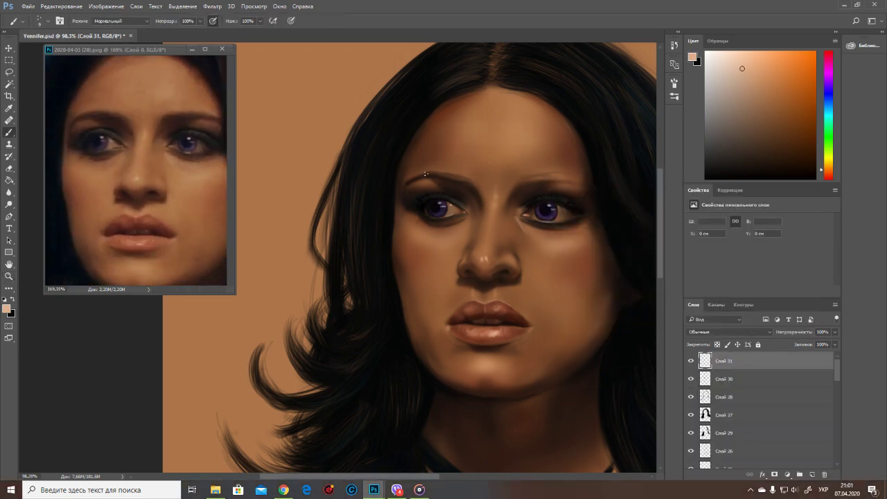
click(715, 175)
scroll(426, 184, up, 4)
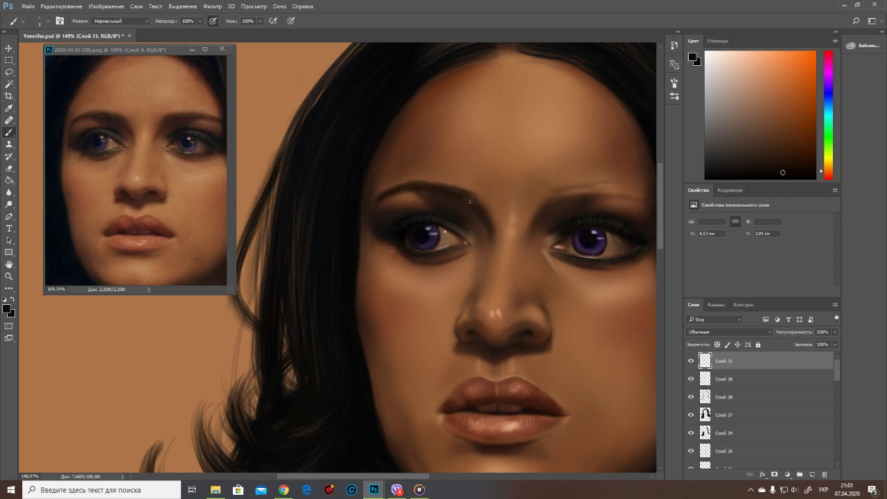
drag(570, 189, 493, 187)
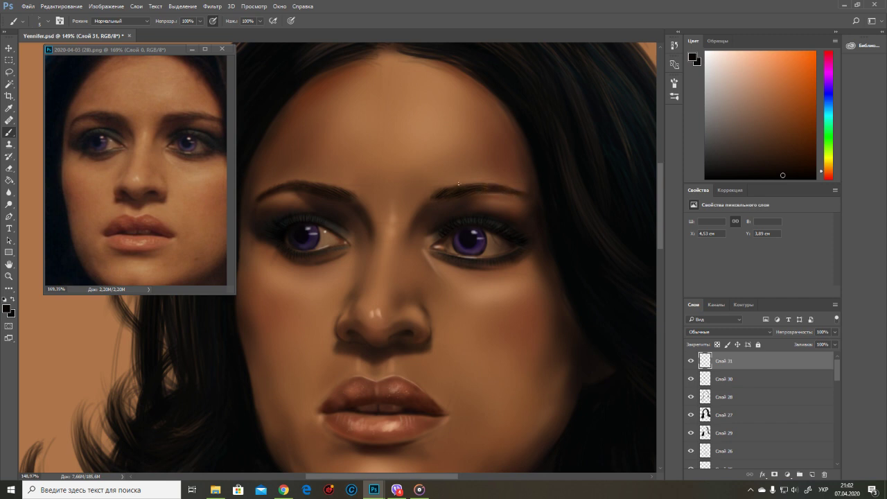
Step: Sample dark and brown tones around the right eyebrow and build up its hairs from the inner end outward
alt+click(496, 197)
alt+click(489, 195)
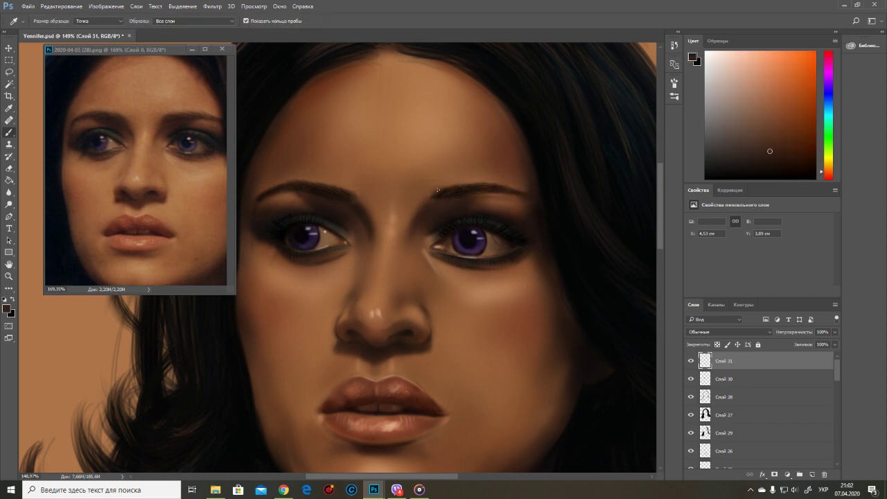
alt+click(445, 191)
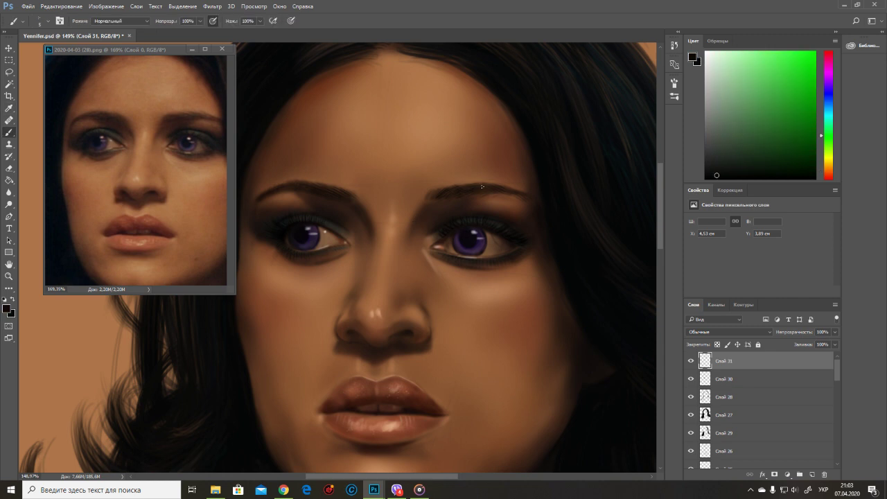
alt+click(460, 189)
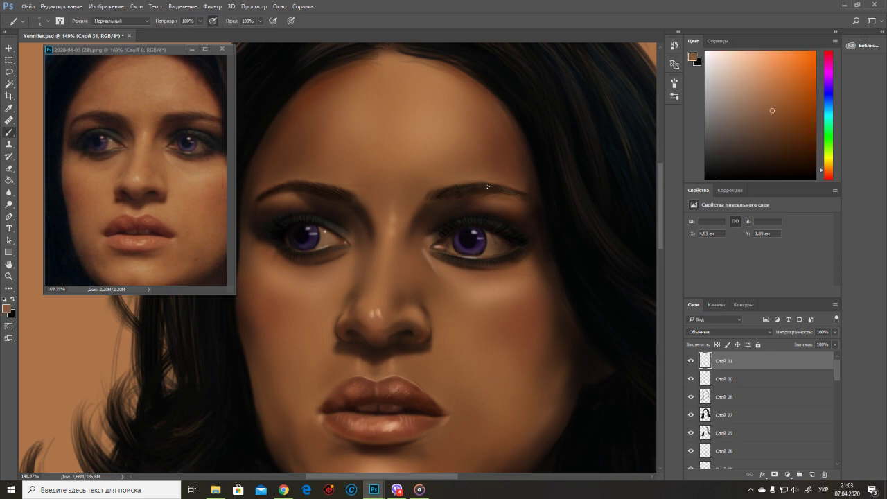
alt+click(430, 191)
Step: Switch to a 2 px brush tip and add fine near-black hairs to both eyebrows
right_click(501, 184)
key(Escape)
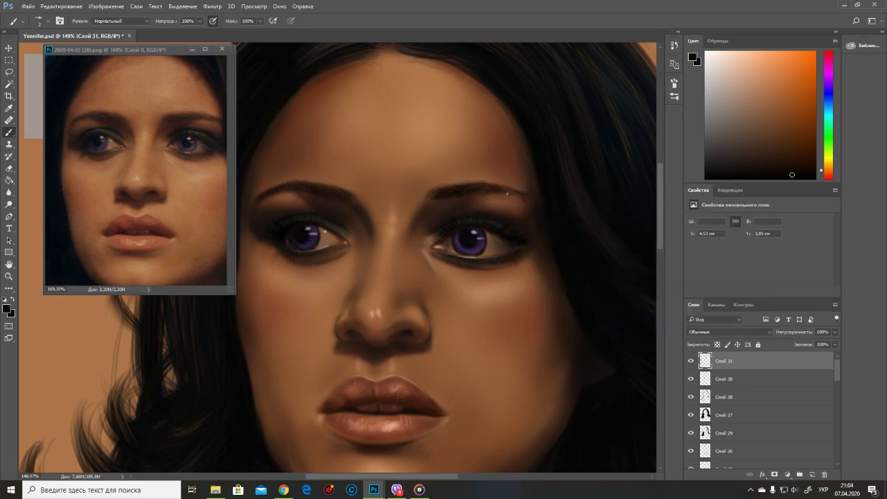
alt+click(436, 194)
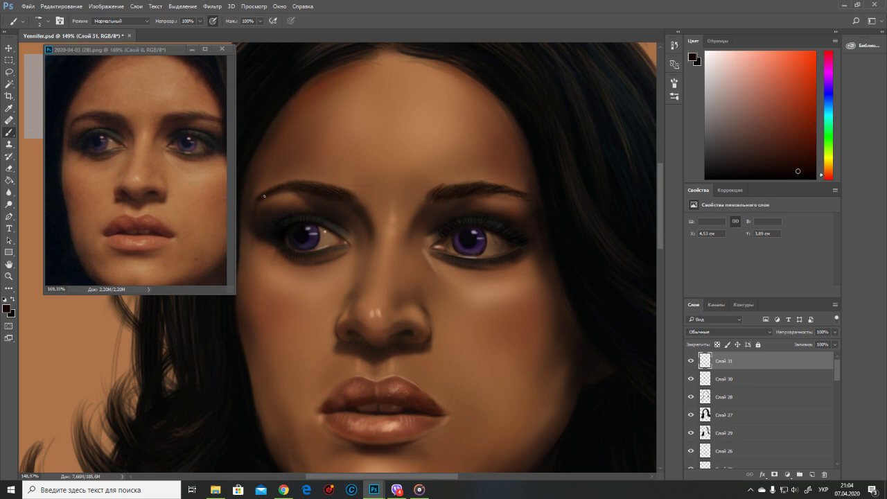
drag(274, 189, 295, 214)
Step: Refine the right eyebrow with brown tones sampled from the brow and the forehead skin
alt+click(478, 189)
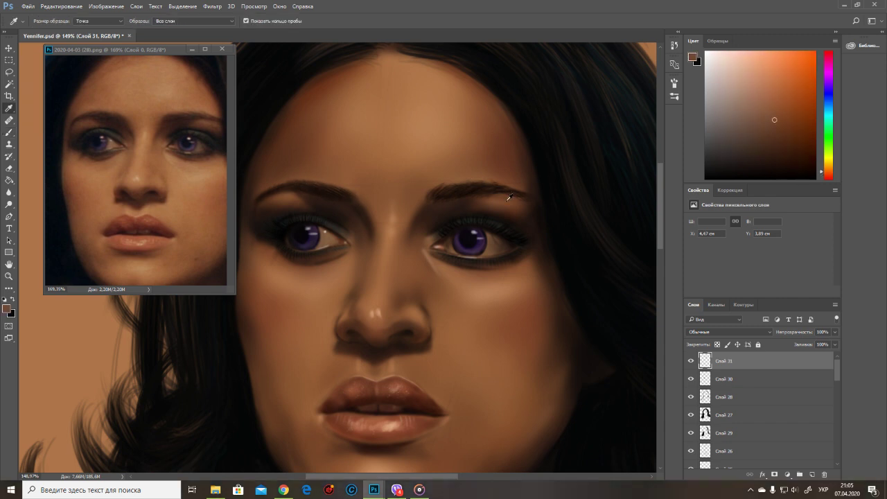
alt+click(453, 162)
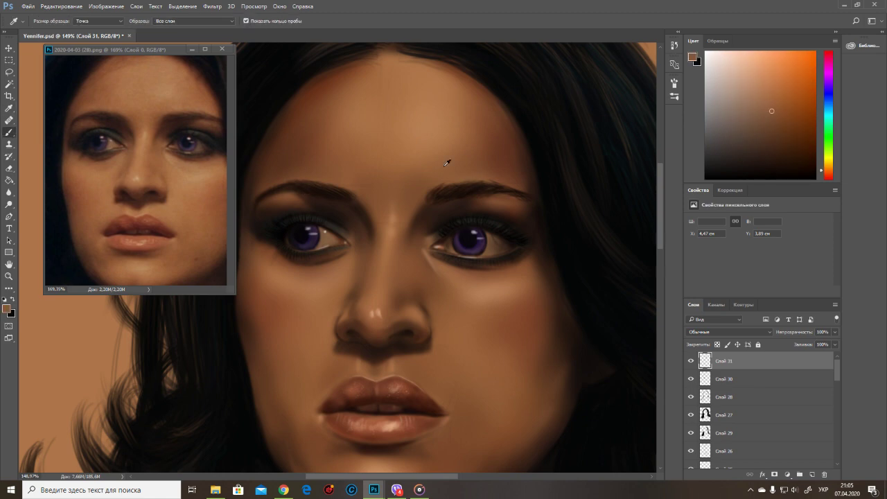
alt+click(491, 185)
Step: Clean up the right eyebrow's stray strokes with a fine-tipped eraser
key(z)
mouse_move(362, 323)
mouse_down()
mouse_move(326, 330)
mouse_move(367, 330)
mouse_up()
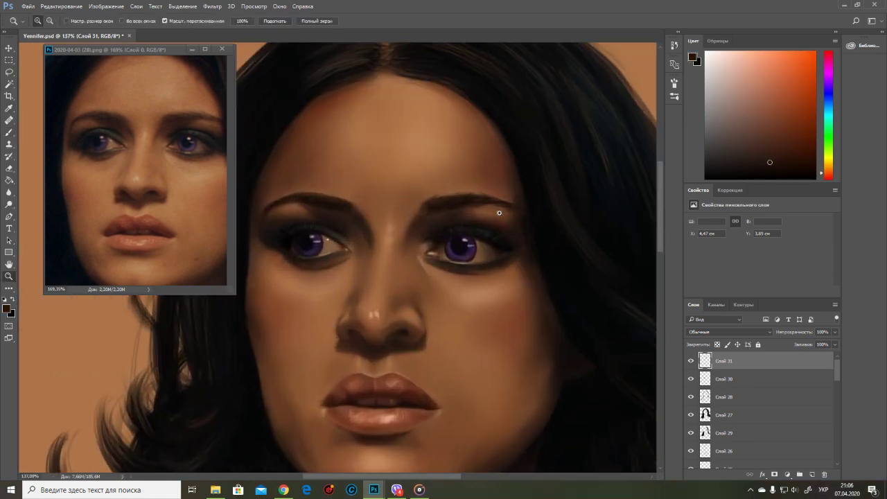
key(e)
right_click(431, 208)
click(460, 194)
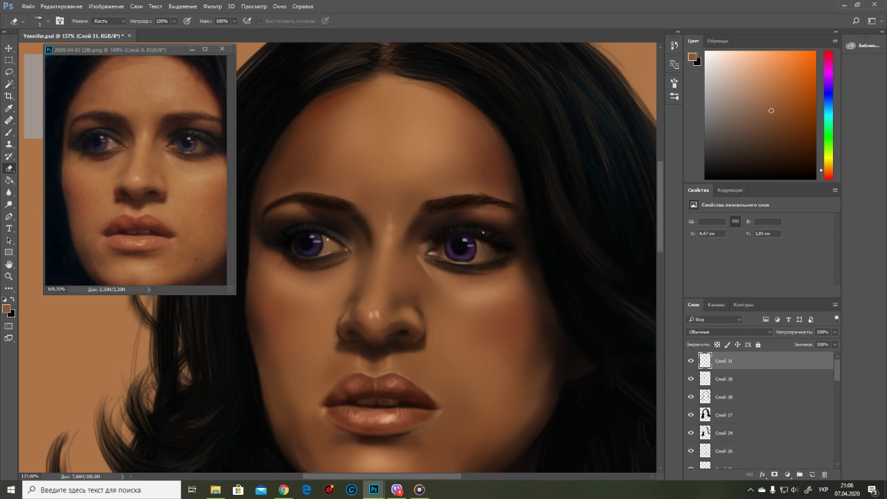
Step: Return to the fine brush and touch up both eyebrows with sampled skin brown and near-black
key(b)
alt+click(448, 206)
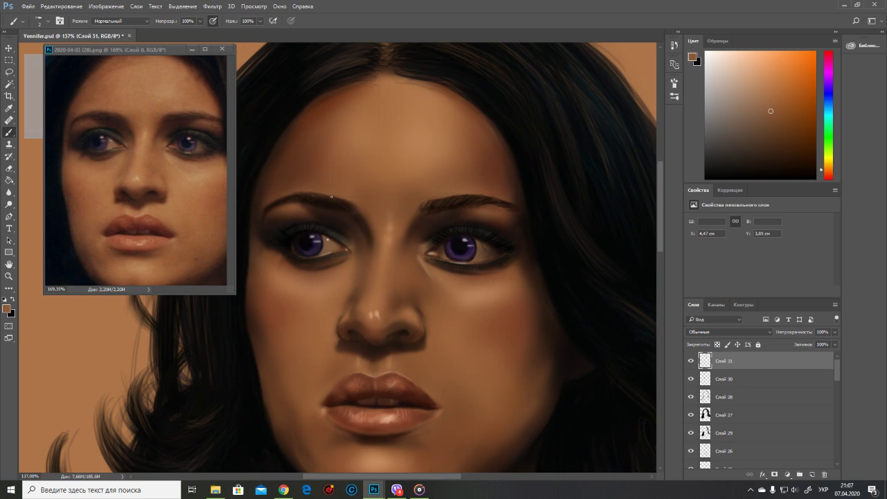
alt+click(420, 216)
alt+click(531, 205)
Step: Select the skin shading layer Слой 26 and darken the face edge beside the right eye and cheek with a soft 25 px brush
ctrl+click(568, 295)
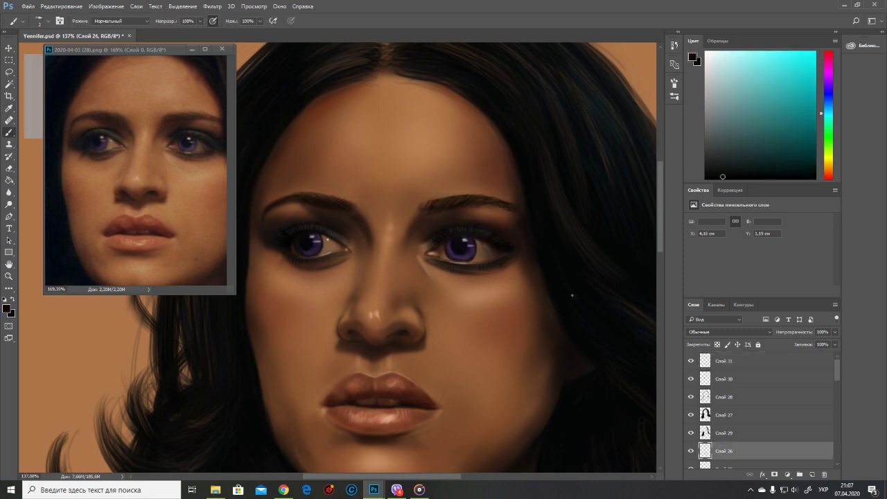
alt+click(547, 291)
right_click(547, 291)
key(Escape)
alt+click(525, 239)
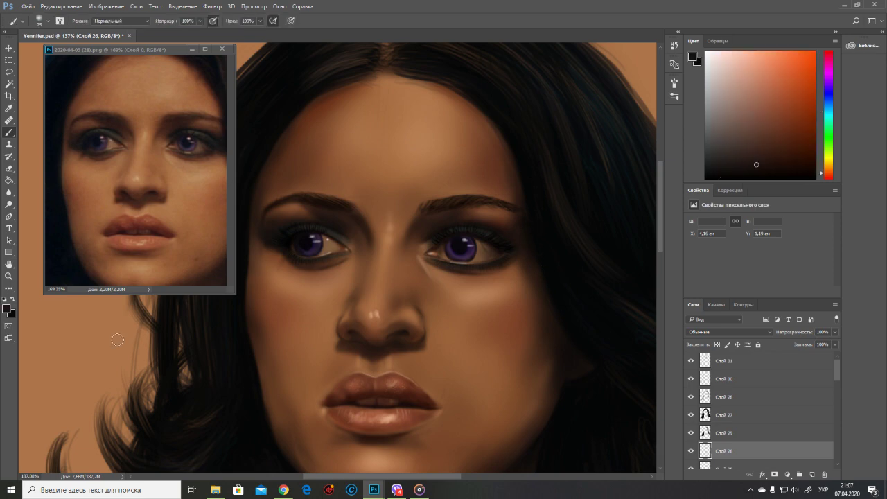
Step: Try covering the hair right of the parting with sampled near-black on the top layer
key(ctrl+0)
key(ctrl+1)
ctrl+click(420, 129)
alt+click(421, 130)
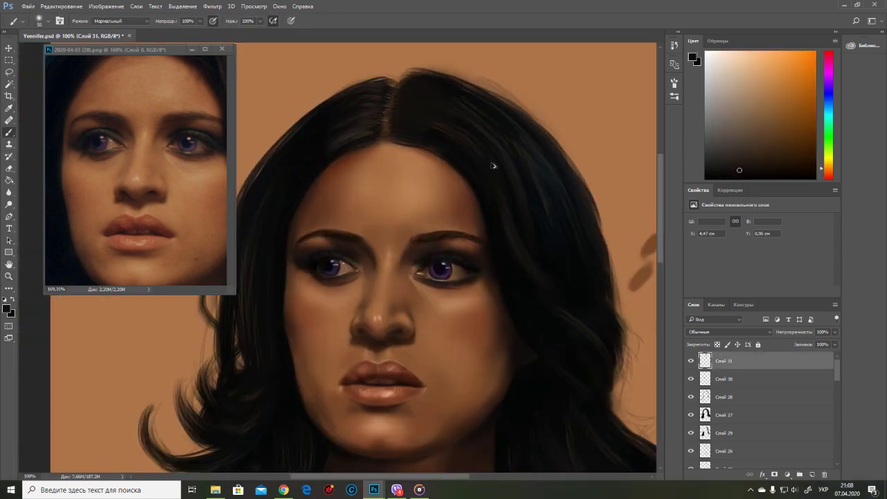
Step: Select Слой 26 again and touch up the hair parting with a smaller brush
ctrl+click(512, 186)
right_click(410, 181)
key(Escape)
key(bracketleft)
key(bracketleft)
key(bracketleft)
key(bracketleft)
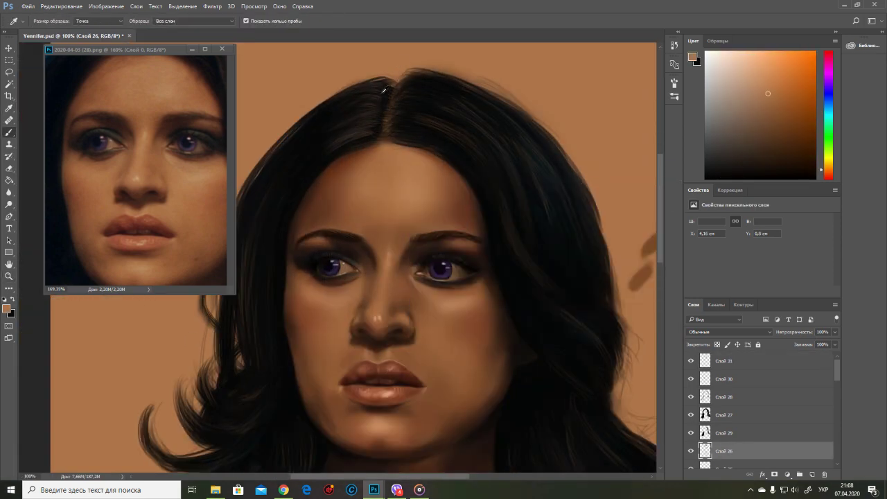
Step: Paint near-black strands along the parting and crown on the top layer Слой 31
ctrl+click(399, 63)
alt+click(399, 63)
scroll(138, 173, up, 3)
alt+click(381, 103)
drag(380, 104, 327, 98)
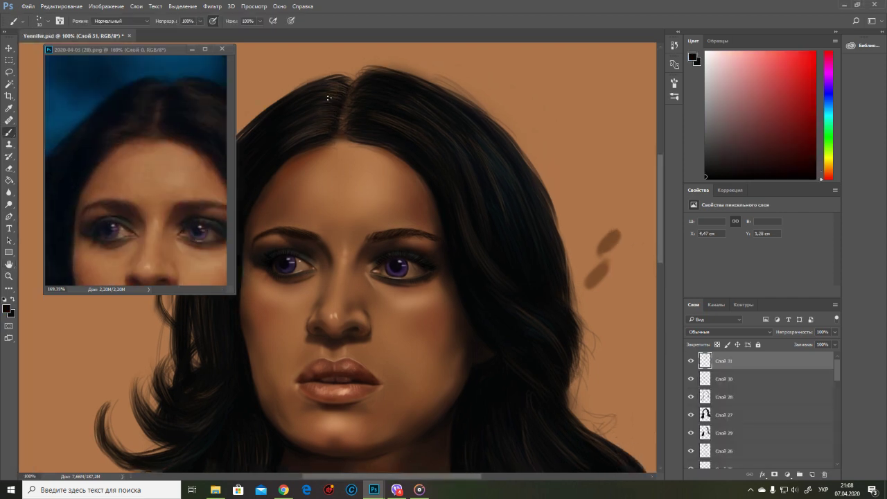
Step: Select the nose's layer Слой 22 and touch up the nose with the eraser
scroll(339, 190, down, 3)
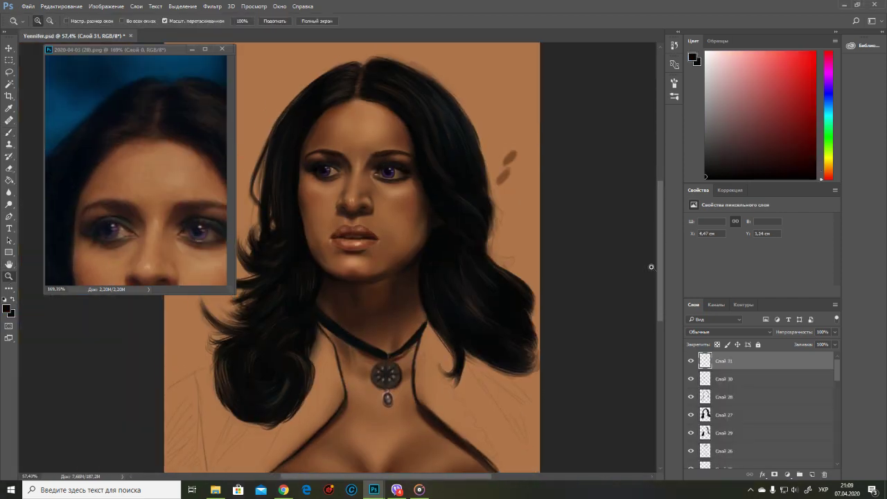
ctrl+click(339, 189)
key(e)
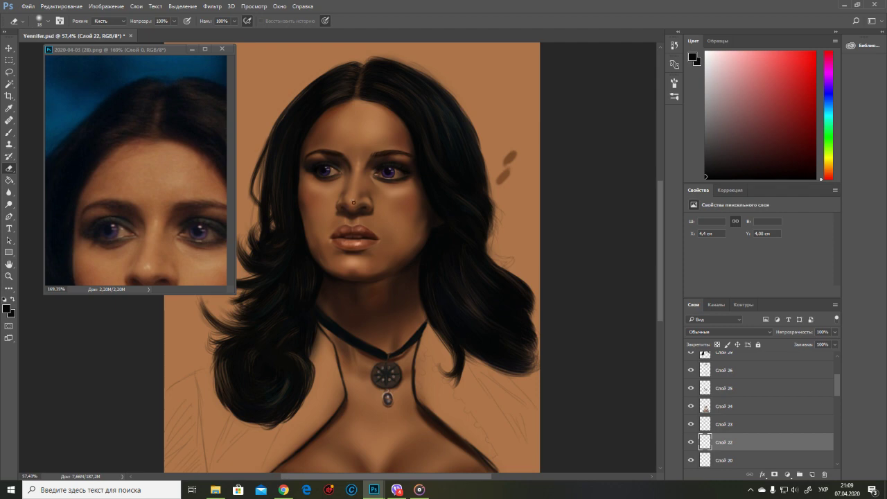
scroll(353, 208, up, 2)
Step: Add a layer beneath the portrait layers for the background, with a dark blue color and a large textured brush tip
key(z)
scroll(370, 236, down, 1)
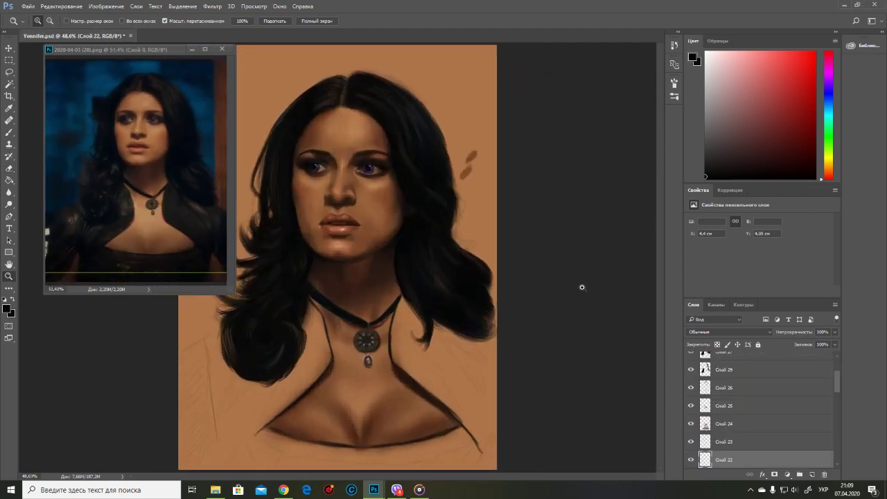
click(812, 474)
click(824, 97)
click(788, 120)
click(780, 161)
click(418, 117)
key(b)
right_click(460, 111)
double_click(486, 241)
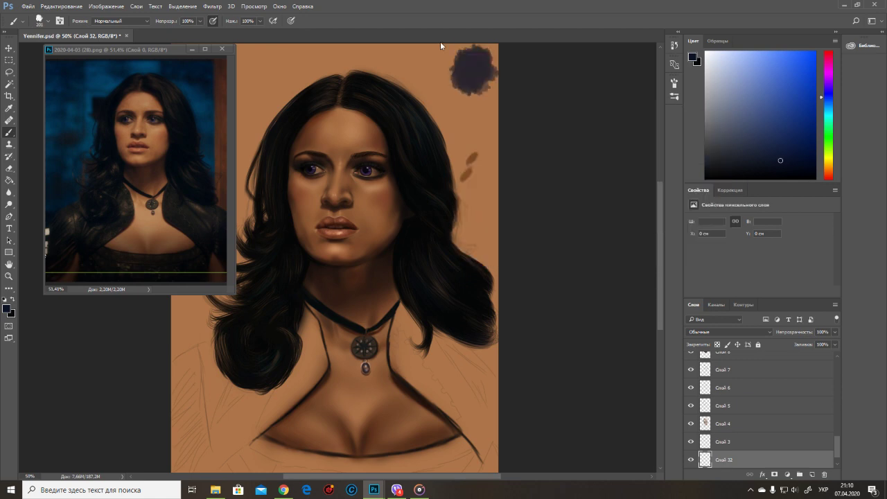
Step: Brush dark blue into the canvas's upper right corner and move the reference photo to the right of the portrait
alt+click(467, 74)
drag(487, 87, 458, 56)
drag(104, 49, 566, 61)
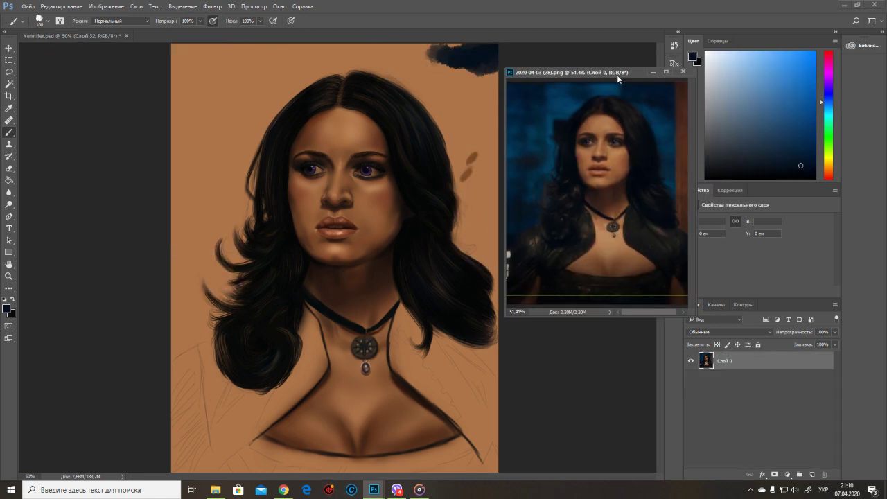
Step: Try blocking in the background with dark blue patches using an enlarged textured brush, undoing the last strokes
key(bracketright)
key(bracketright)
key(bracketright)
key(bracketright)
key(bracketright)
mouse_move(208, 48)
mouse_down()
mouse_move(180, 139)
mouse_move(175, 309)
mouse_move(291, 69)
mouse_up()
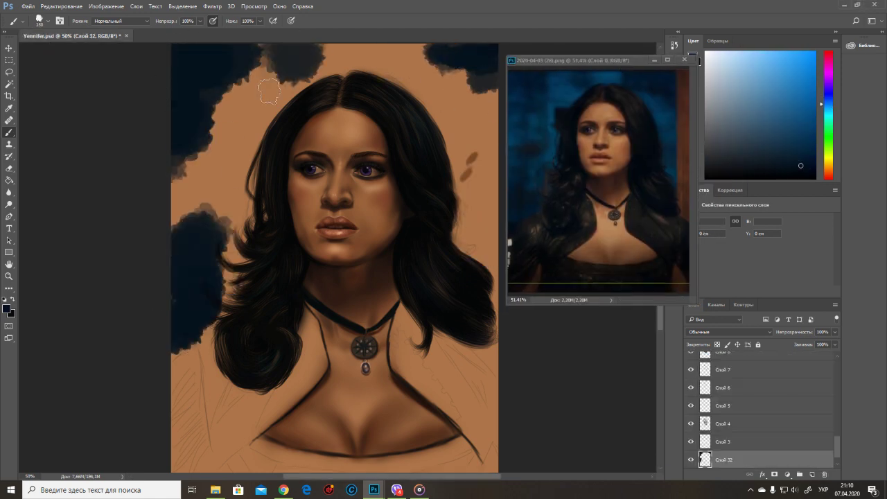
key(ctrl+z)
key(ctrl+z)
key(ctrl+z)
Step: Switch to a flat rectangular brush tip and block in dark blue across the background above and beside the hair
right_click(375, 192)
right_click(471, 116)
click(480, 96)
mouse_move(479, 96)
mouse_down()
mouse_move(468, 32)
mouse_move(444, 84)
mouse_up()
mouse_move(184, 55)
mouse_down()
mouse_move(235, 62)
mouse_move(316, 43)
mouse_move(478, 111)
mouse_up()
mouse_move(216, 154)
mouse_down()
mouse_move(225, 180)
mouse_move(187, 194)
mouse_move(205, 164)
mouse_move(201, 139)
mouse_up()
Step: Enlarge the flat brush to 150 px and extend the dark blue down both sides, moving the reference photo clear of the canvas
key(bracketright)
key(bracketright)
drag(589, 60, 614, 68)
drag(485, 194, 485, 287)
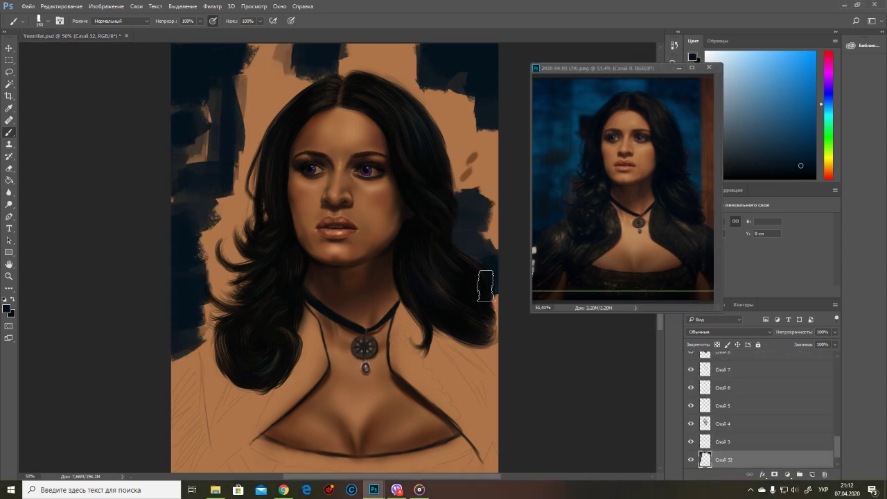
drag(221, 208, 265, 293)
Step: Cover the rest of the background around the hair with layered strokes of brighter and darker sampled blues
click(812, 117)
mouse_move(239, 55)
mouse_down()
mouse_move(272, 83)
mouse_move(273, 149)
mouse_up()
mouse_move(239, 90)
mouse_down()
mouse_move(364, 62)
mouse_move(485, 208)
mouse_up()
drag(208, 208, 198, 287)
drag(180, 111, 236, 208)
alt+click(221, 88)
mouse_move(228, 63)
mouse_down()
mouse_move(238, 113)
mouse_move(170, 221)
mouse_move(318, 285)
mouse_move(437, 86)
mouse_move(344, 46)
mouse_move(207, 234)
mouse_up()
alt+click(207, 235)
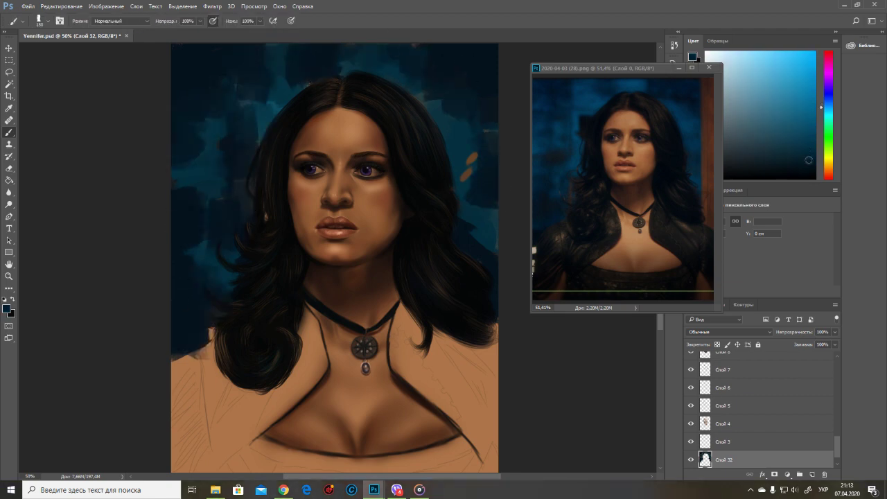
Step: Reduce the brush to 100 px at 39% opacity and overlay brighter blue patches on both sides of the background
key([)
key([)
key(3)
key(9)
alt+click(206, 208)
drag(207, 207, 212, 139)
drag(461, 173, 478, 257)
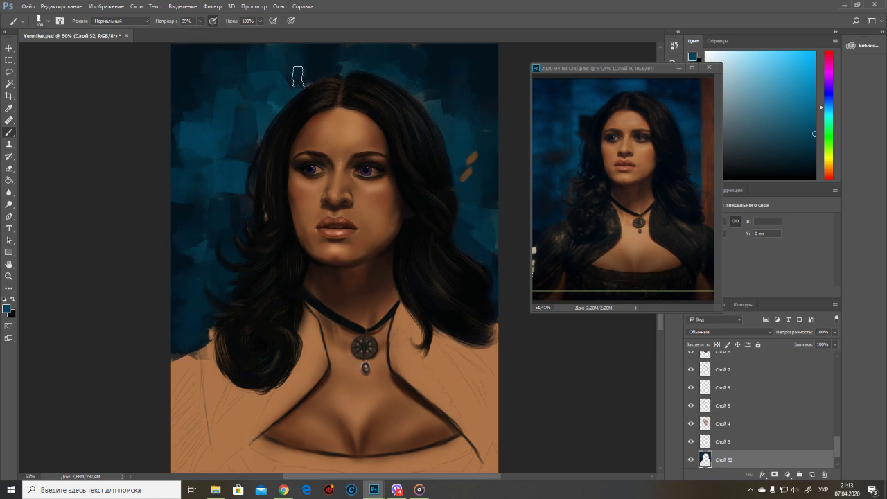
Step: Sample dark blue, shrink the brush, set its opacity to 78% and darken the background left of and above the head
scroll(308, 56, up, 1)
alt+click(201, 94)
key([)
key(7)
key(8)
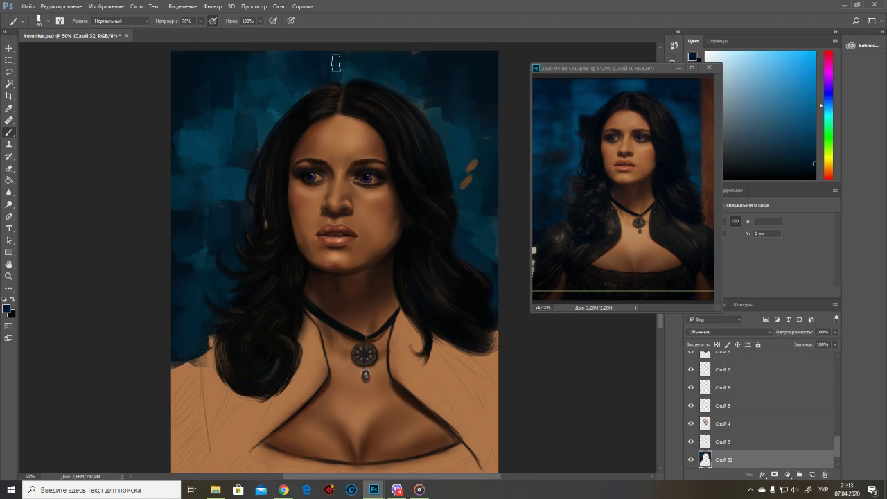
mouse_move(184, 242)
mouse_down()
mouse_move(183, 331)
mouse_move(198, 196)
mouse_move(256, 143)
mouse_up()
Step: Blend sampled dark and mid blues into the background right of the hair
alt+click(232, 164)
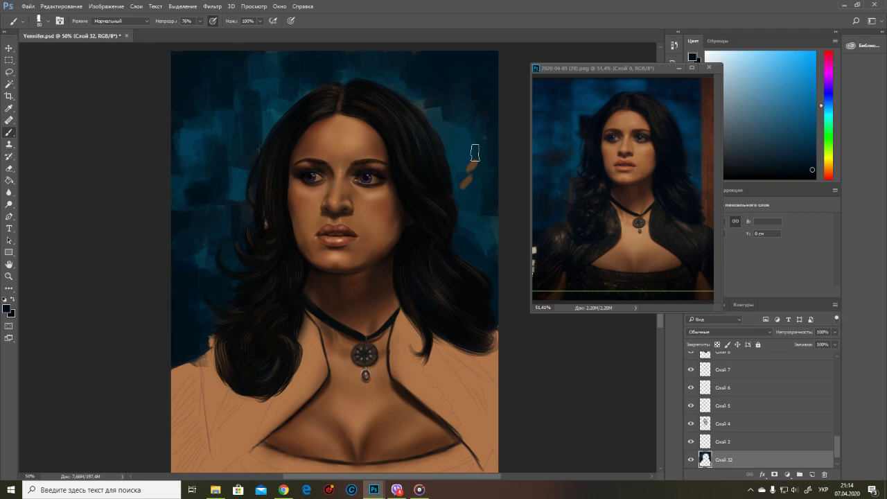
alt+click(251, 137)
mouse_move(444, 111)
mouse_down()
mouse_move(485, 208)
mouse_move(474, 294)
mouse_up()
alt+click(459, 83)
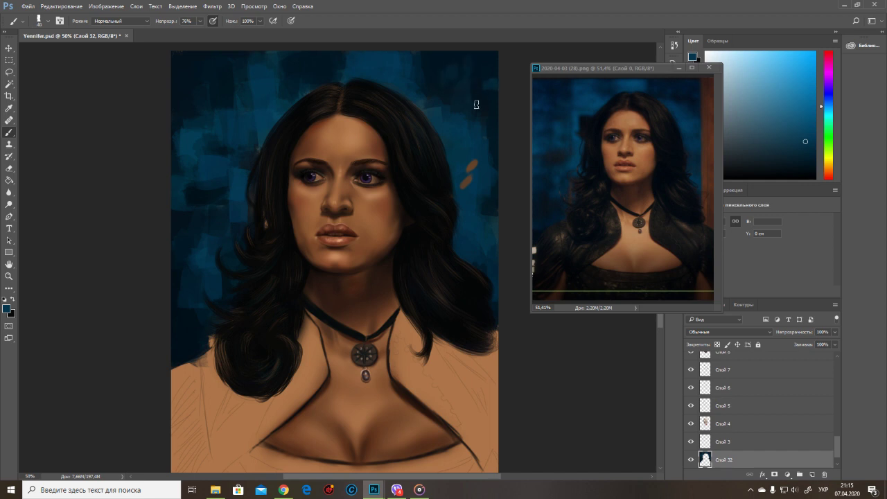
Step: Enlarge the brush to 150 px and smooth the background patches with dark blues sampled from the left side
key(bracketright)
key(bracketright)
key(bracketright)
key(bracketright)
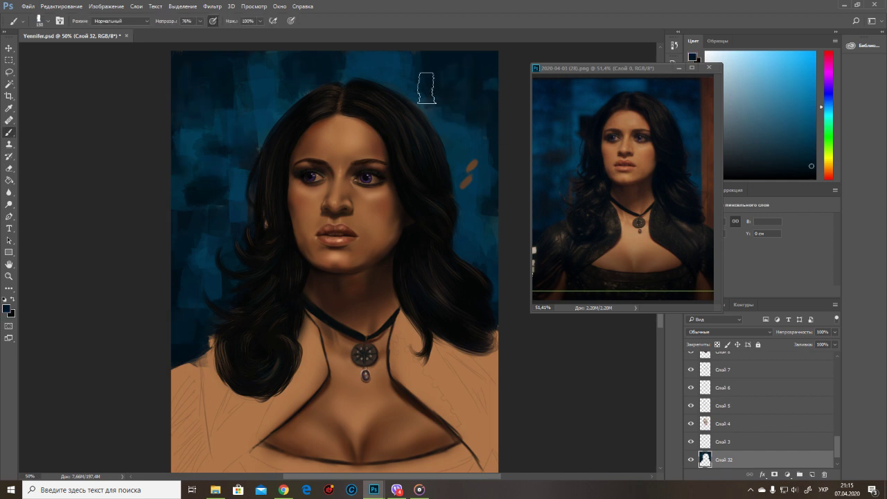
alt+click(199, 194)
alt+click(174, 331)
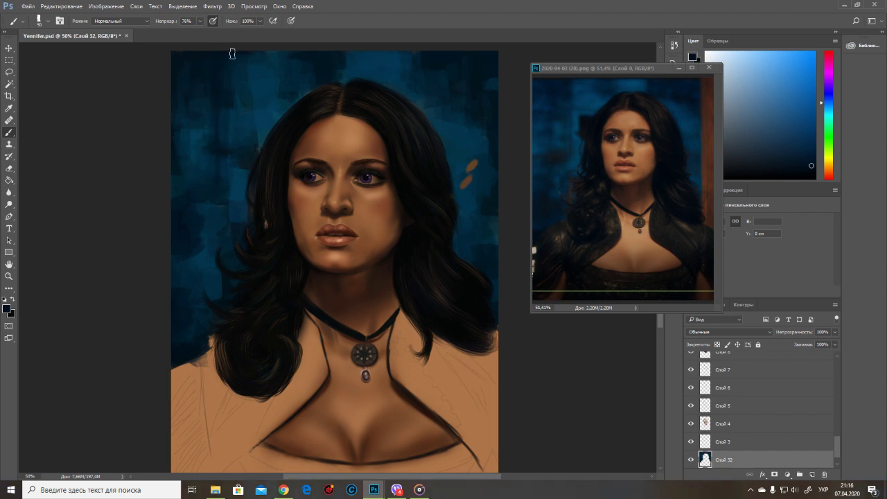
Step: Enlarge the flat brush to 200 px and even out the background with mid blues sampled beside the hair
alt+click(244, 204)
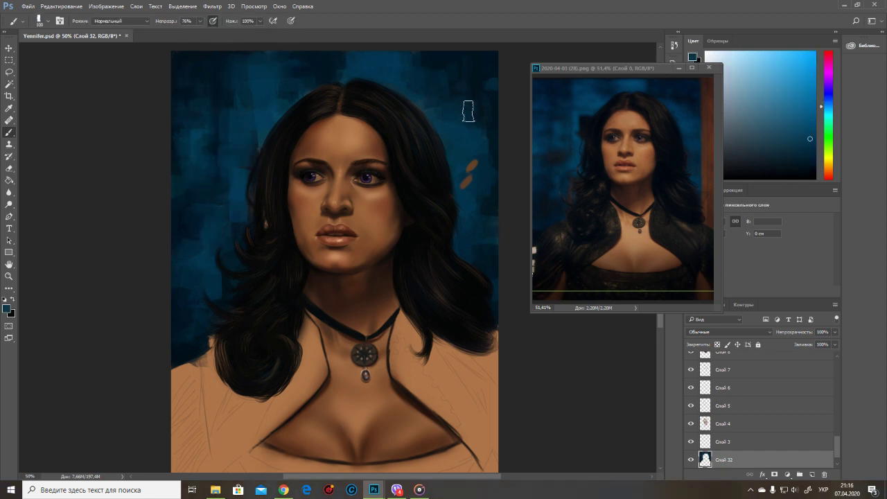
key(bracketright)
key(bracketright)
key(bracketright)
key(bracketright)
key(bracketright)
key(bracketright)
key(bracketright)
key(bracketright)
key(bracketright)
alt+click(234, 274)
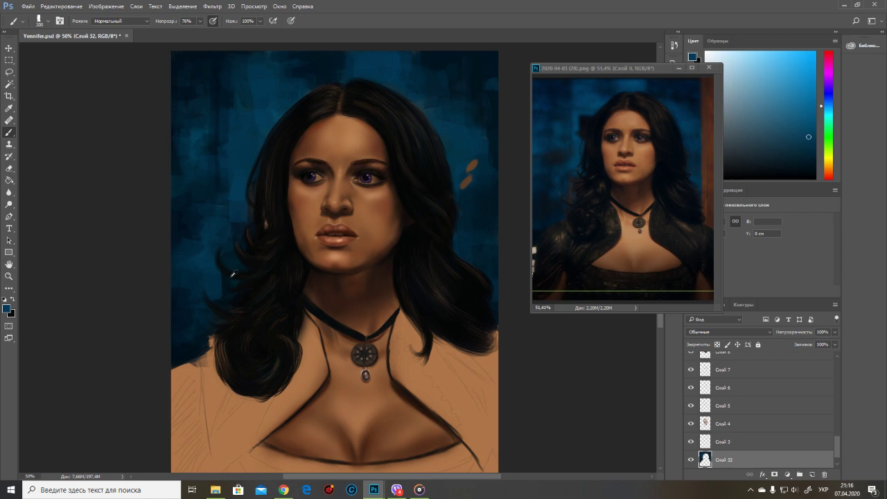
Step: Sample tones at the gap in the hair left of the face and shrink the brush for touching it up
alt+click(270, 220)
alt+click(272, 229)
key(bracketleft)
key(bracketleft)
key(bracketleft)
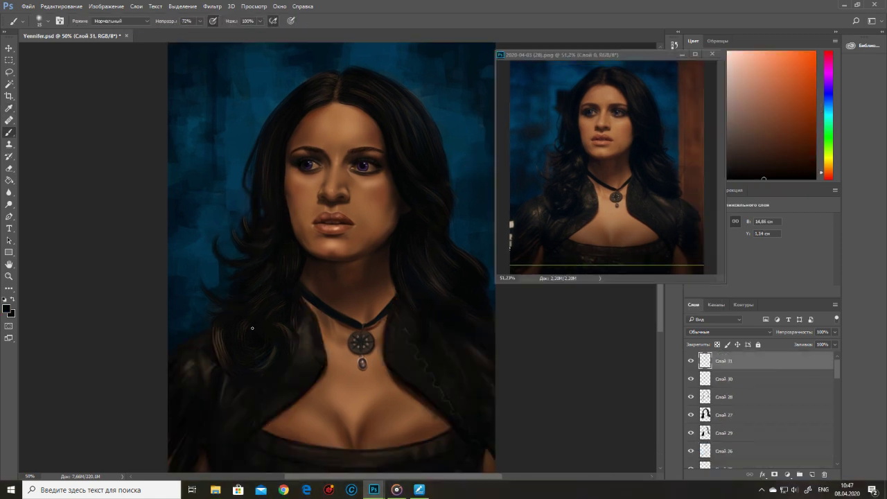
Step: Switch to a fine tapered hair brush and paint loose black strands along the hair's right edge on a new layer
right_click(466, 283)
click(520, 367)
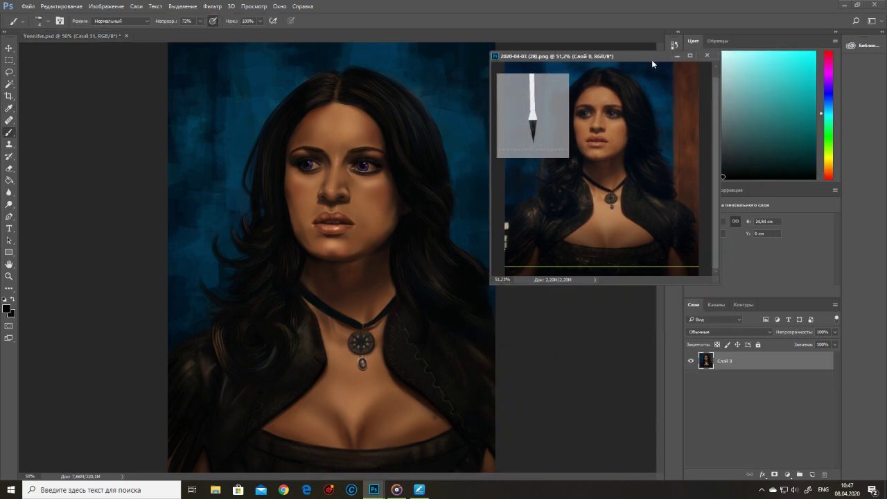
click(812, 474)
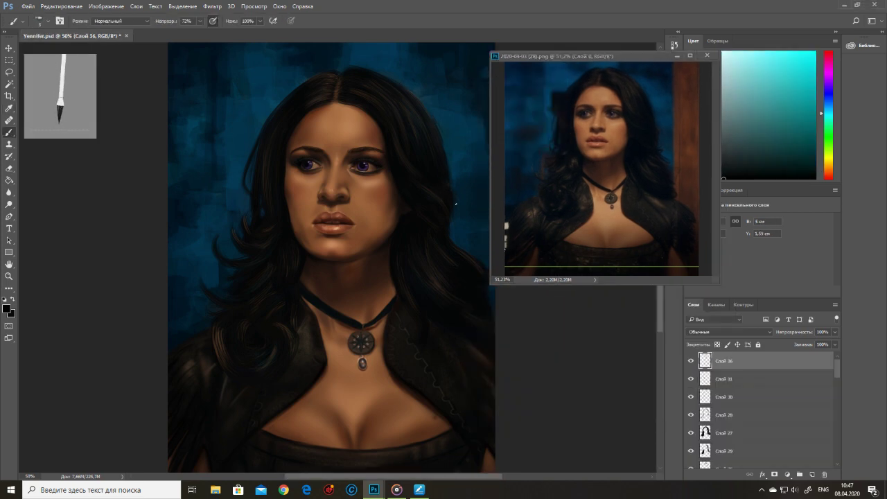
drag(445, 233, 472, 258)
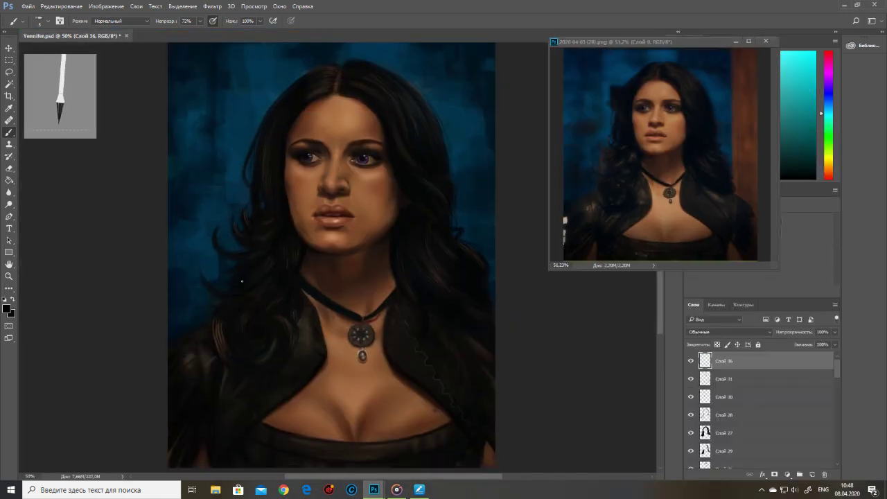
Step: Paint fine strands over the curls left of the neck with sampled dark hair tones
scroll(220, 293, down, 1)
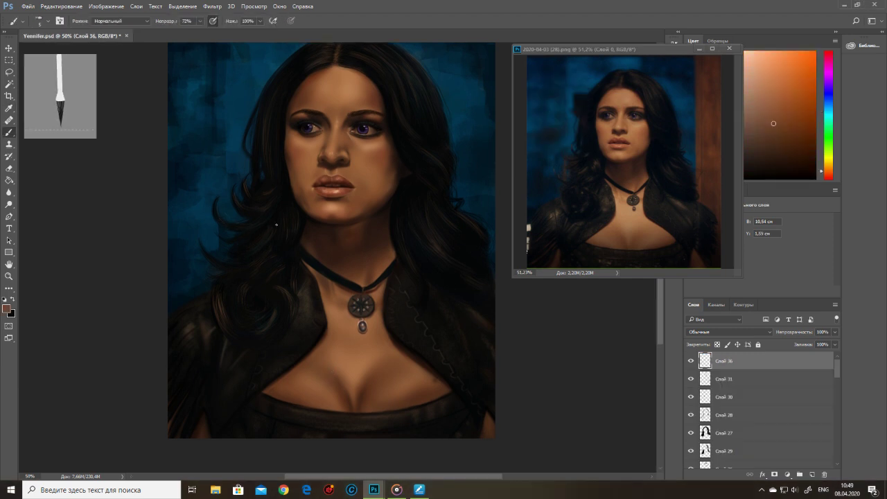
key(4)
key(2)
alt+click(219, 275)
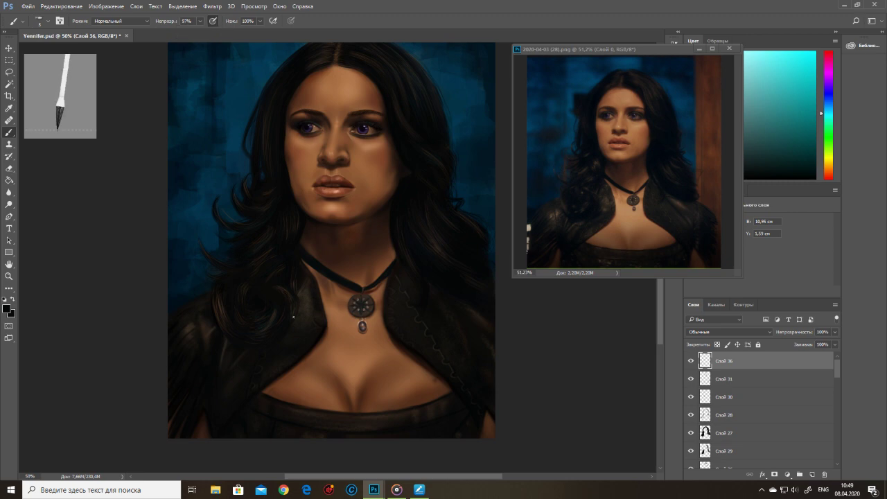
right_click(288, 294)
key(Escape)
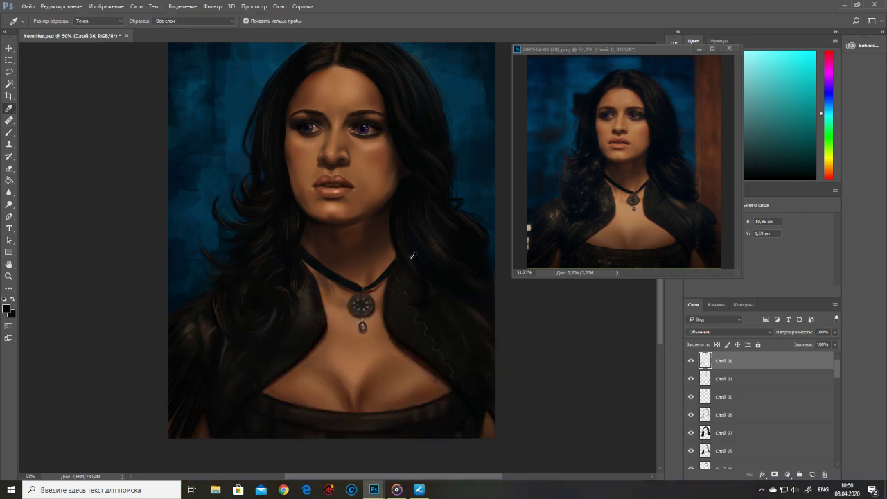
Step: Sample tones around the right shoulder and paint thin strands into the hair right of the neck
alt+click(408, 301)
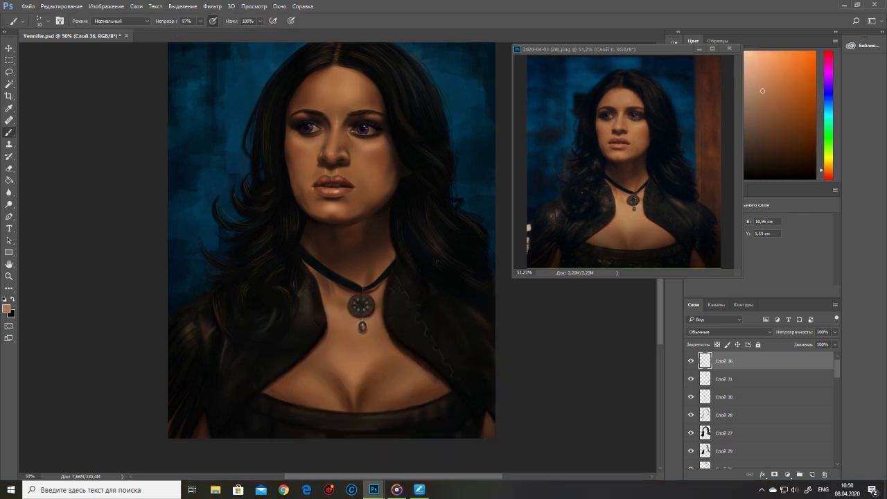
alt+click(486, 315)
alt+click(459, 319)
Step: Sign the painting in dark blue at the lower left corner with a thin brush on a new layer
right_click(458, 318)
click(485, 416)
key(Return)
key(ctrl+shift+alt+n)
alt+click(449, 383)
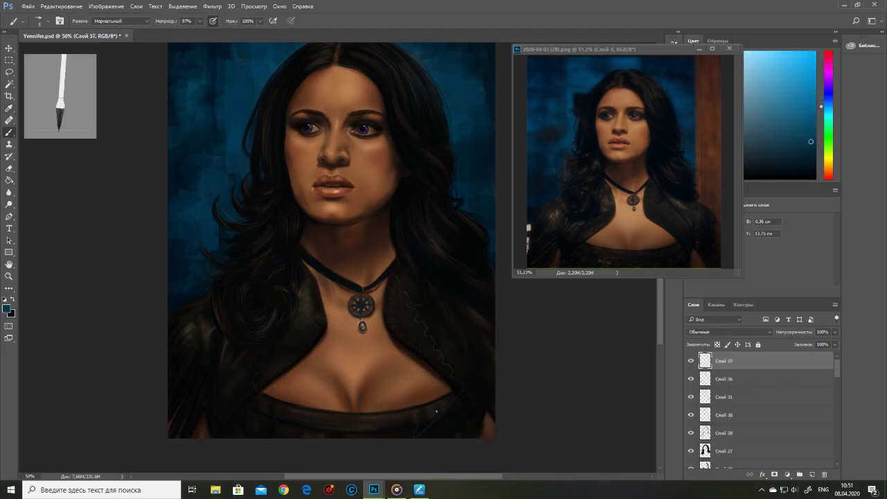
key(ctrl+z)
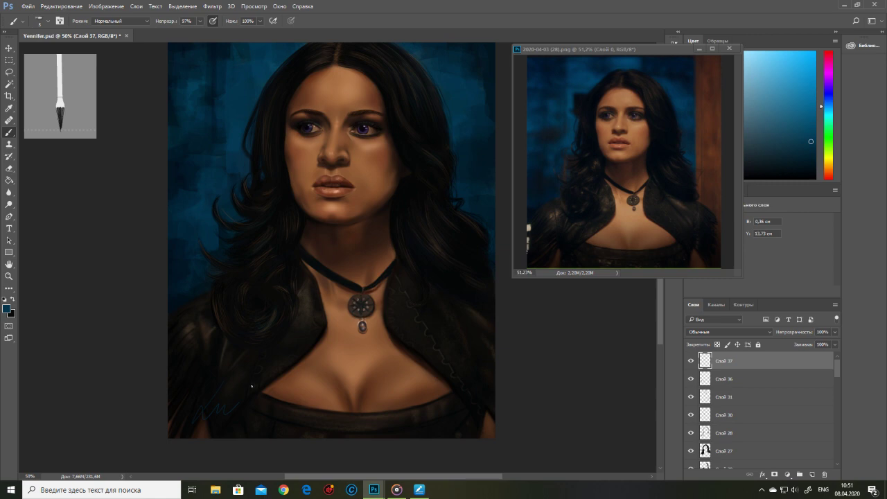
scroll(518, 309, up, 2)
Step: Add a new layer and soften the face's skin with a soft 60 px brush in sampled skin tones
key(ctrl+shift+alt+n)
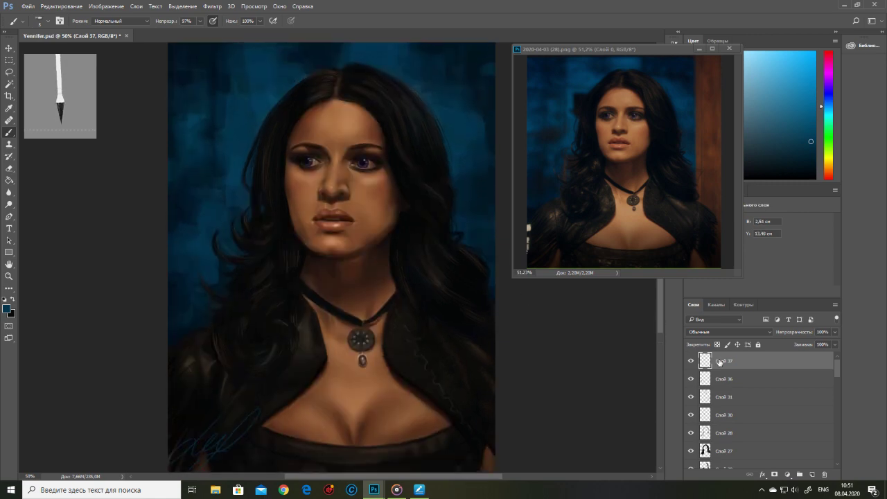
key(bracketleft)
key(bracketleft)
key(bracketleft)
click(330, 196)
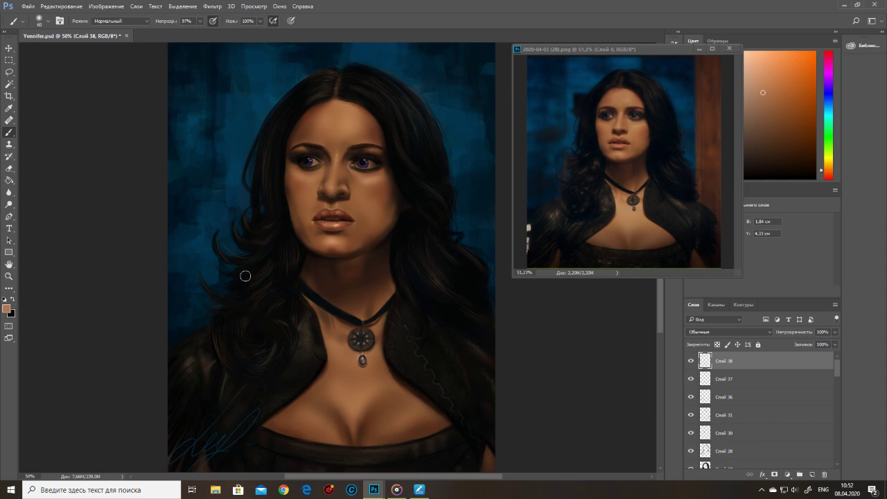
alt+click(406, 208)
click(406, 207)
Step: Choose the speckled 200 px texture brush, reduce it to 125 px and stipple sampled skin tone over the chest on a new layer
right_click(394, 424)
click(458, 416)
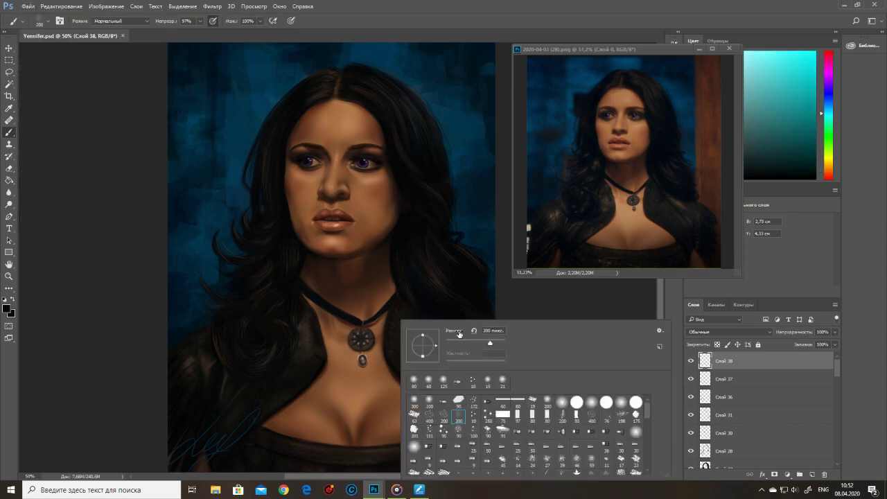
key(Escape)
scroll(345, 412, up, 2)
key(ctrl+shift+alt+n)
key(bracketleft)
key(bracketleft)
key(bracketleft)
key(bracketleft)
key(bracketleft)
key(bracketleft)
key(bracketleft)
key(bracketleft)
key(bracketleft)
key(bracketleft)
key(bracketright)
key(bracketright)
key(bracketright)
alt+click(427, 409)
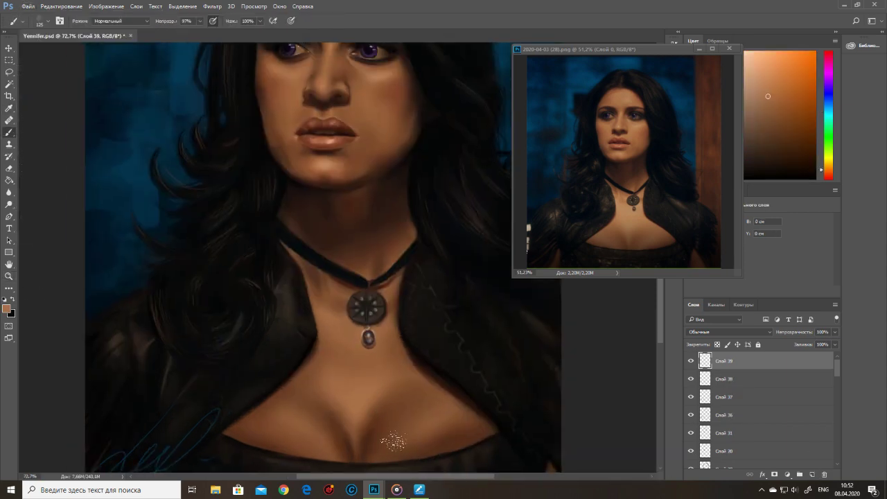
drag(270, 414, 397, 421)
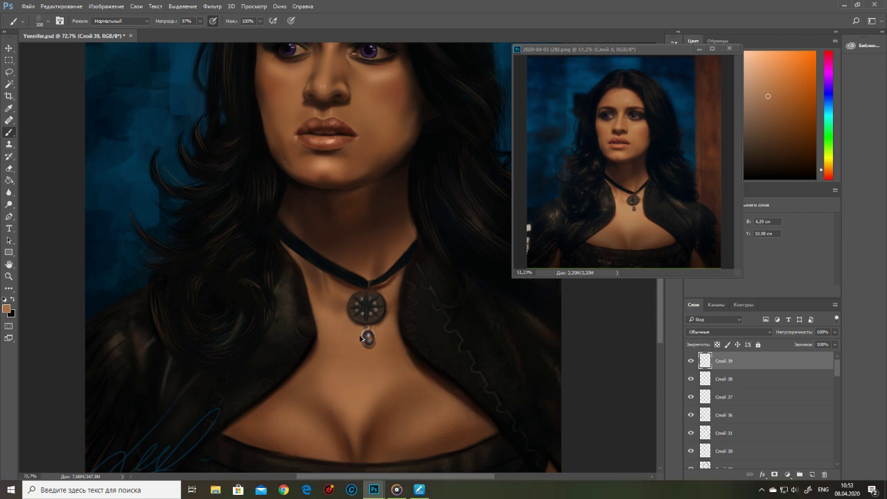
Step: Reduce the speckled brush to 150 px and stipple sampled chest and neck tones around the choker
alt+click(350, 395)
key(bracketleft)
key(bracketleft)
alt+click(328, 241)
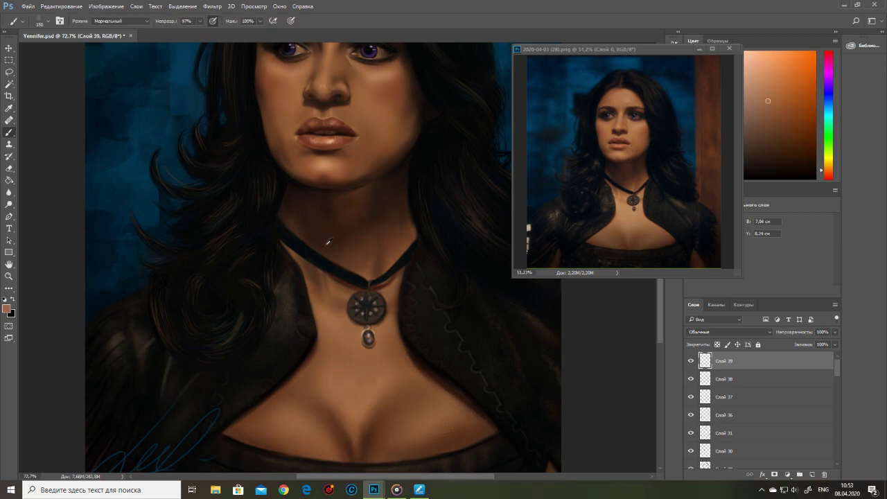
alt+click(367, 269)
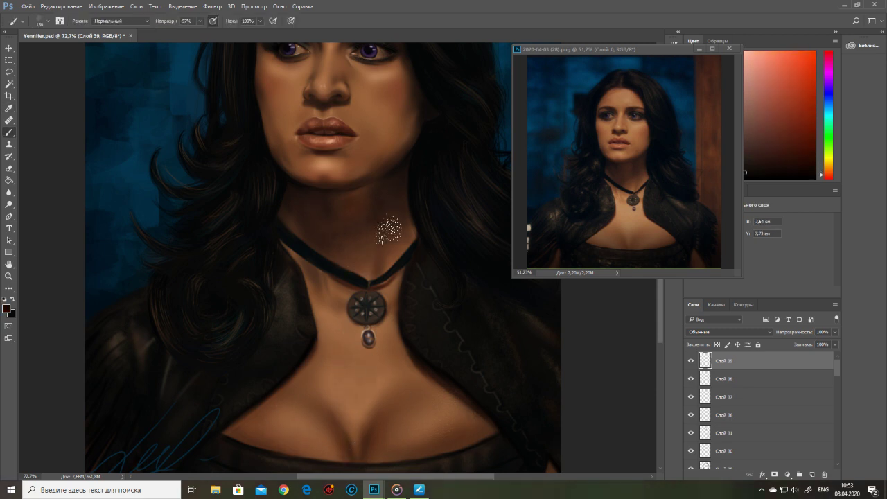
Step: Stipple skin texture over the neck and beside the jaw with tones sampled from the chin, neck shadow and cheek
alt+click(331, 188)
drag(331, 188, 333, 289)
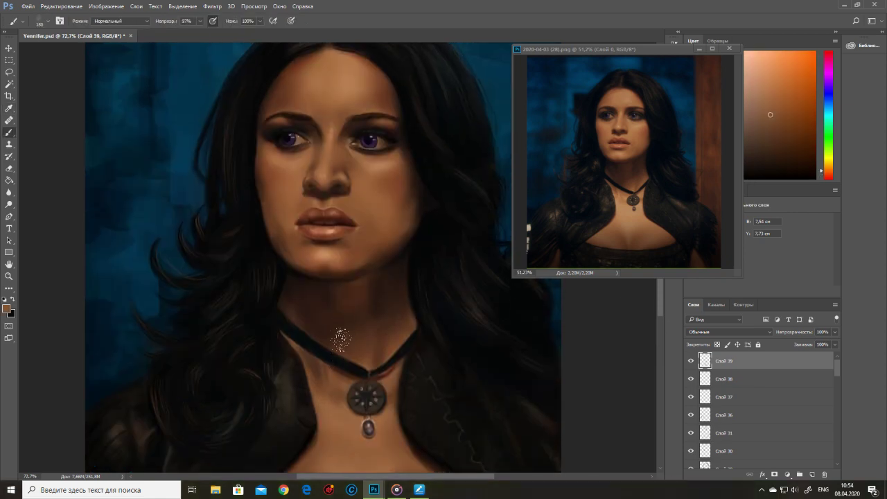
key(bracketright)
alt+click(402, 291)
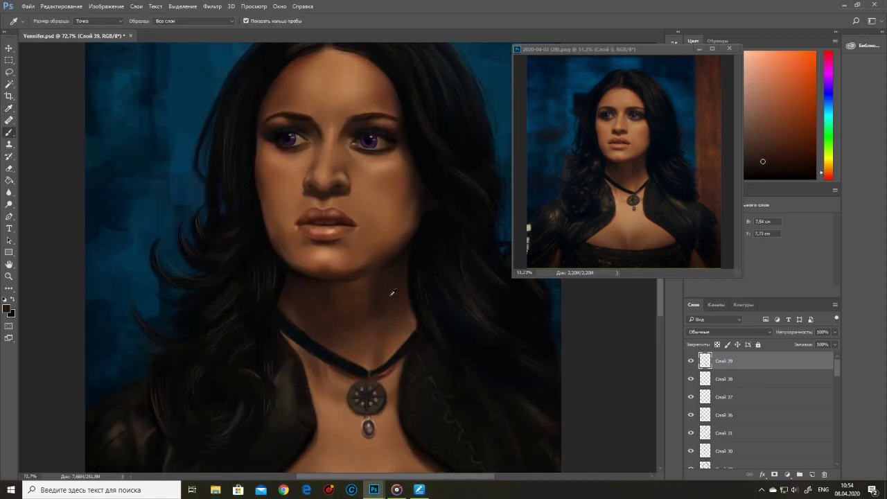
alt+click(399, 208)
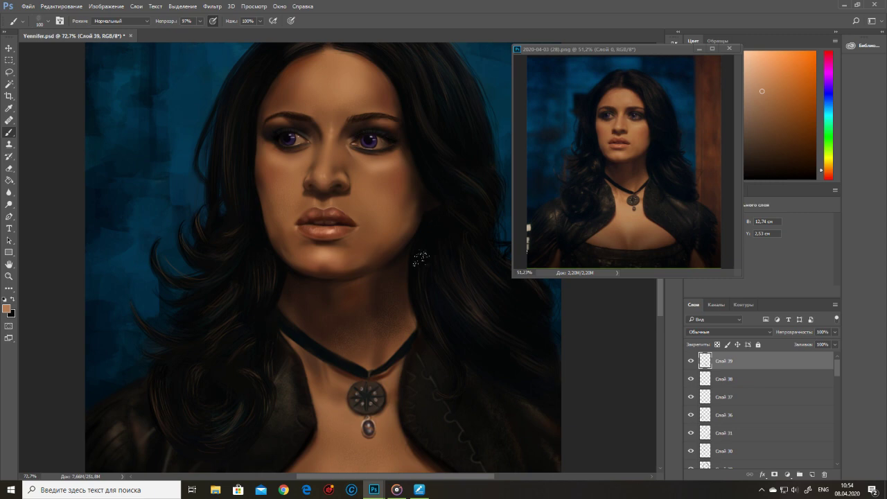
Step: Erase surplus skin texture from the neck below the chin with a 50 px eraser
scroll(385, 314, down, 3)
scroll(385, 314, up, 3)
key(e)
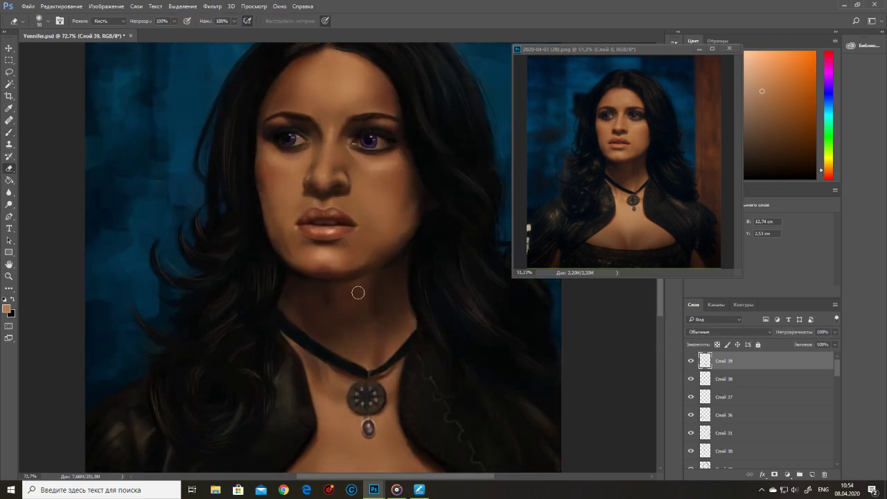
scroll(469, 290, down, 5)
Step: Switch to a soft 25 px brush and refine the chest's edge along the neckline with sampled reddish brown
key(b)
right_click(483, 293)
key(Return)
alt+click(477, 284)
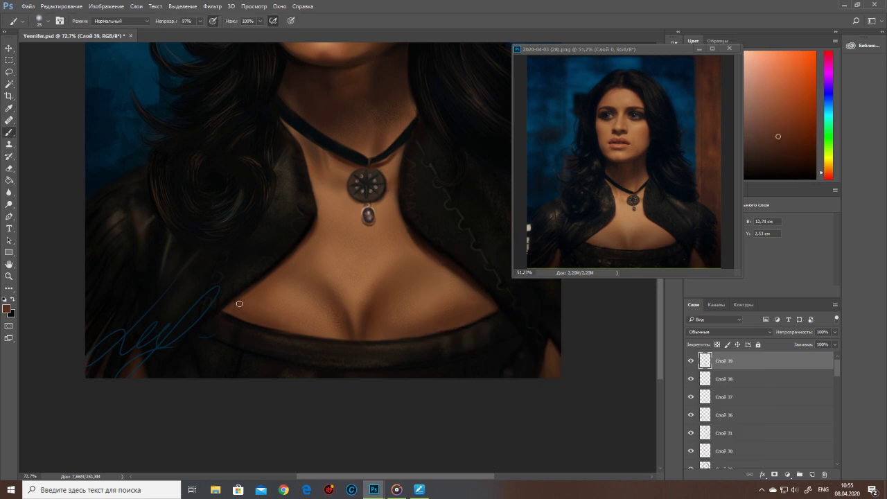
Step: Deepen the shadow under the chin with sampled dark browns, enlarging the soft brush to 50 px
scroll(372, 269, up, 5)
key(e)
key(b)
alt+click(337, 252)
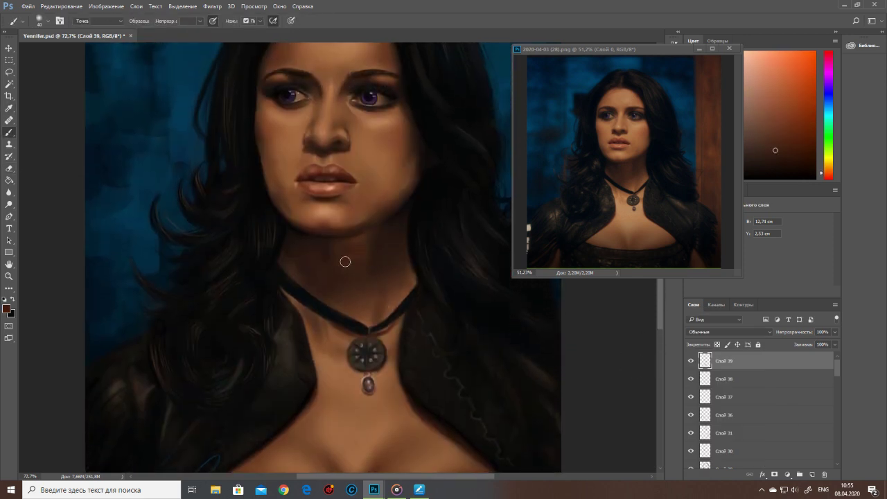
alt+click(338, 309)
key(bracketright)
key(bracketright)
scroll(401, 323, up, 1)
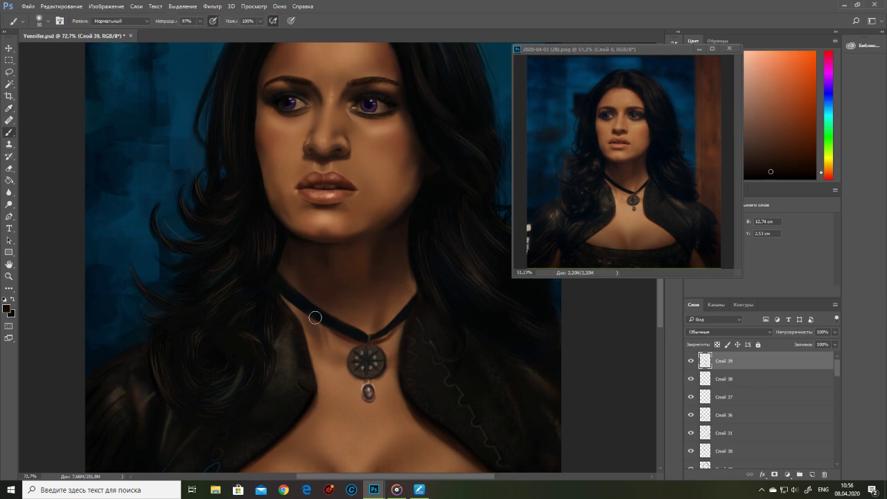
Step: Shrink the soft brush and refine the dark shadow along the choker and the neck's edges
key(bracketleft)
key(bracketleft)
key(bracketleft)
key(bracketleft)
scroll(409, 254, up, 1)
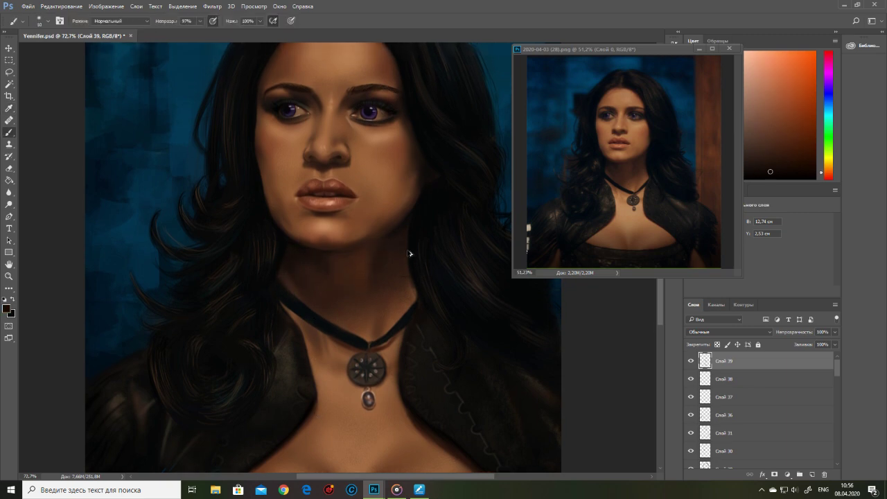
Step: Blend the neck above the choker with warm brown sampled beside the nose and dark brown from the choker's edge
alt+click(346, 141)
key(bracketright)
key(bracketright)
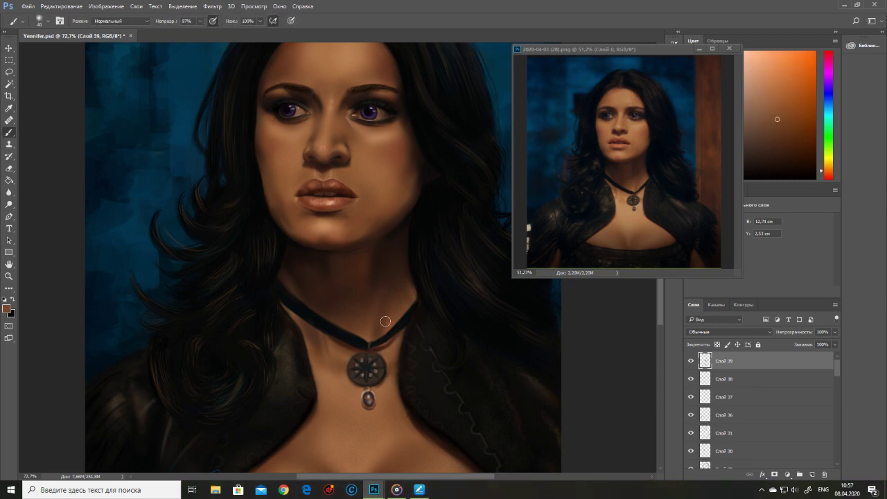
alt+click(308, 296)
key(bracketleft)
key(bracketleft)
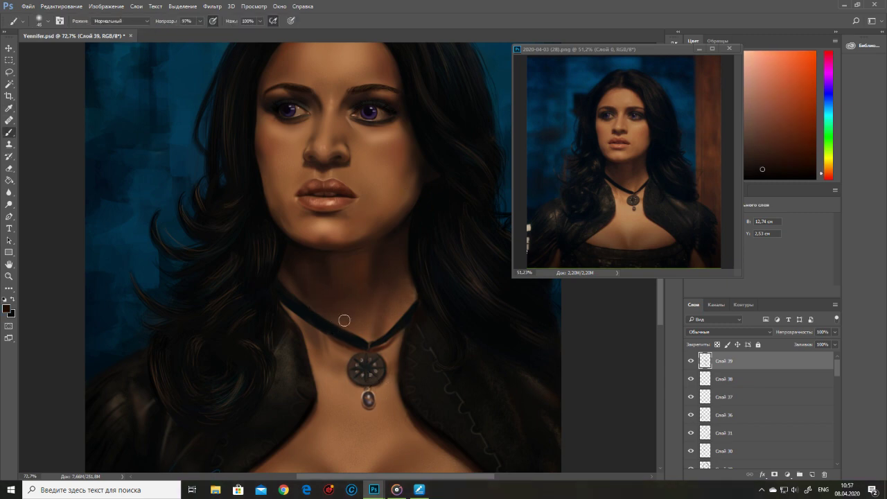
Step: Smooth the transition between lit and shaded neck with sampled mid and dark browns
key(i)
key(bracketleft)
key(bracketleft)
alt+click(368, 277)
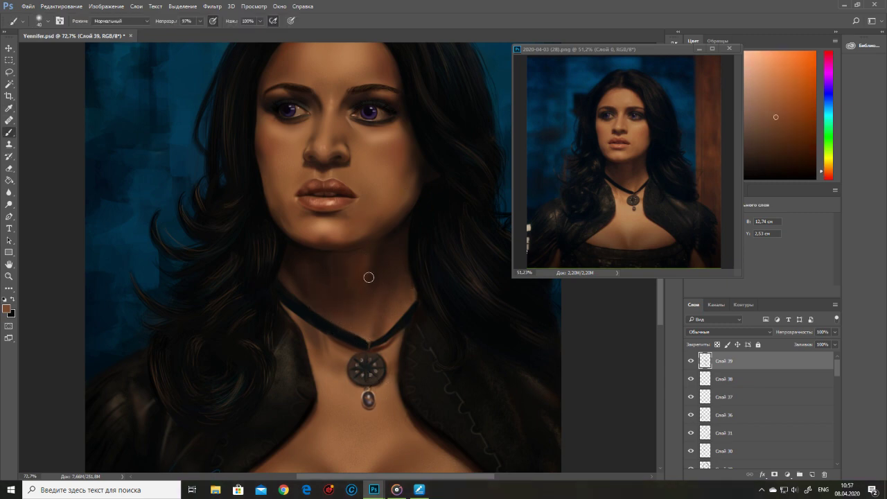
alt+click(328, 336)
scroll(288, 315, up, 1)
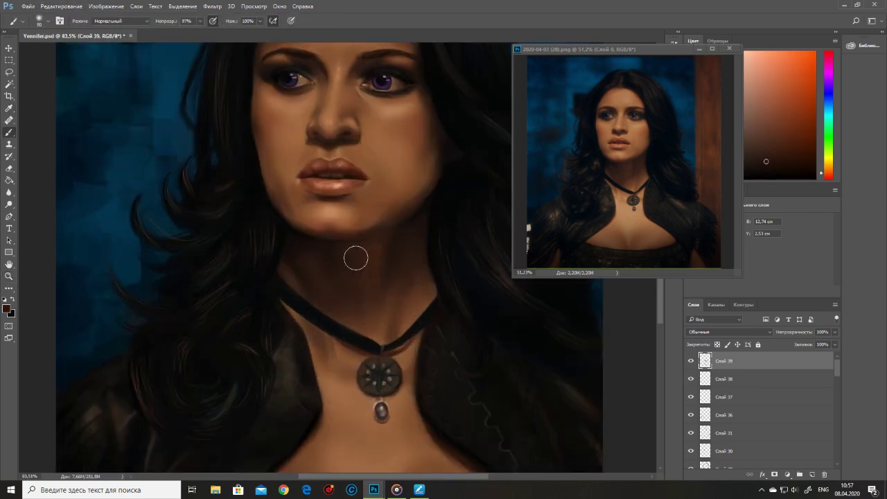
Step: Zoom the reference photo to the chin and neck and match the painted neck shadows with sampled tones
scroll(626, 178, up, 5)
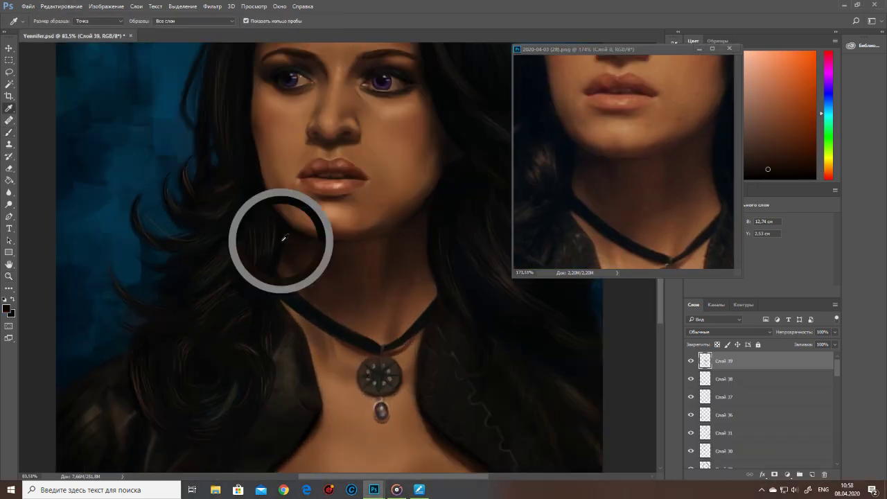
alt+click(275, 275)
alt+click(372, 289)
right_click(372, 289)
key(Return)
alt+click(363, 173)
Step: Sample black from the hair and set the scattered-dot brush to 31 px at full opacity, enlarging it slightly for the hair's edges
drag(255, 253, 229, 301)
alt+click(229, 300)
right_click(255, 300)
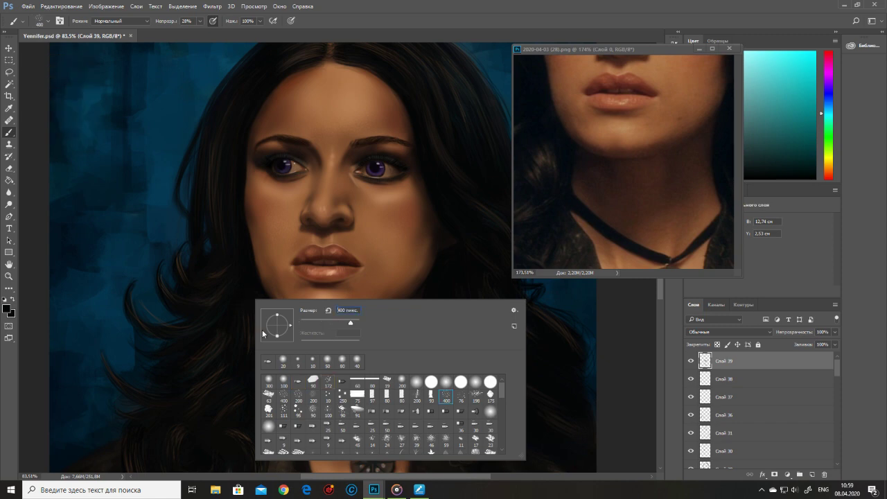
text(31)
key(Return)
key(0)
key(bracketright)
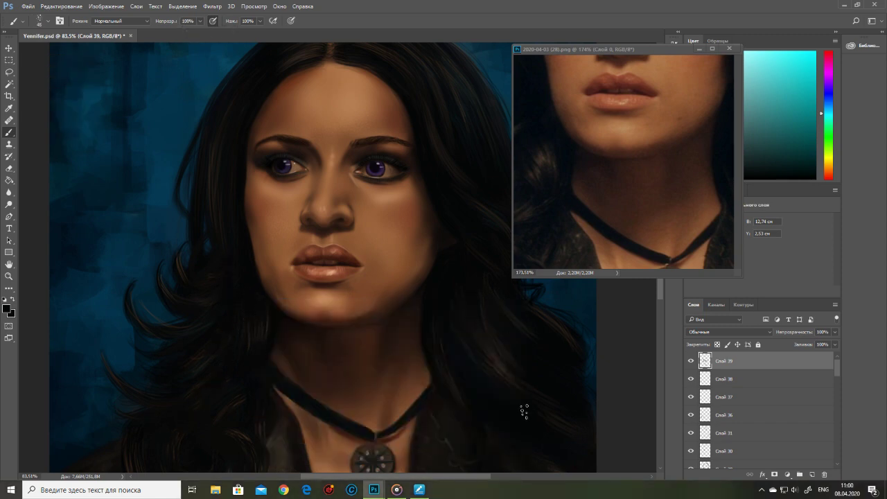
scroll(173, 382, down, 5)
scroll(184, 339, up, 6)
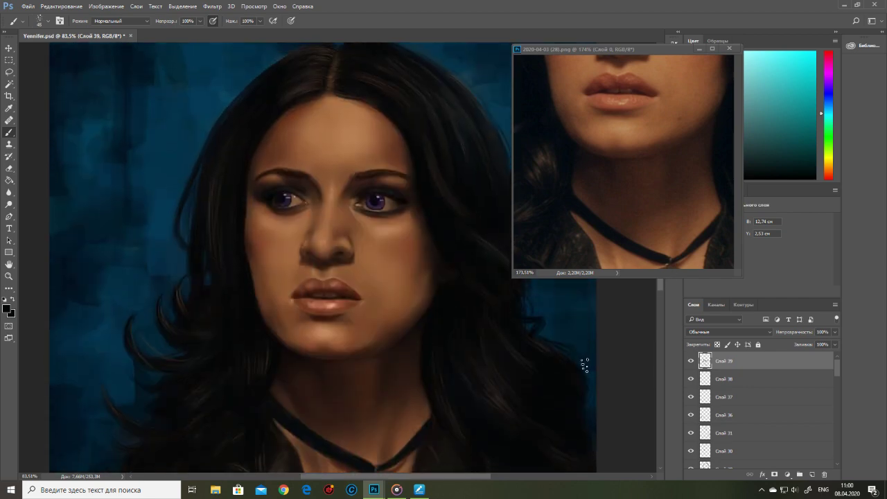
Step: Stipple fine white highlights on the nose and lips with a small speckled brush on a new layer
key(ctrl+shift+alt+n)
right_click(381, 255)
right_click(392, 344)
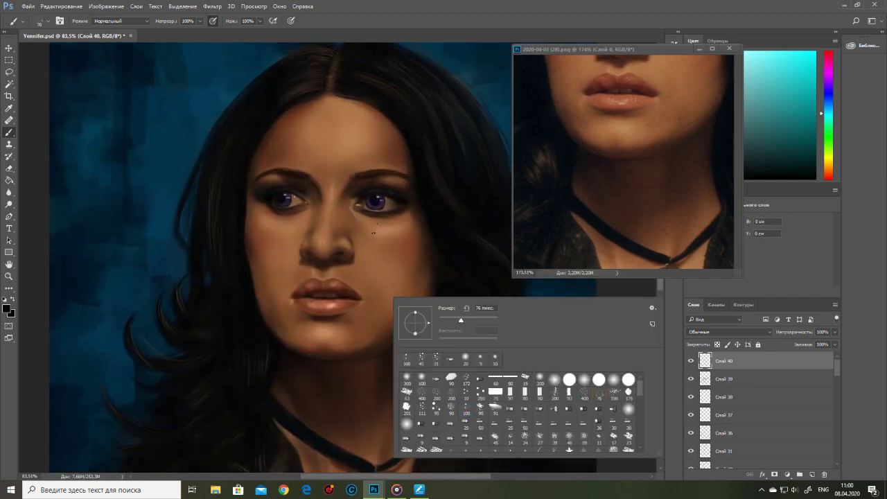
drag(589, 49, 564, 101)
click(73, 36)
right_click(392, 231)
drag(360, 253, 347, 253)
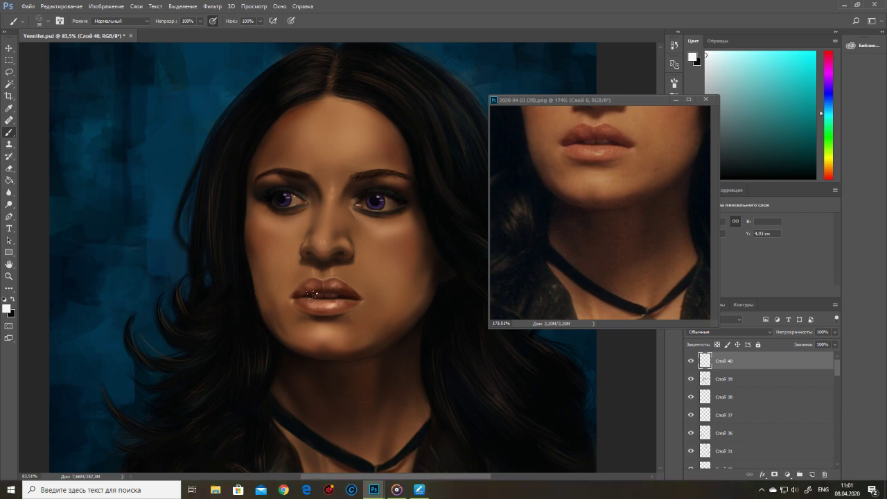
Step: Move the reference photo aside and stipple fine white skin highlights across the chest with the speckled brush
drag(637, 98, 550, 55)
scroll(383, 380, down, 5)
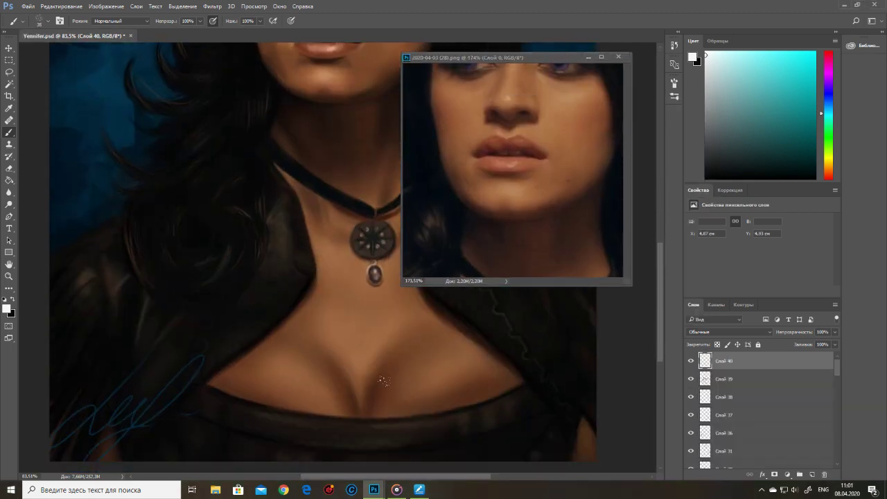
right_click(386, 241)
scroll(409, 374, down, 2)
double_click(409, 351)
scroll(374, 266, up, 5)
key(z)
alt+click(303, 306)
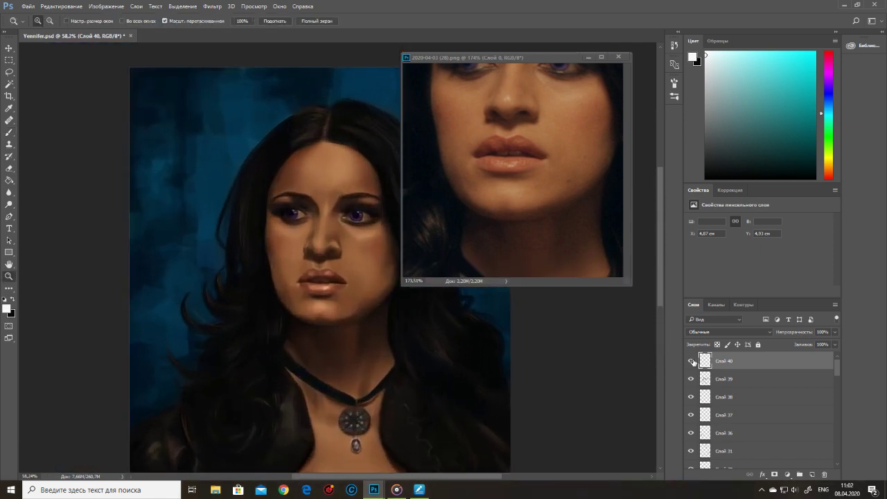
Step: Pick a softer brush and refine the lips and the skin around them with sampled reddish and warm browns
key(b)
right_click(355, 252)
double_click(388, 298)
click(485, 208)
alt+click(344, 276)
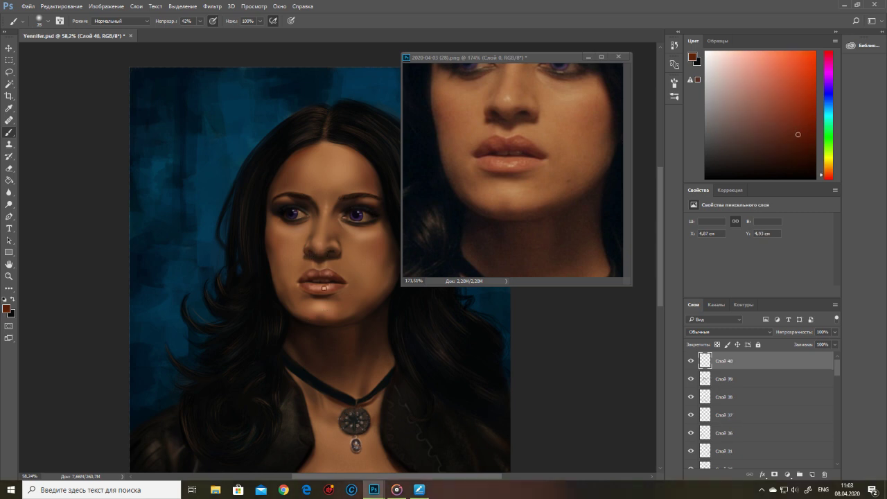
alt+scroll(305, 242, up, 5)
alt+click(298, 239)
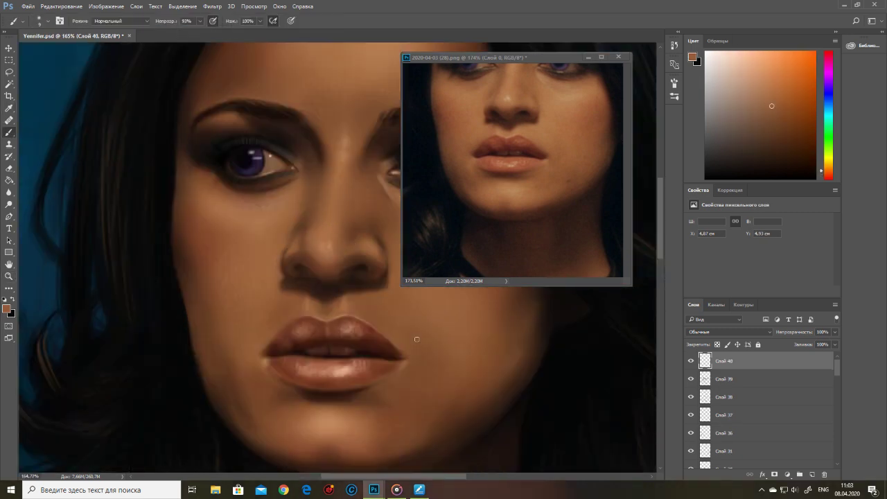
alt+click(324, 308)
Step: On a new layer, draw fine iris and lower-rim details in the left eye with a tiny hard brush and sampled tones
key(shift+ctrl+alt+n)
alt+scroll(262, 118, up, 3)
alt+click(251, 208)
right_click(254, 215)
key(Return)
key(ctrl+z)
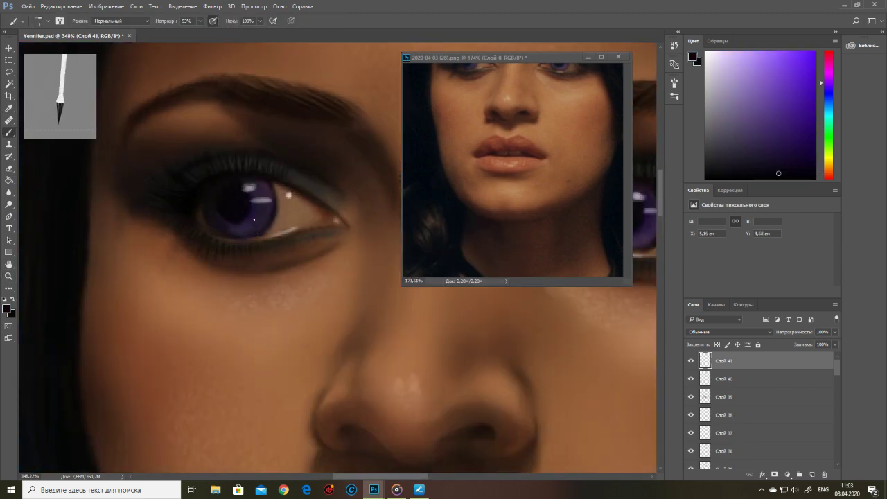
right_click(288, 204)
key(Return)
key(shift+ctrl+alt+n)
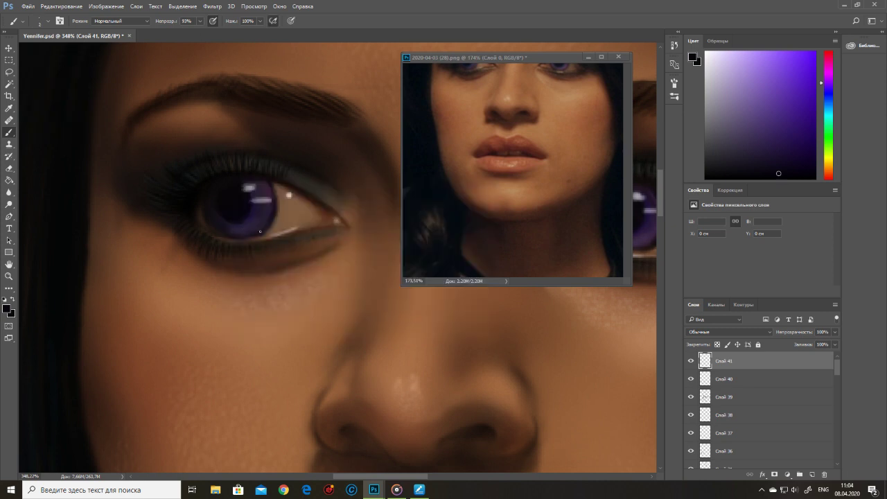
alt+click(268, 214)
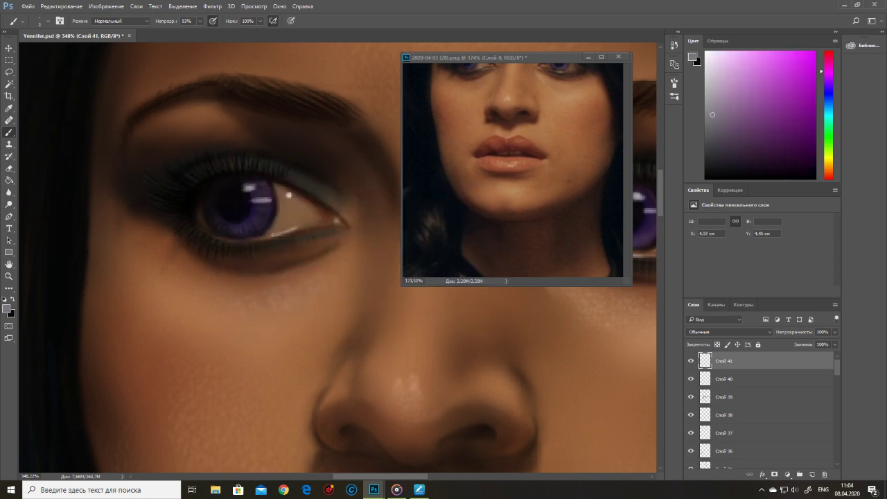
Step: Draw fine iris lines in the right eye with sampled greys and grey-violets
scroll(224, 207, right, 5)
key(x)
alt+click(227, 244)
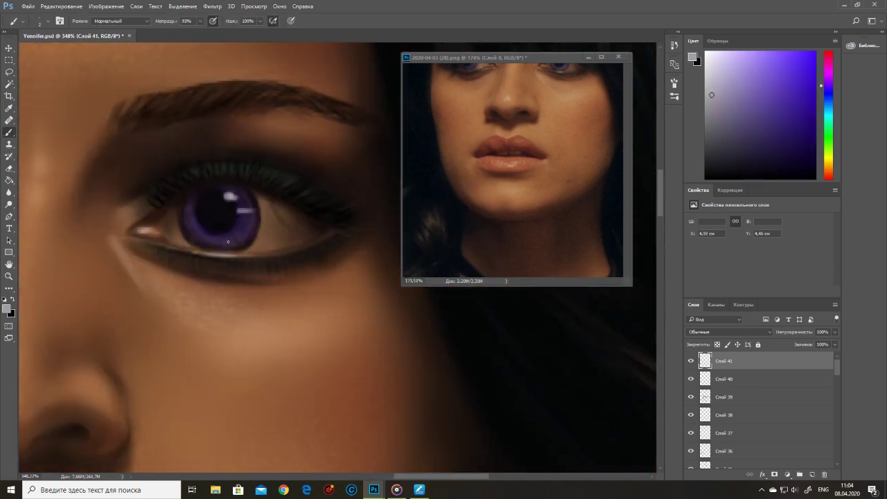
alt+click(245, 211)
key(z)
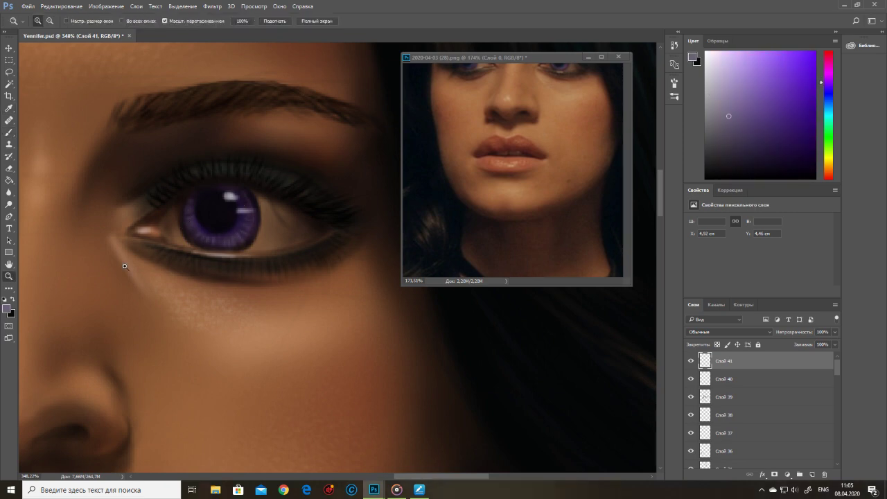
Step: Deepen the pupils and iris shading of both eyes with sampled near-black and dark violet tones
drag(244, 211, 229, 235)
key(b)
alt+click(219, 238)
scroll(224, 211, down, 2)
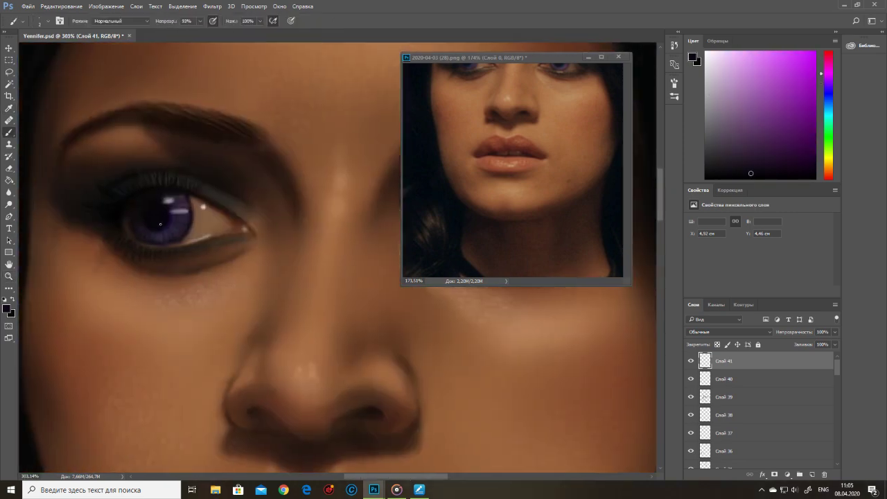
key(z)
drag(251, 331, 298, 278)
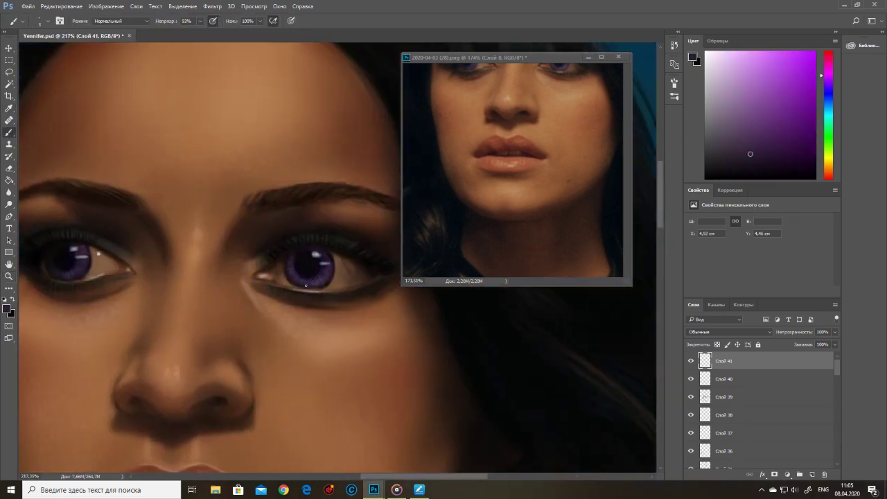
key(h)
drag(124, 294, 200, 297)
scroll(200, 297, down, 3)
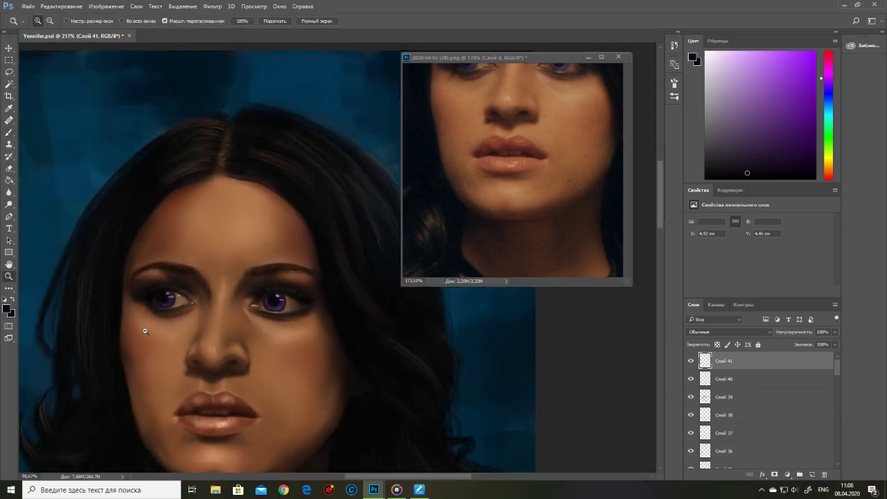
Step: Darken both nostrils with a small brush and sampled blackish browns
scroll(277, 311, up, 2)
key(b)
scroll(308, 337, up, 2)
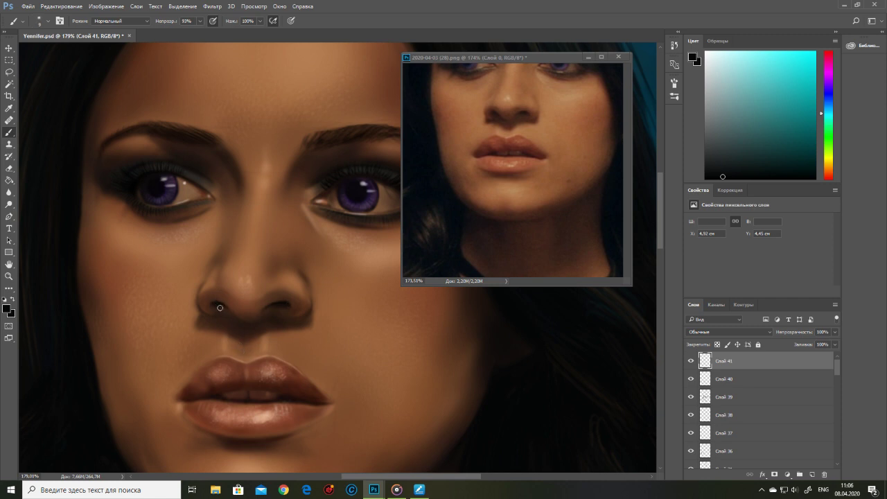
alt+click(220, 307)
alt+click(281, 312)
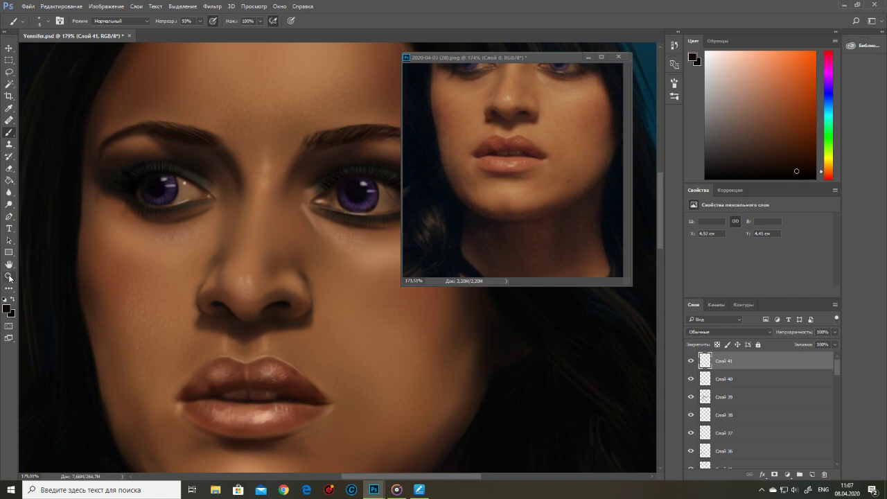
Step: Add a new layer and paint a soft dark shadow beneath the nose with an enlarged brush
scroll(244, 316, down, 1)
key(bracketright)
key(bracketright)
key(bracketright)
key(bracketright)
key(bracketright)
key(bracketright)
key(ctrl+shift+alt+n)
drag(255, 315, 215, 325)
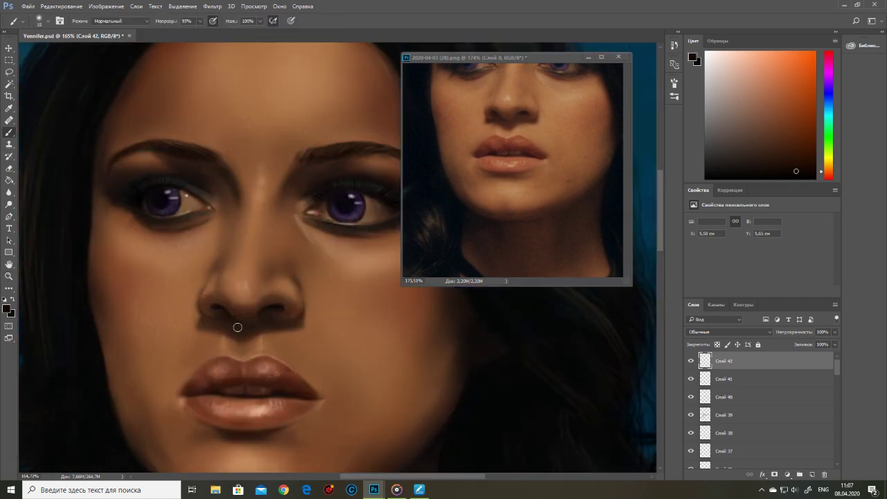
Step: Soften the nostril edges with a smaller brush and a sampled dark brown
click(212, 305)
key(bracketleft)
key(bracketleft)
key(bracketleft)
alt+click(267, 299)
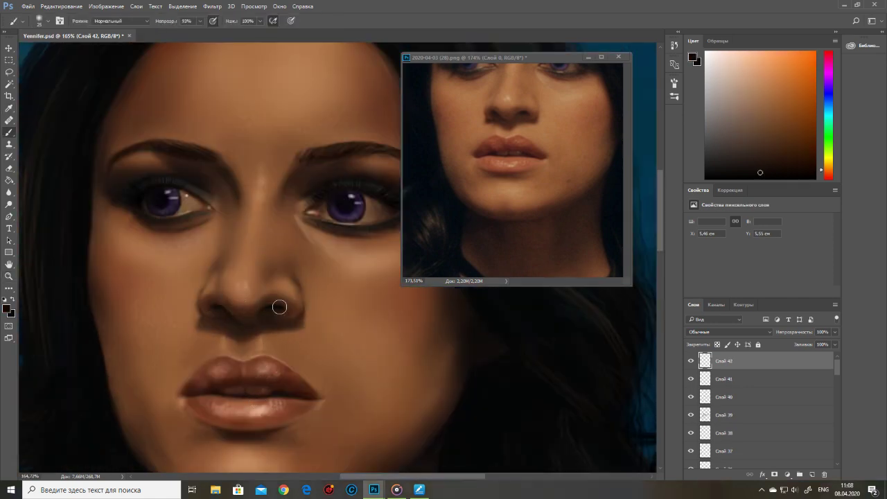
Step: Touch up the nose shading with a dark reddish brown and trim the excess with the eraser
alt+click(153, 283)
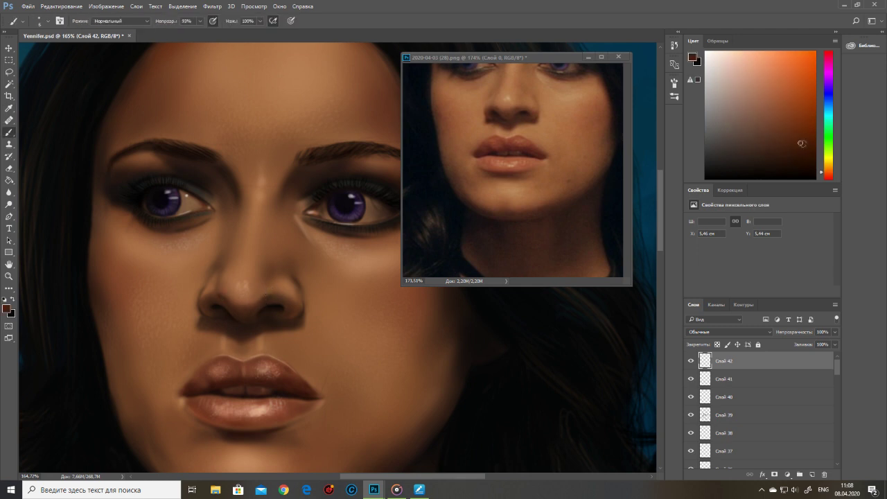
key(e)
scroll(220, 350, down, 3)
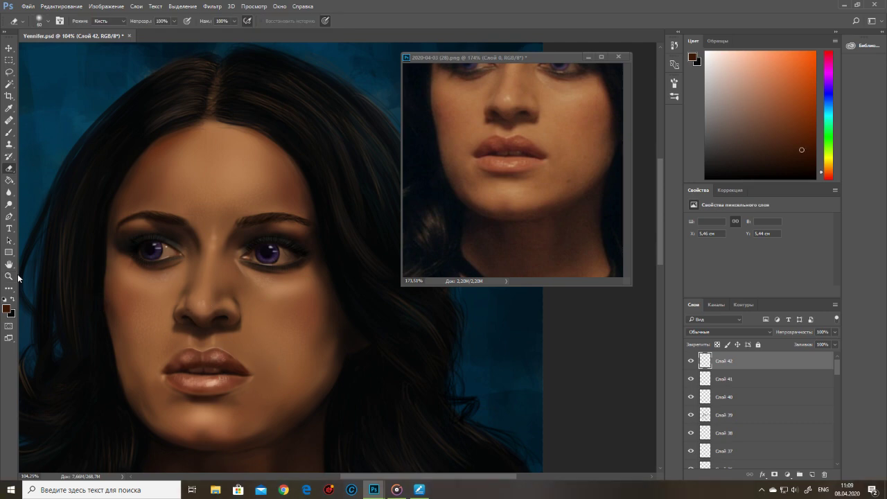
key(z)
scroll(343, 291, down, 4)
scroll(343, 292, up, 4)
Step: Shade the bridge of the nose and the inner eye corner with sampled light and dark browns
key(b)
alt+click(332, 205)
alt+click(351, 197)
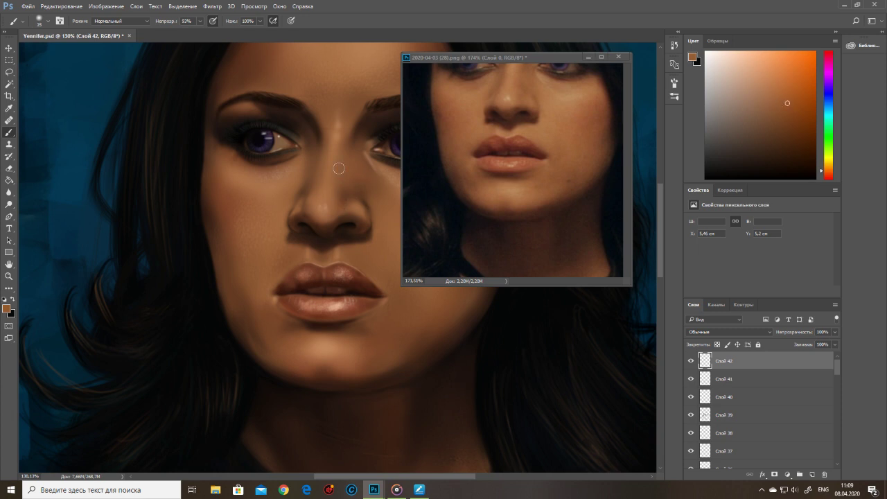
key(bracketleft)
alt+click(357, 143)
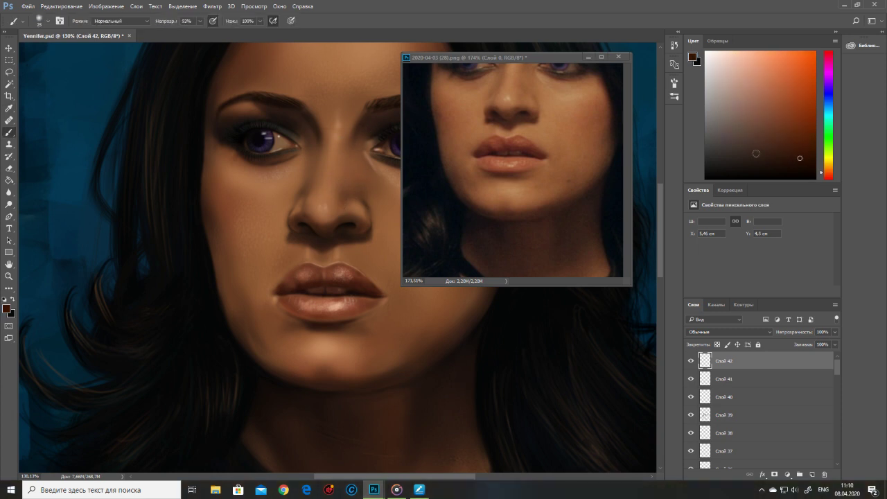
alt+click(351, 157)
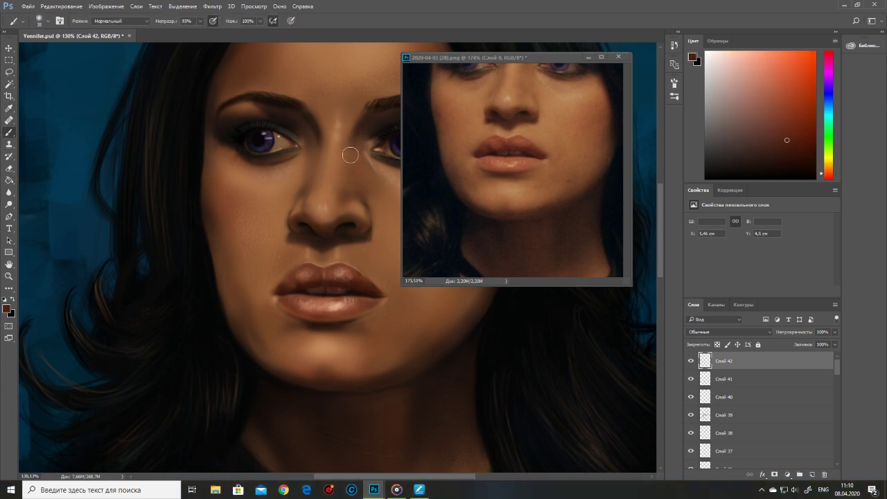
alt+click(351, 154)
alt+click(352, 172)
alt+click(312, 239)
alt+click(350, 143)
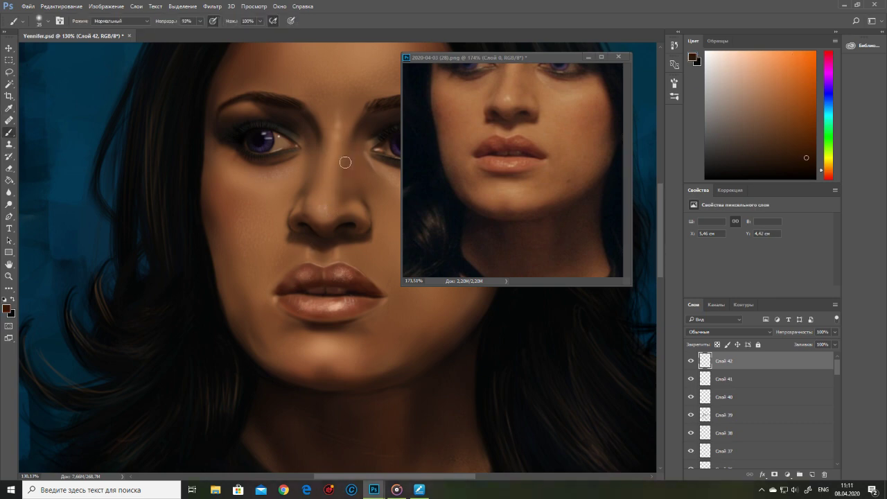
Step: Blend the side and wing of the nose with sampled reddish browns, reducing the brush for the nostril edge
click(806, 94)
alt+click(313, 159)
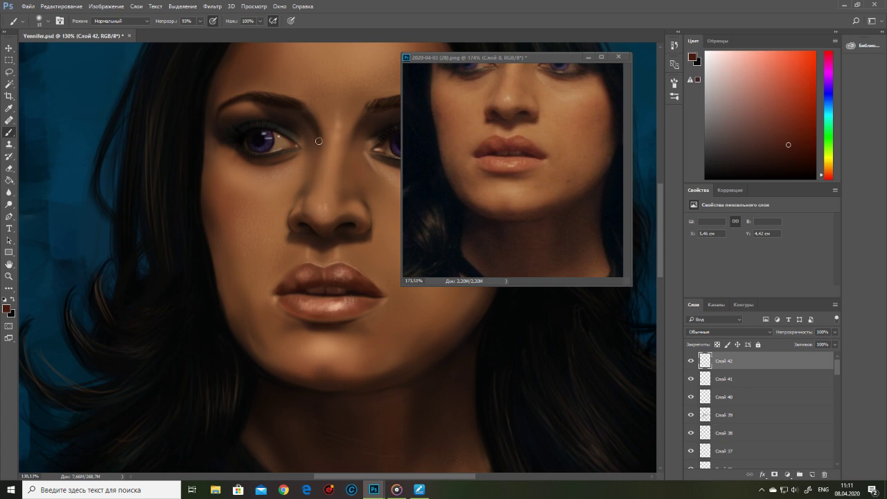
alt+click(328, 241)
alt+click(343, 198)
alt+click(360, 209)
alt+click(365, 221)
key(bracketleft)
key(bracketleft)
key(bracketleft)
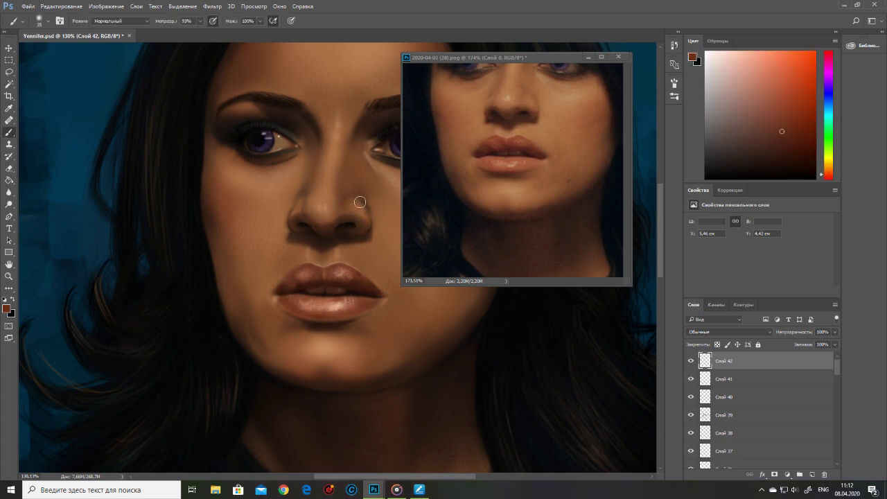
Step: Compare the whole portrait with the nose-shading layer hidden and erase unwanted shading from it
alt+click(312, 214)
scroll(268, 337, down, 3)
scroll(329, 244, up, 1)
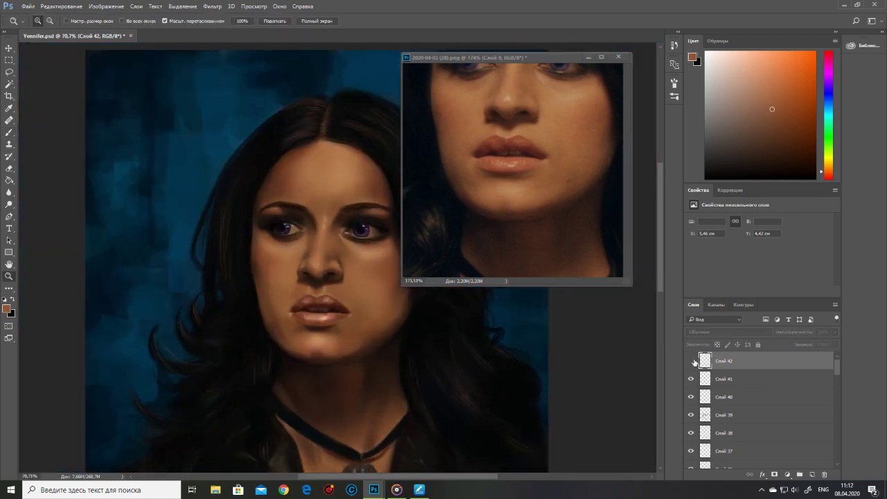
key(e)
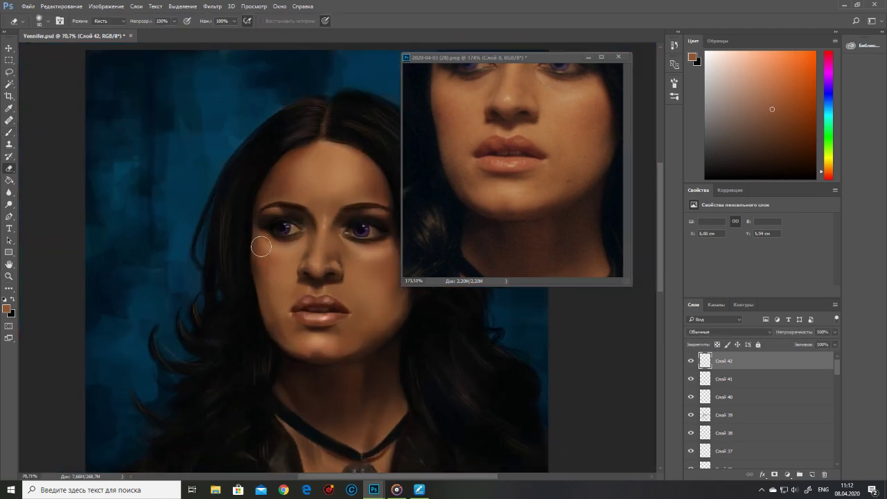
Step: Show the eyes in the reference photo and repaint the nose-bridge shadow with a sampled dark reddish brown
key(b)
drag(475, 136, 475, 188)
alt+click(309, 214)
key(bracketright)
key(bracketright)
key(bracketright)
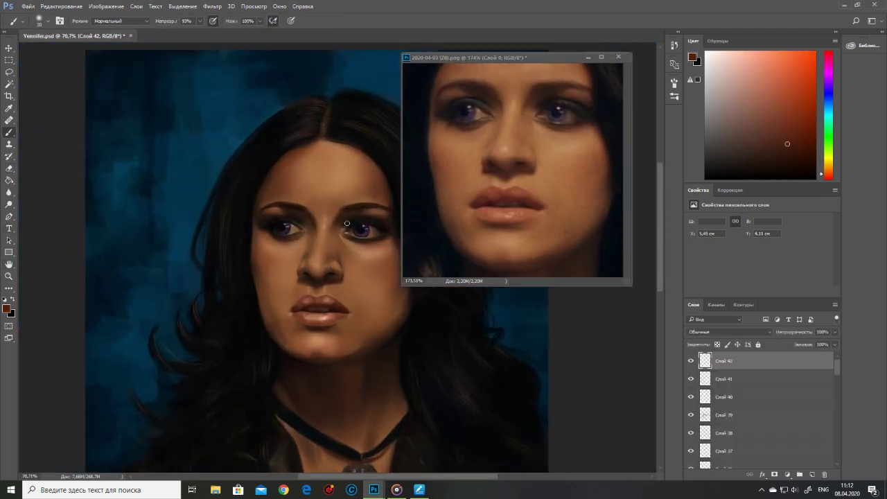
alt+click(311, 243)
Step: Enlarge the brush and blend the bridge of the nose between the eyes with sampled skin browns
key(alt+f)
key(Escape)
key(bracketright)
key(bracketright)
alt+click(336, 210)
drag(343, 236, 336, 232)
alt+click(328, 220)
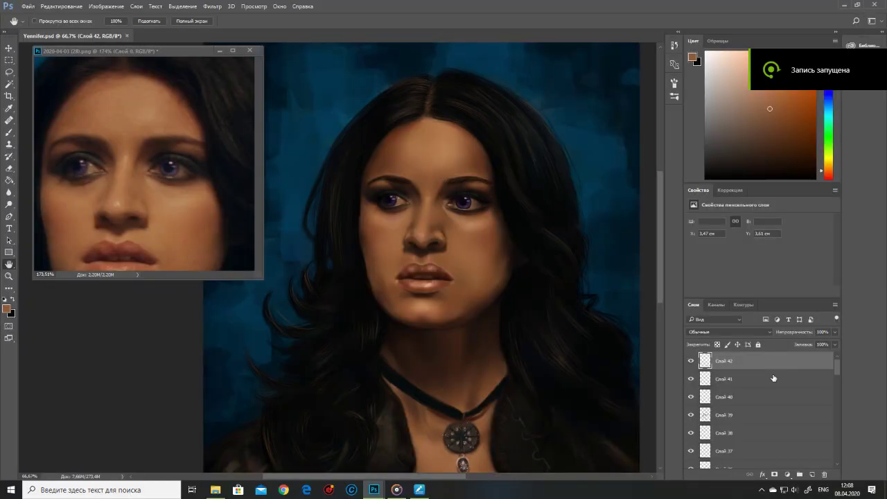
Step: On a new layer, draw fine black hair strands along the hairline above the forehead
right_click(506, 177)
key(Escape)
key(x)
drag(420, 119, 453, 113)
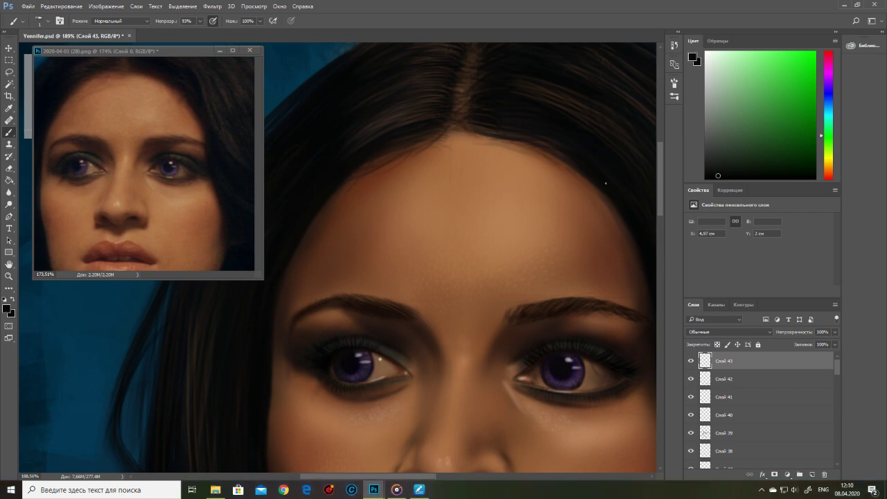
drag(542, 151, 484, 184)
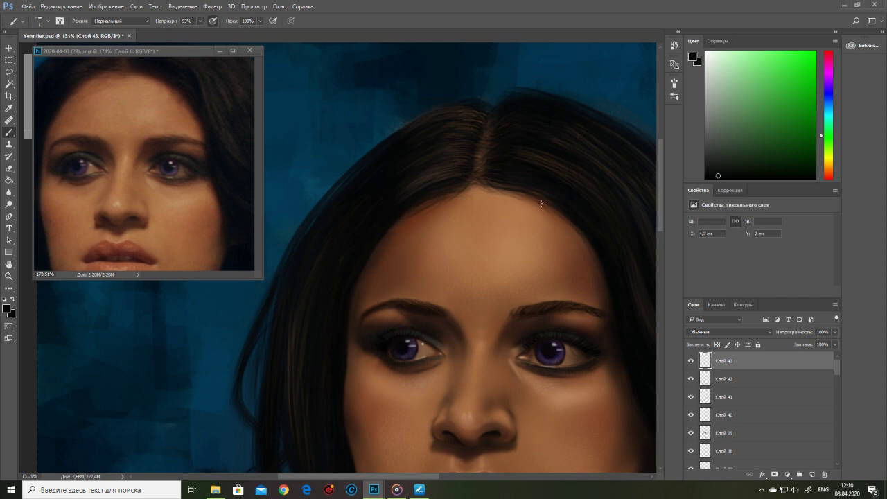
Step: Tidy the hairline with the eraser and brighten the forehead with a large soft brush in a sampled light skin tone
click(9, 168)
scroll(410, 200, down, 5)
scroll(410, 200, up, 2)
alt+click(501, 133)
key(b)
right_click(534, 174)
click(411, 171)
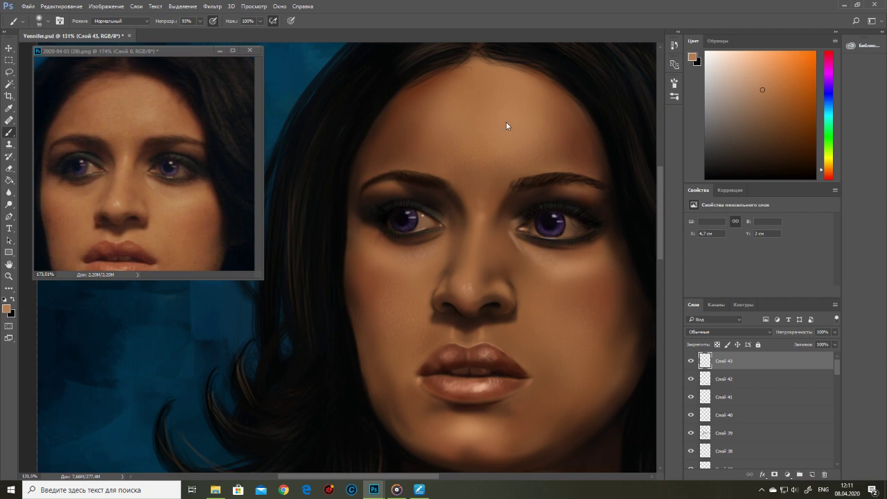
key(h)
scroll(485, 270, down, 3)
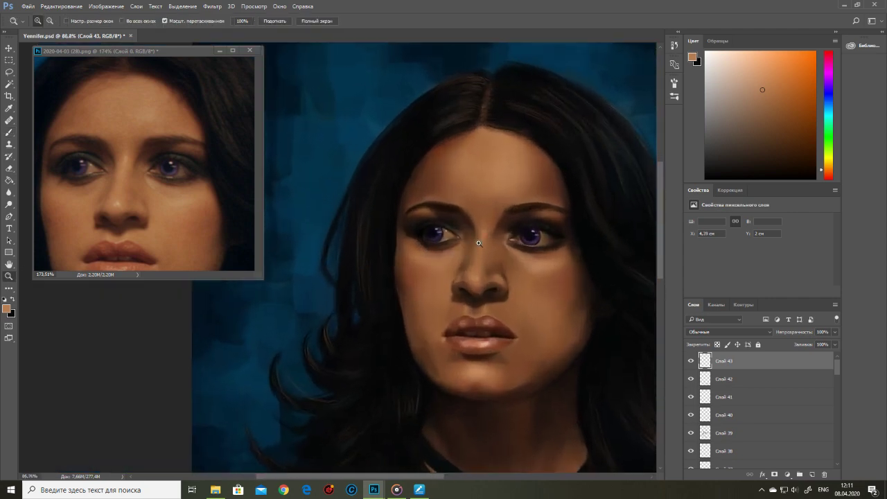
Step: Show the chin in the reference photo and refine the chin and lower-lip area with sampled light and mid browns
drag(139, 208, 139, 132)
click(492, 372)
alt+click(513, 371)
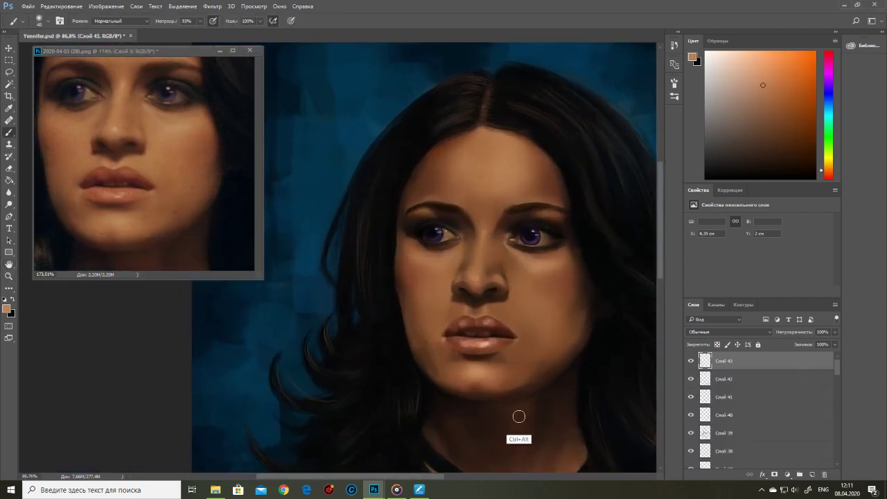
alt+click(531, 340)
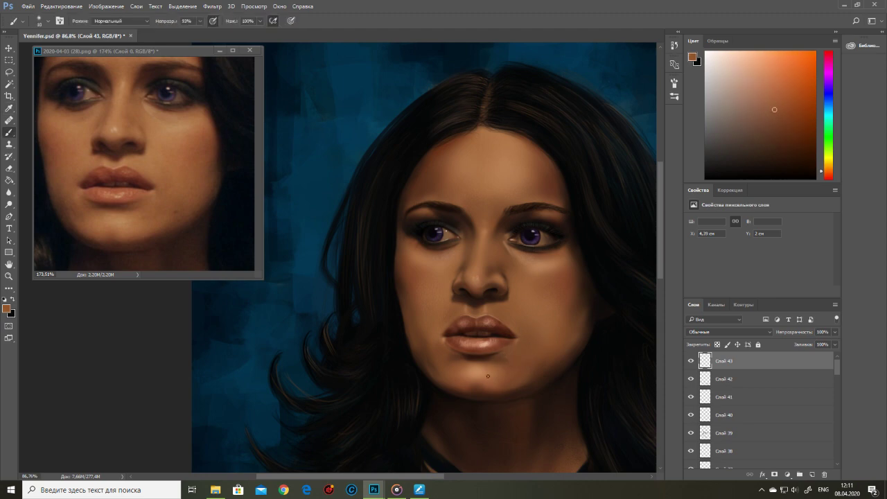
alt+click(478, 352)
key(bracketright)
key(bracketright)
key(bracketright)
Step: Refine the edge of the forehead and temple on the face's left side with dark browns sampled from the painting
alt+click(441, 166)
alt+click(421, 176)
alt+click(425, 239)
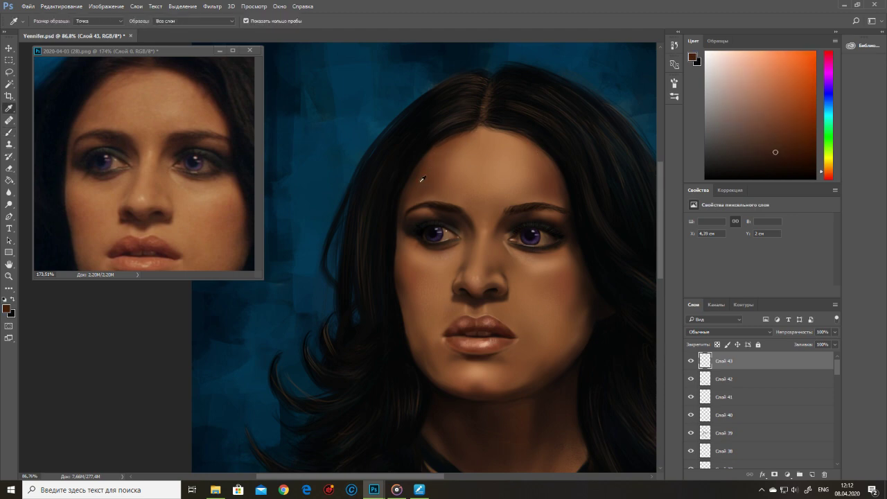
Step: On layer 25, shade the left edge of the forehead and cheek with an enlarged brush in sampled dark skin tones
key(bracketright)
key(bracketright)
key(bracketright)
key(bracketright)
scroll(762, 409, down, 5)
click(724, 371)
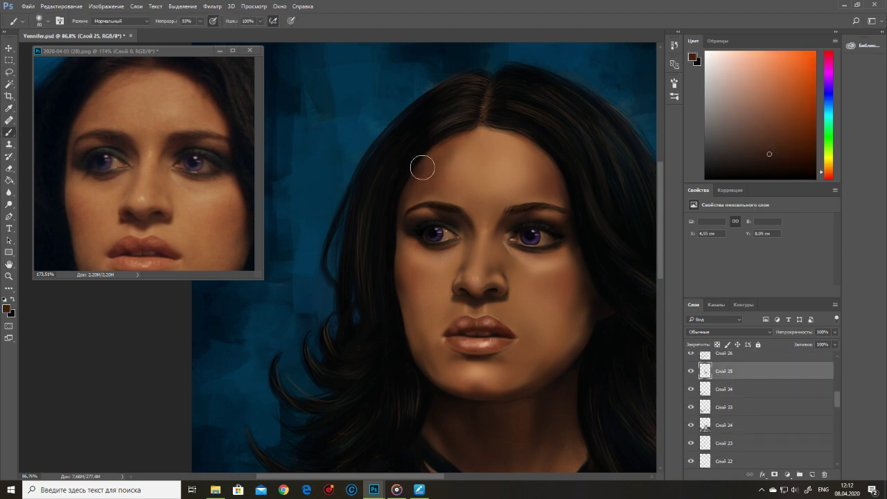
alt+click(400, 267)
key(bracketright)
key(bracketright)
alt+click(459, 346)
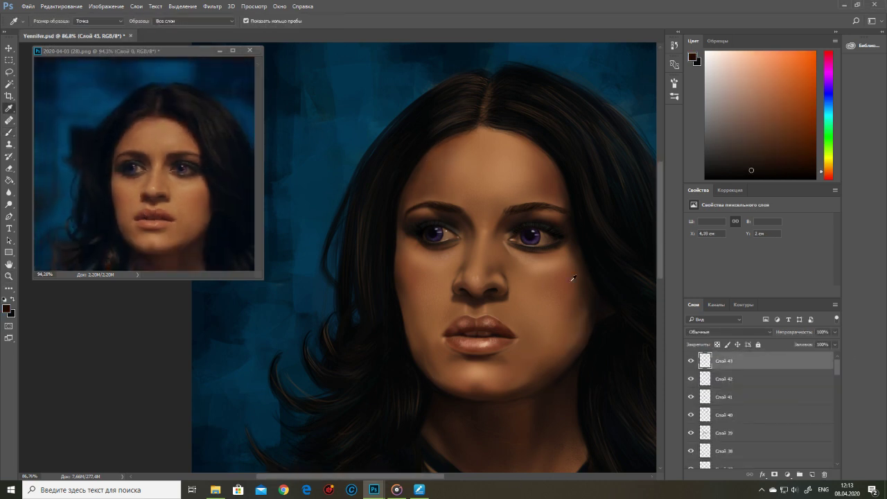
Step: On layer 43, blend the right cheek with sampled skin browns, reducing the brush size for finer shading
alt+click(564, 322)
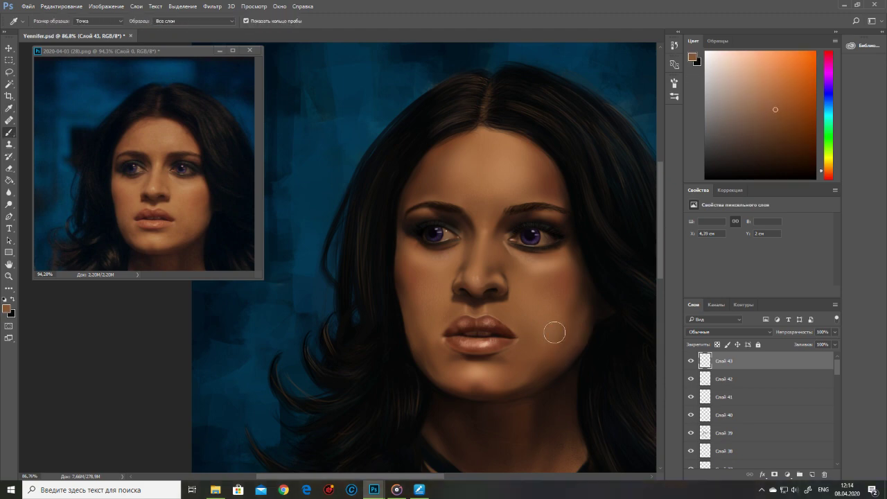
alt+click(576, 347)
key(bracketleft)
key(bracketleft)
key(bracketleft)
alt+click(553, 355)
key(bracketleft)
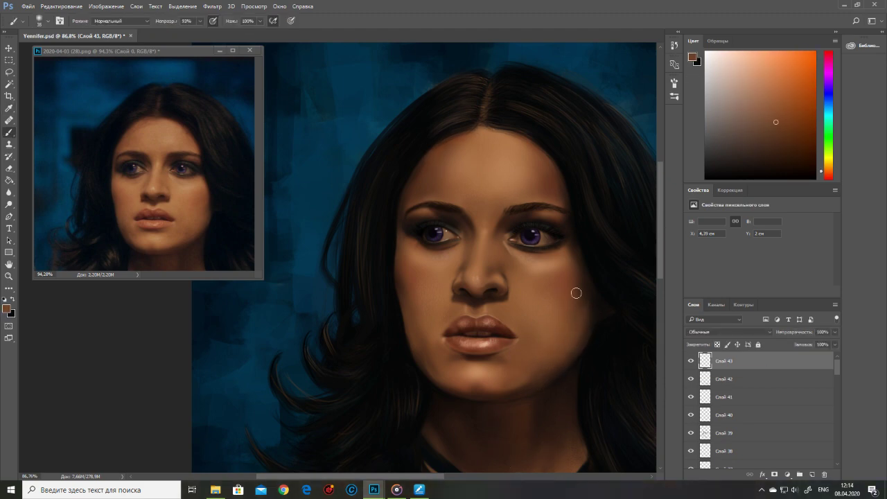
Step: Shade the right jawline and the underside of the chin with sampled dark browns, adjusting the brush size
key(bracketleft)
key(bracketleft)
alt+click(596, 321)
alt+click(532, 390)
key(bracketright)
key(bracketright)
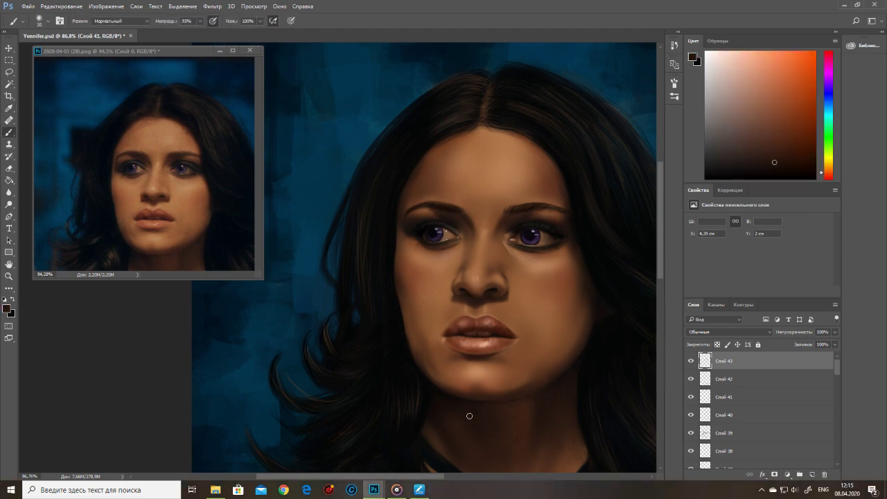
scroll(411, 321, up, 1)
alt+click(526, 404)
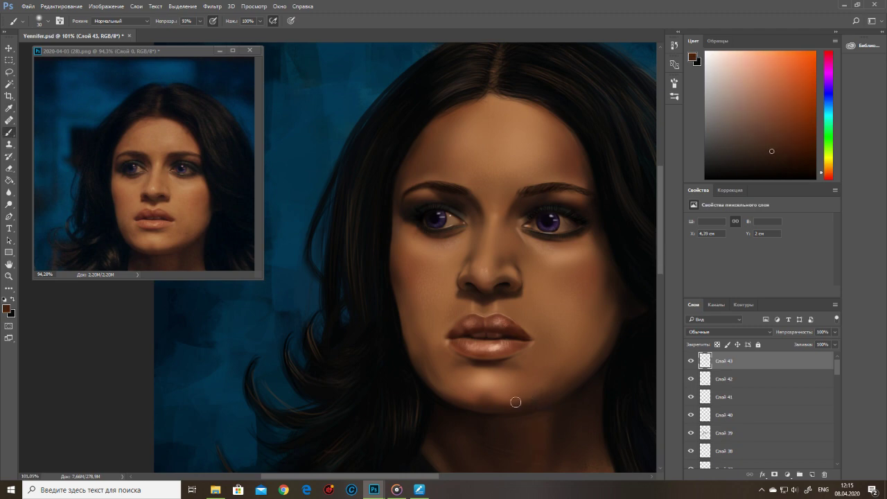
Step: Check the portrait as a whole and bring up the file commands
scroll(345, 325, down, 3)
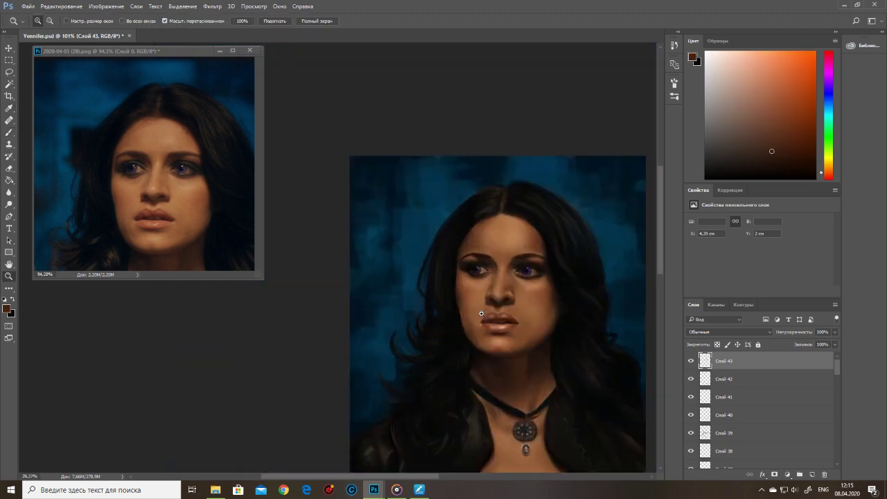
scroll(539, 242, up, 2)
click(27, 6)
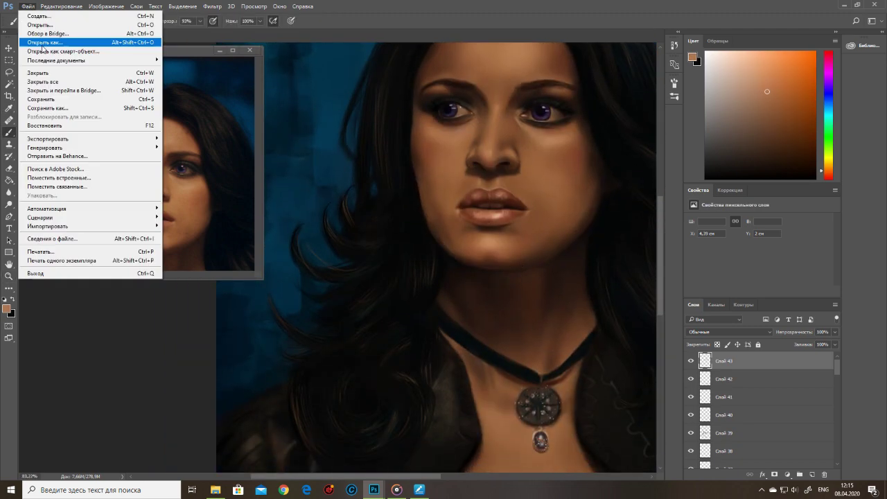